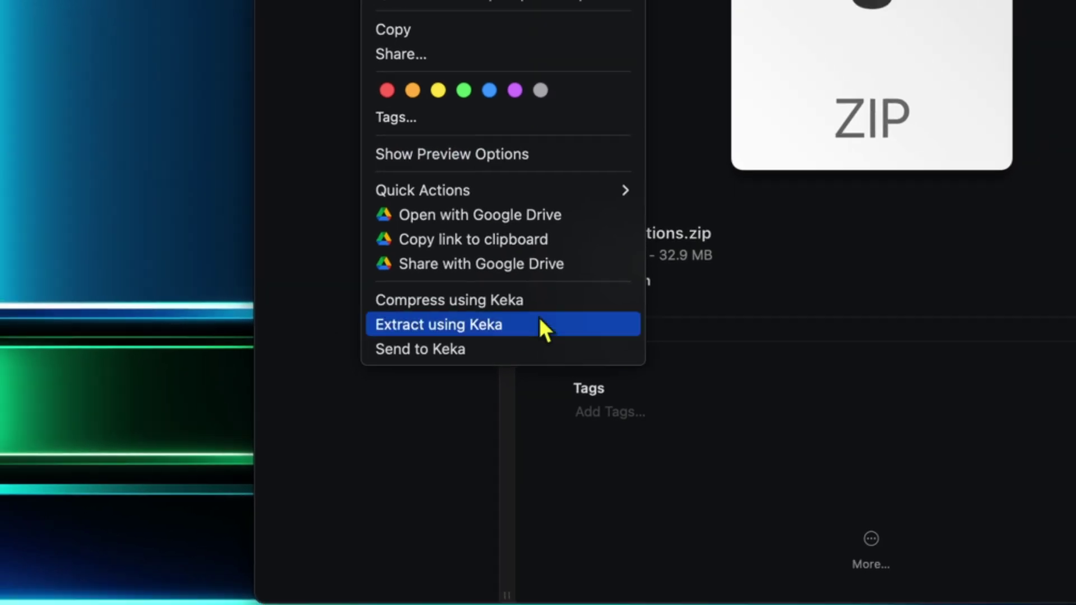
# Step: Extract Snap Captions.zip with Keka and select Practice Project.drp inside Snap Captions > Project Example
pyautogui.click(517, 479)
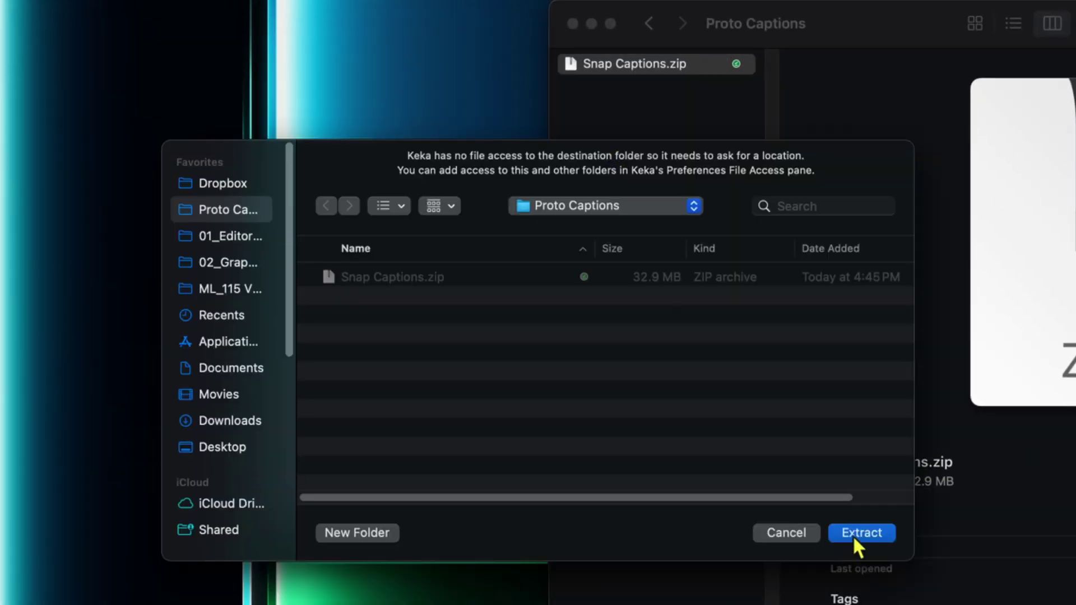
pyautogui.click(853, 533)
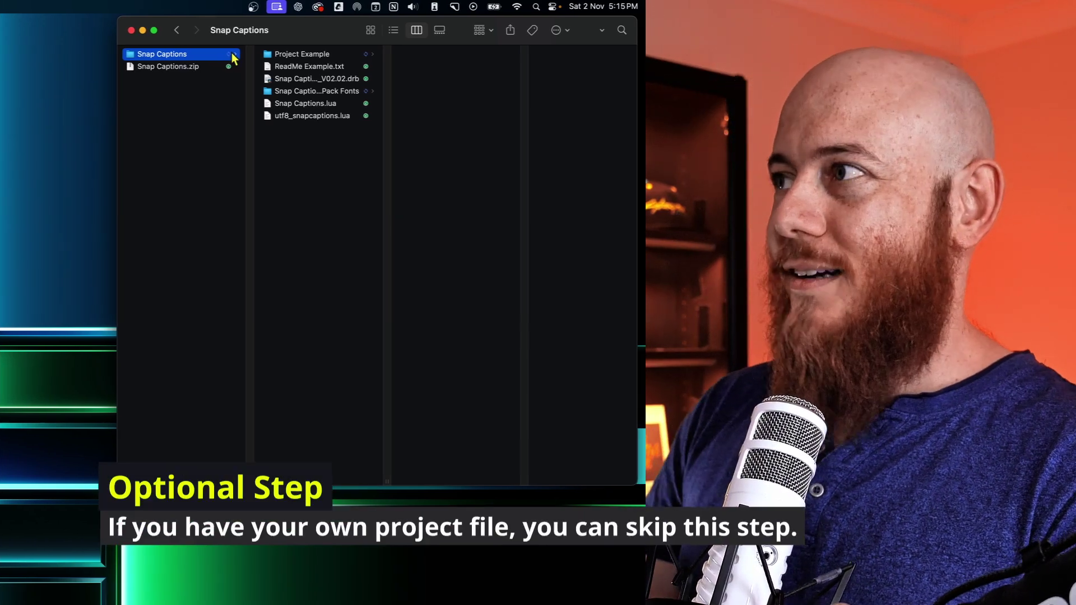
pyautogui.click(163, 53)
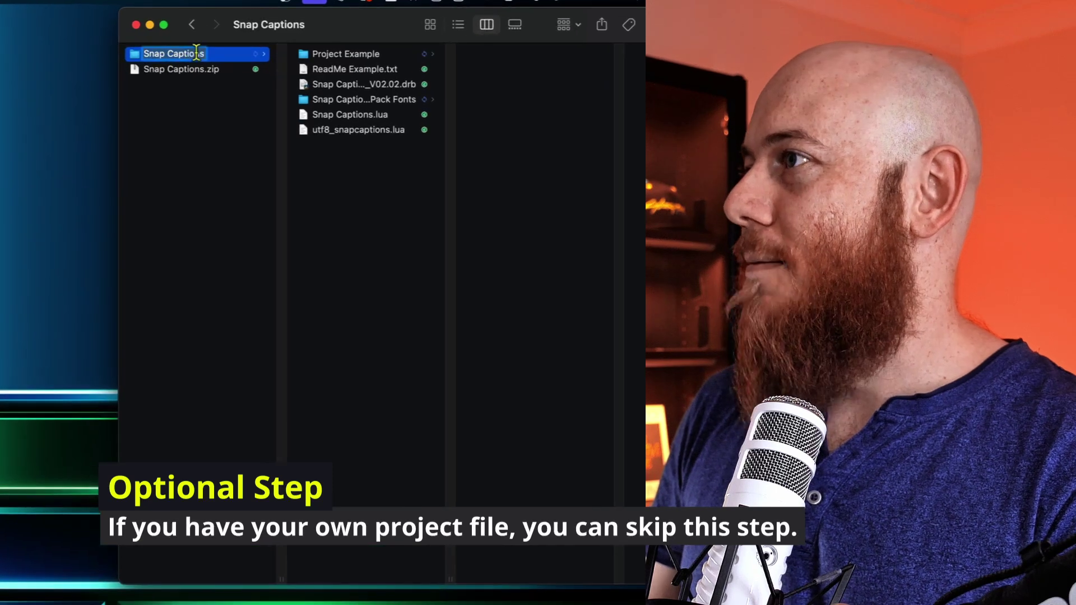
pyautogui.click(334, 56)
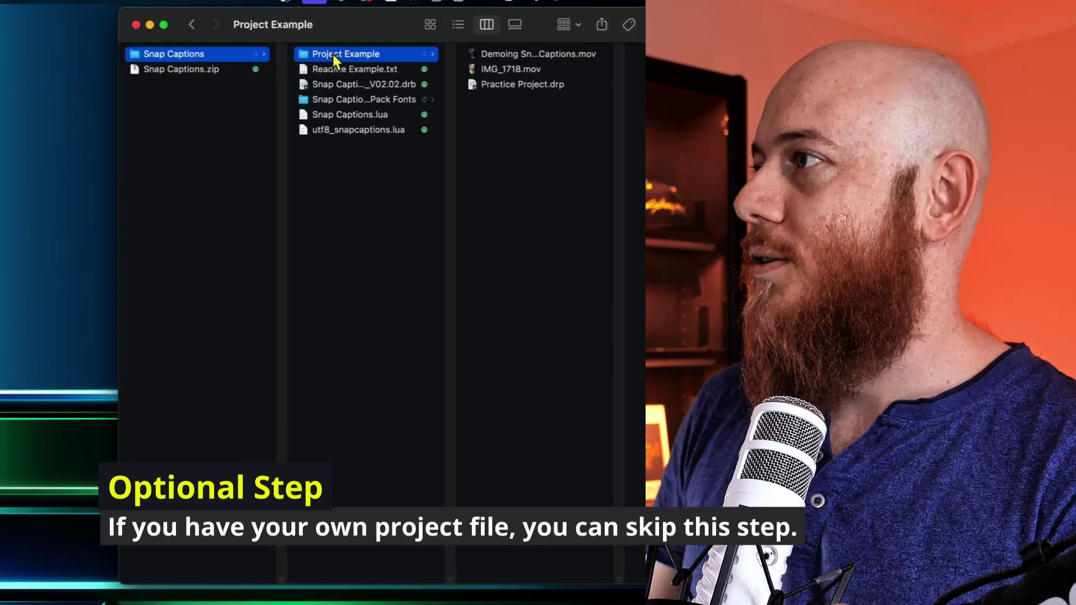
pyautogui.click(486, 84)
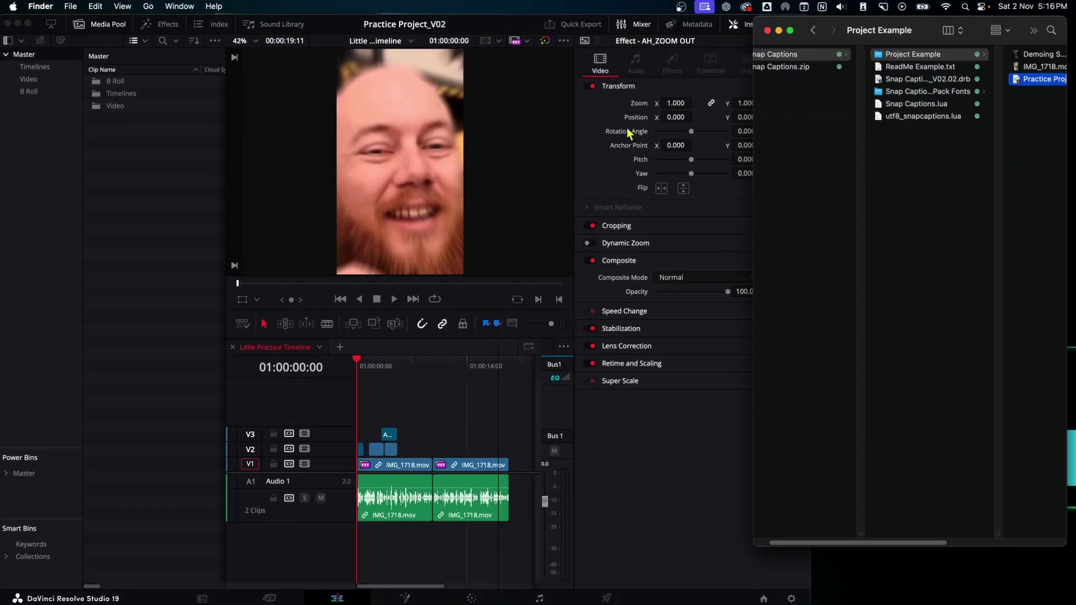
# Step: Run Snap Captions.lua in the Workspace Console and install it into Resolve's Scripts folder
pyautogui.click(324, 172)
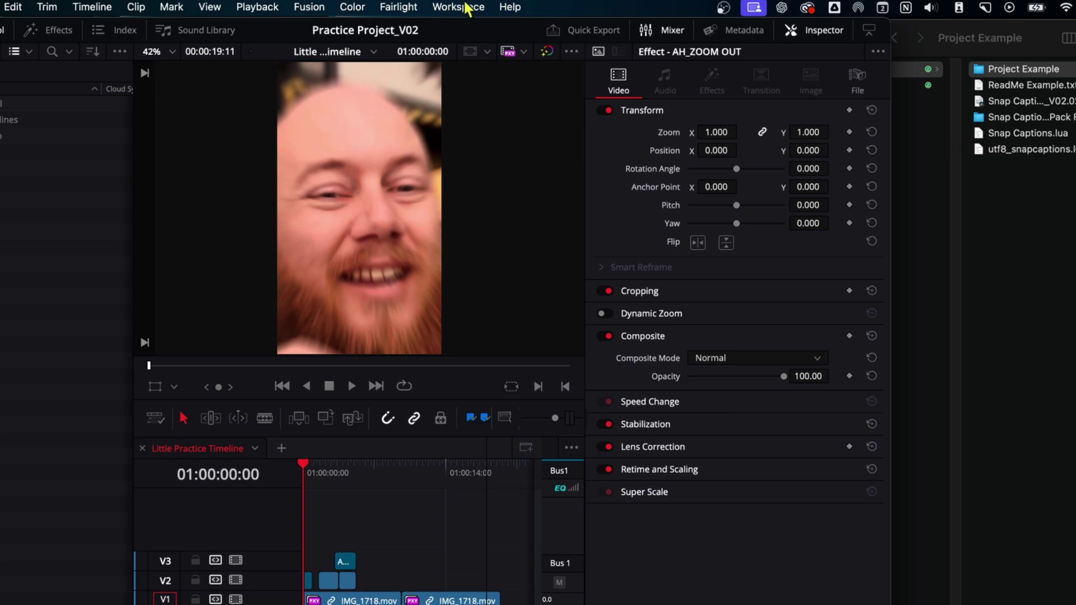
pyautogui.click(457, 6)
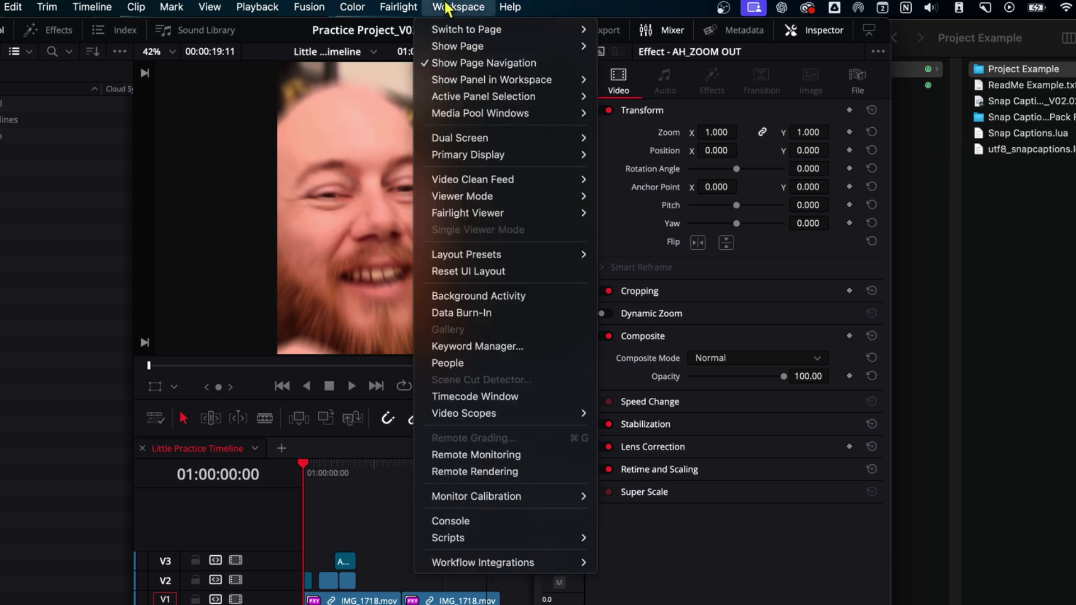
pyautogui.click(473, 519)
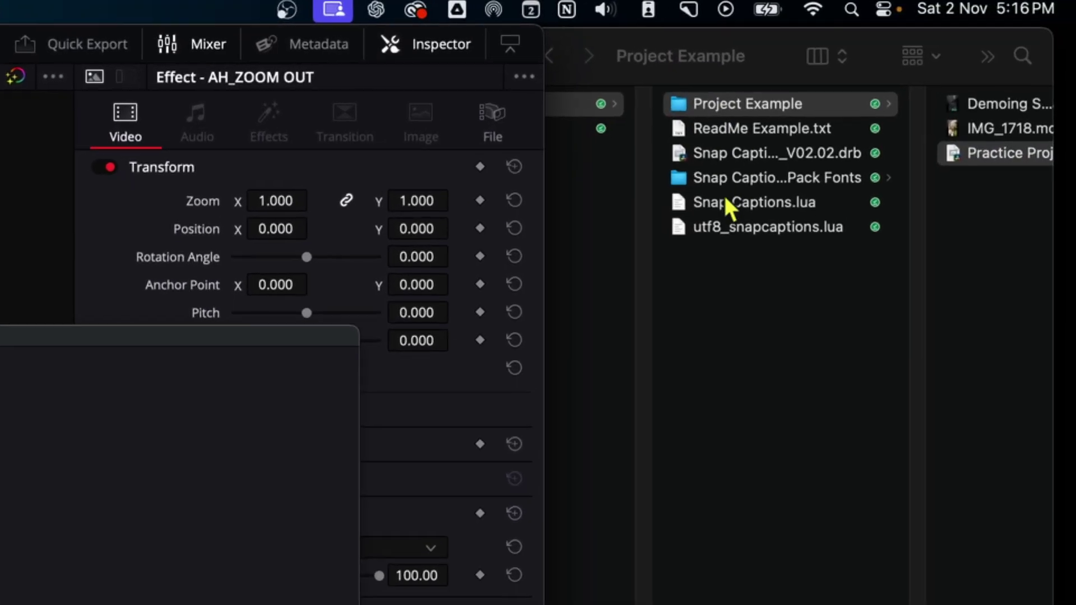
pyautogui.click(858, 159)
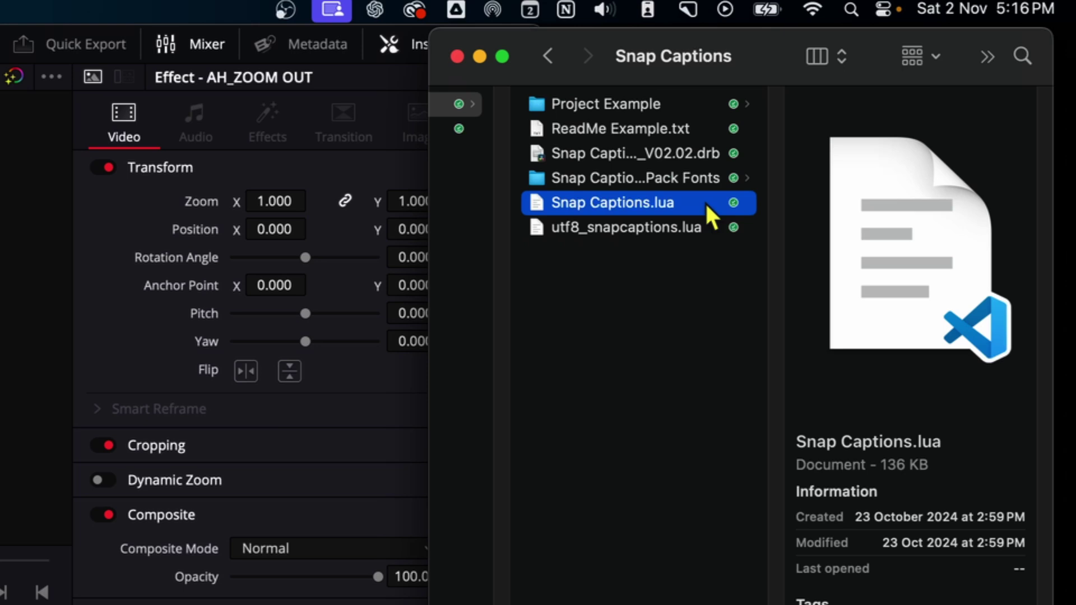
pyautogui.moveTo(624, 200); pyautogui.dragTo(107, 560)
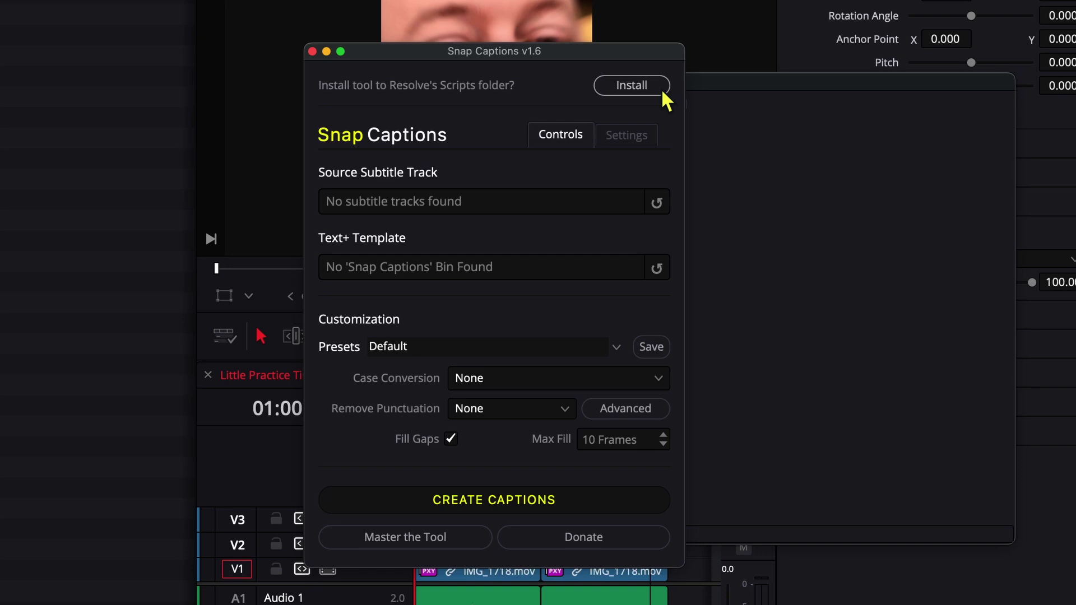
pyautogui.click(628, 86)
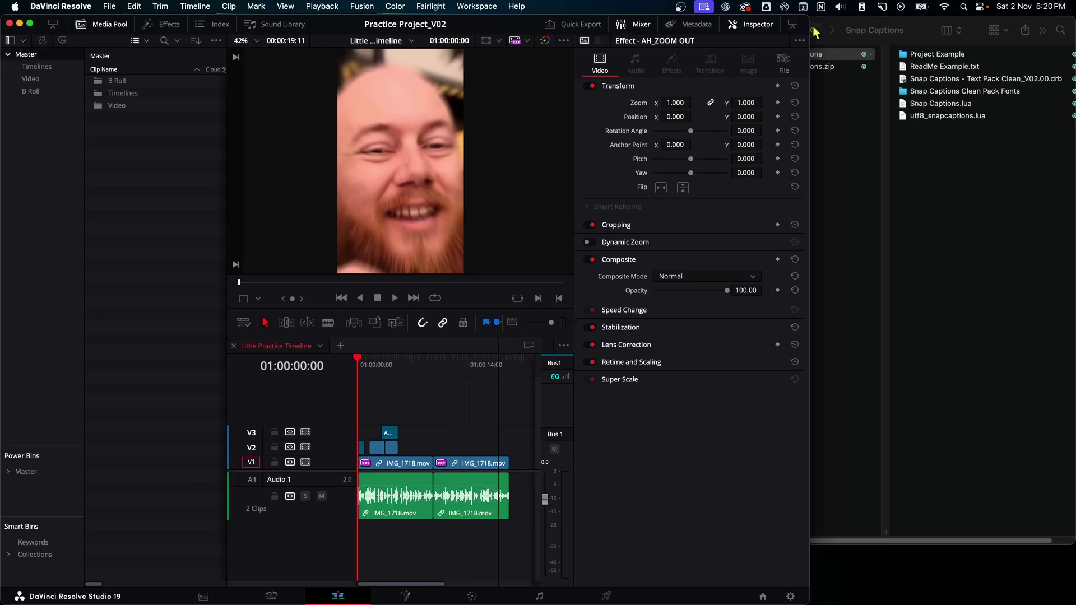
# Step: Maximise the Resolve window and launch Snap Captions from Workspace > Scripts > Comp
pyautogui.moveTo(847, 10); pyautogui.dragTo(1071, 3)
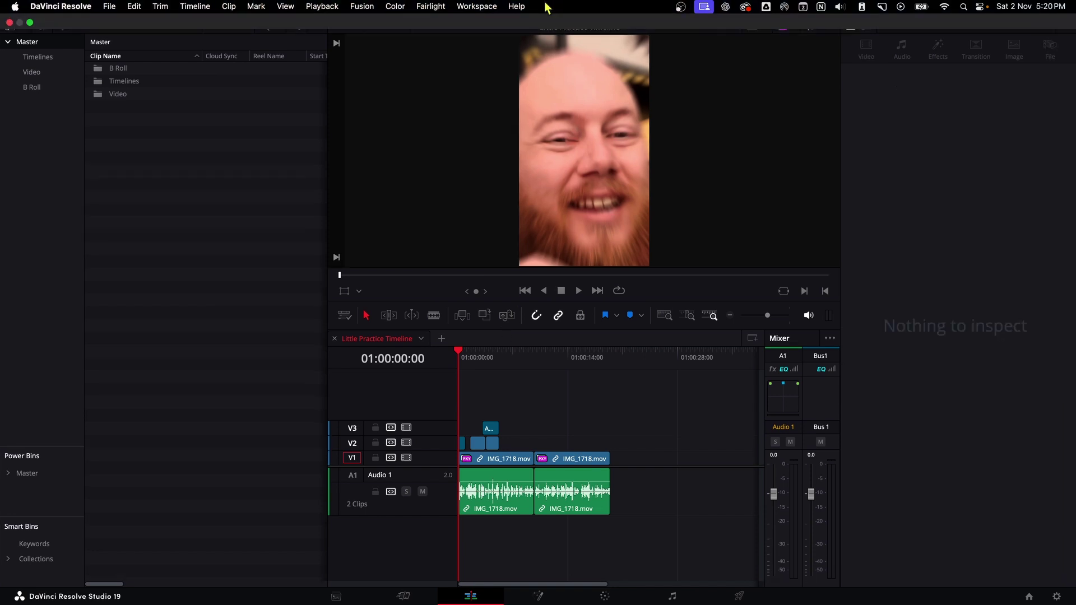
pyautogui.click(475, 7)
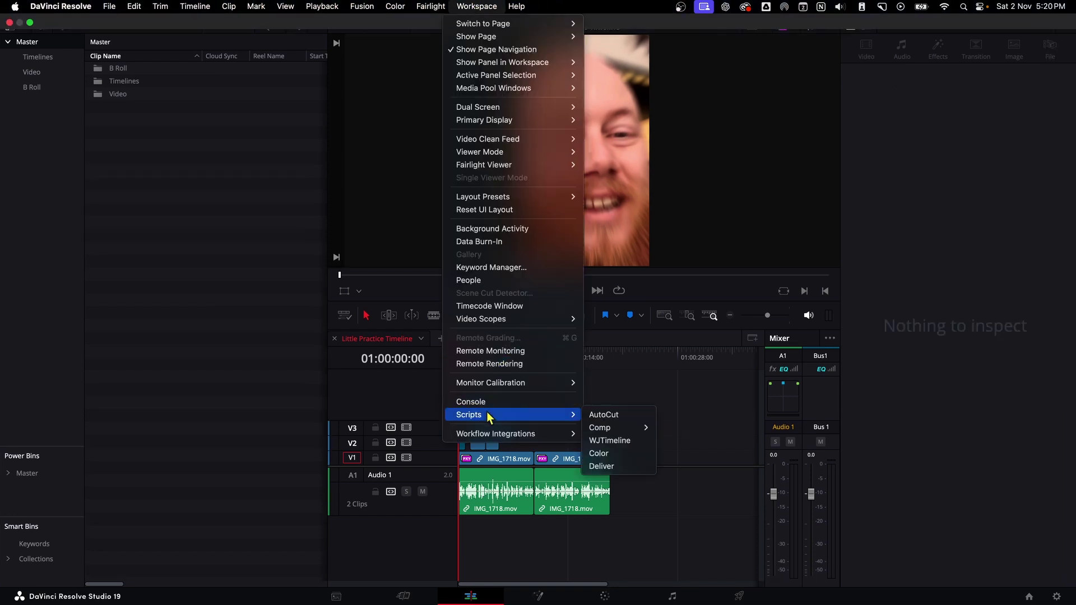
pyautogui.click(699, 429)
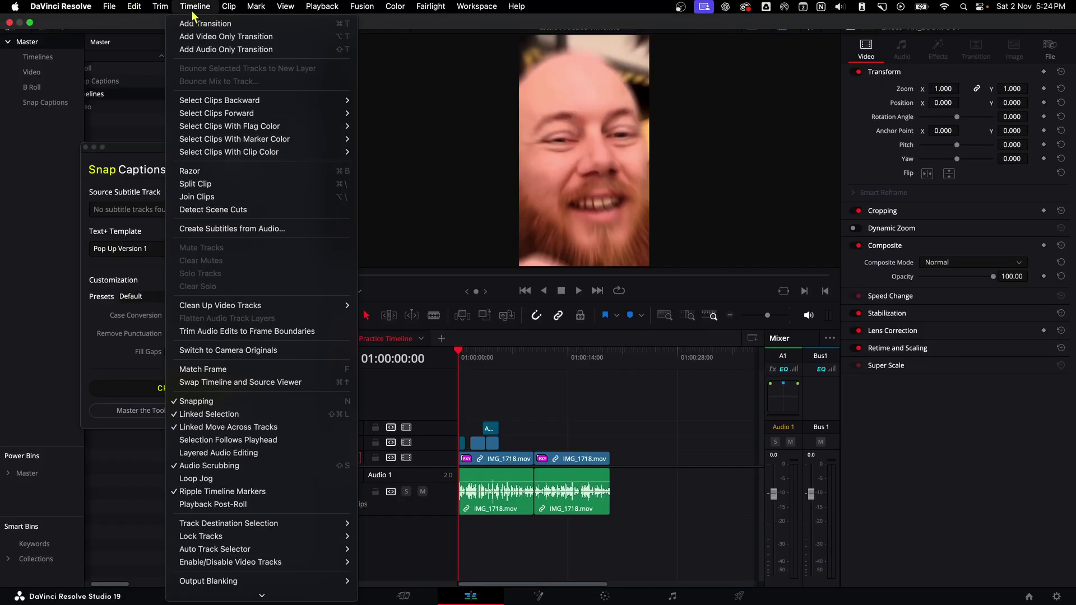
# Step: Create subtitles from audio with a 15-character maximum on a single line
pyautogui.click(248, 229)
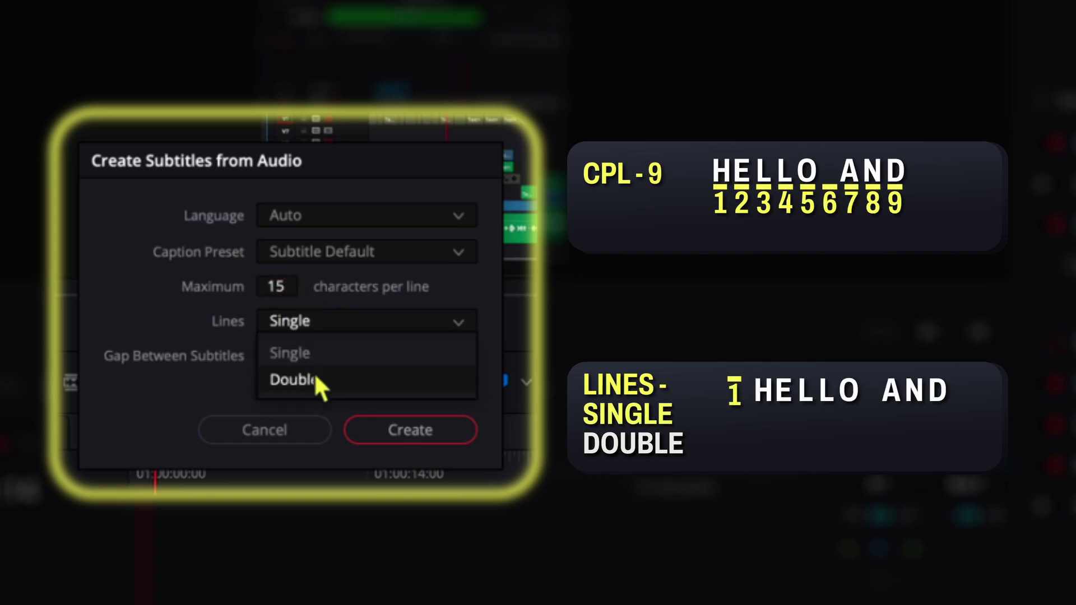
pyautogui.click(285, 351)
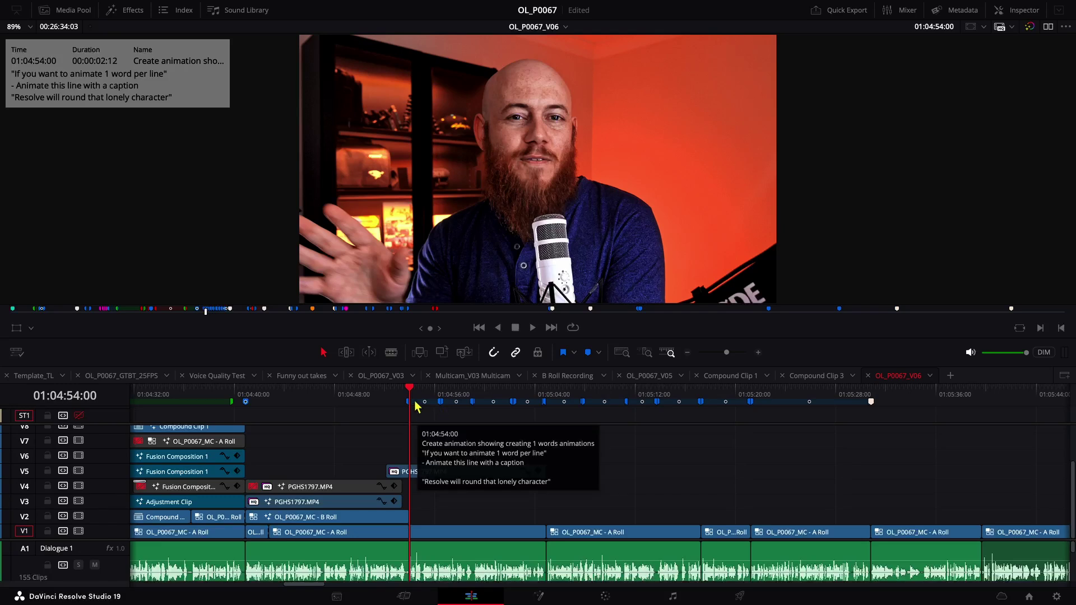
# Step: Generate subtitles from the soloed speaker's audio and choose SNAP BOLD V02 as the Text+ template
pyautogui.moveTo(410, 401); pyautogui.dragTo(547, 401)
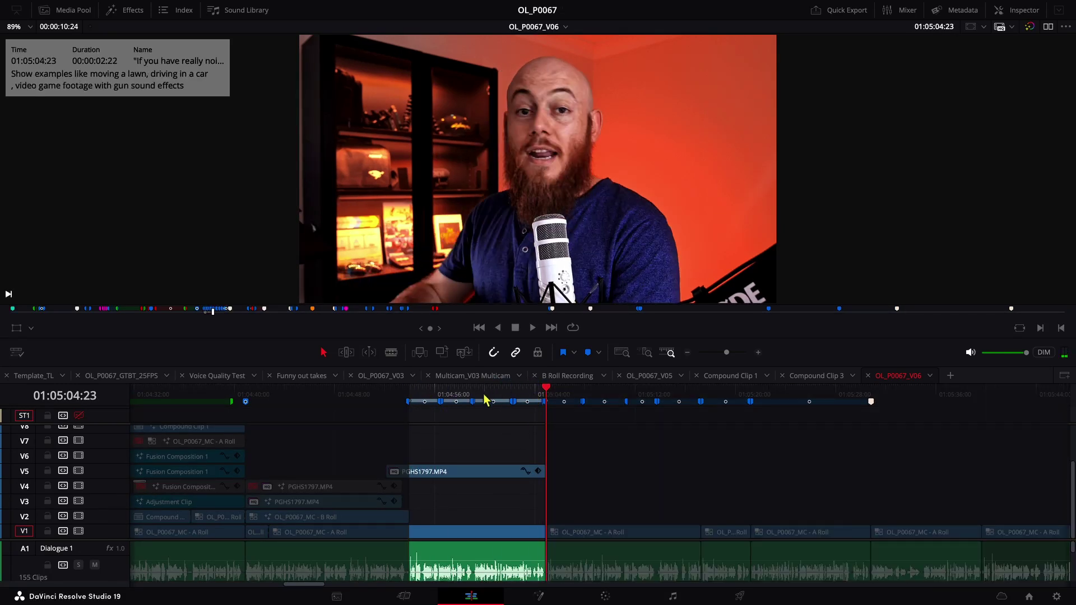
pyautogui.click(410, 394)
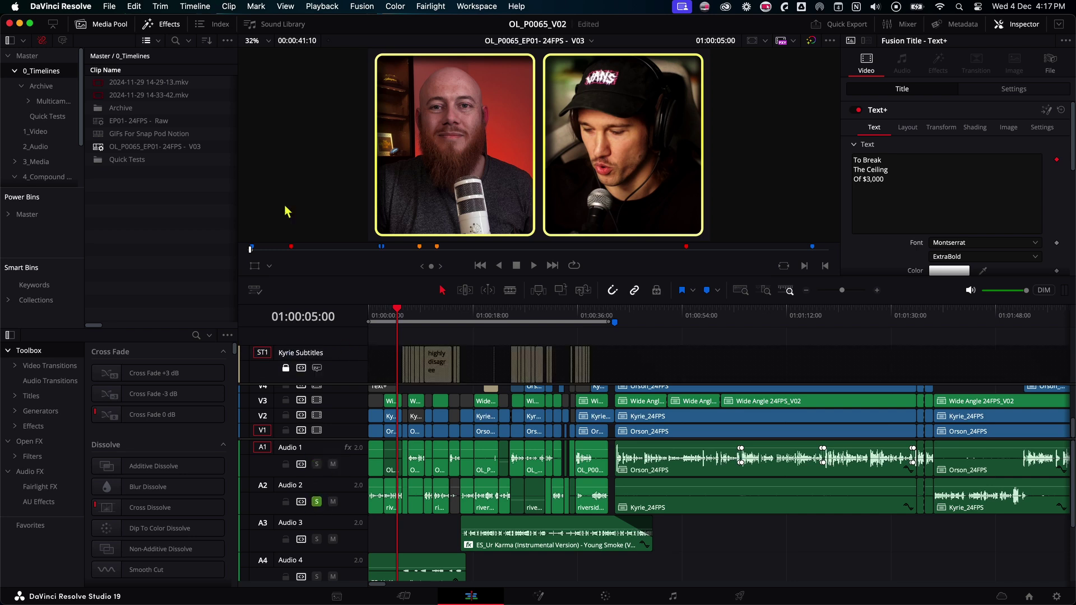
pyautogui.click(195, 6)
pyautogui.click(235, 264)
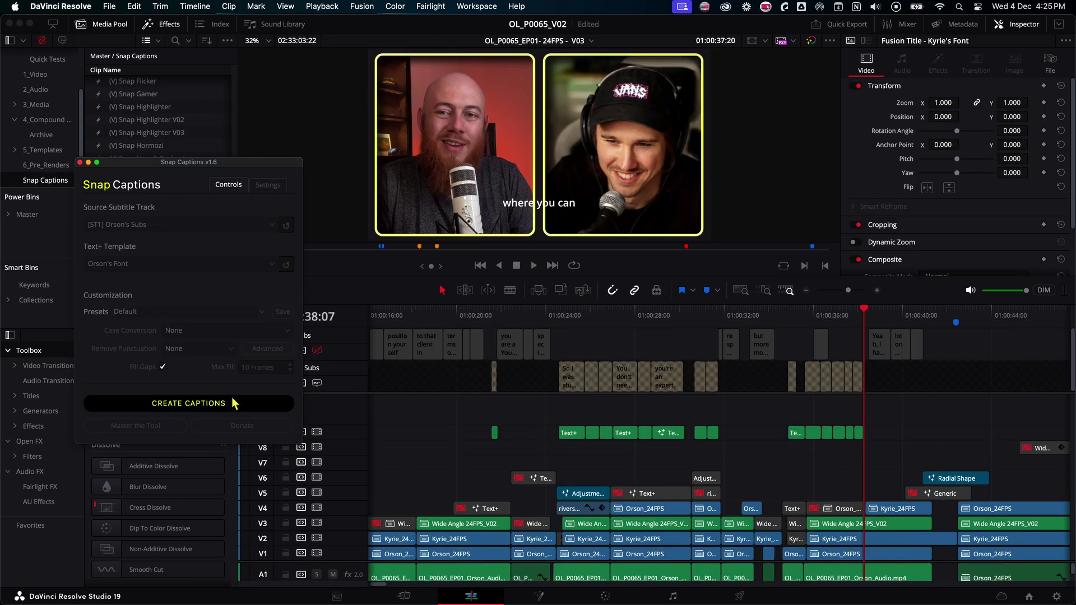
pyautogui.click(142, 267)
pyautogui.click(122, 442)
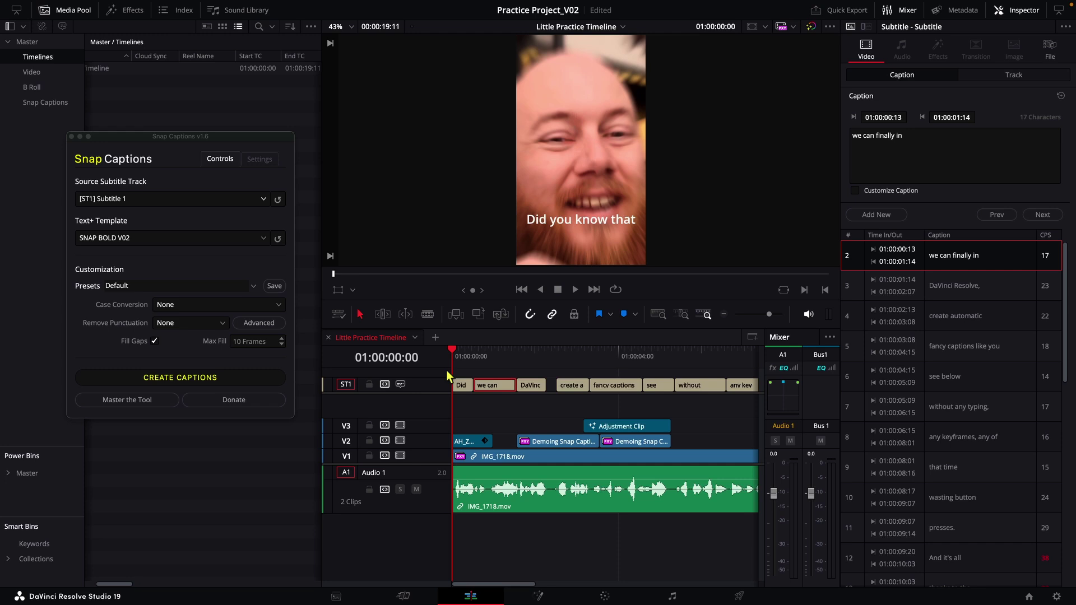
# Step: Create Text+ caption clips from Subtitle 1 and play them back from the timeline start
pyautogui.moveTo(158, 140); pyautogui.dragTo(199, 178)
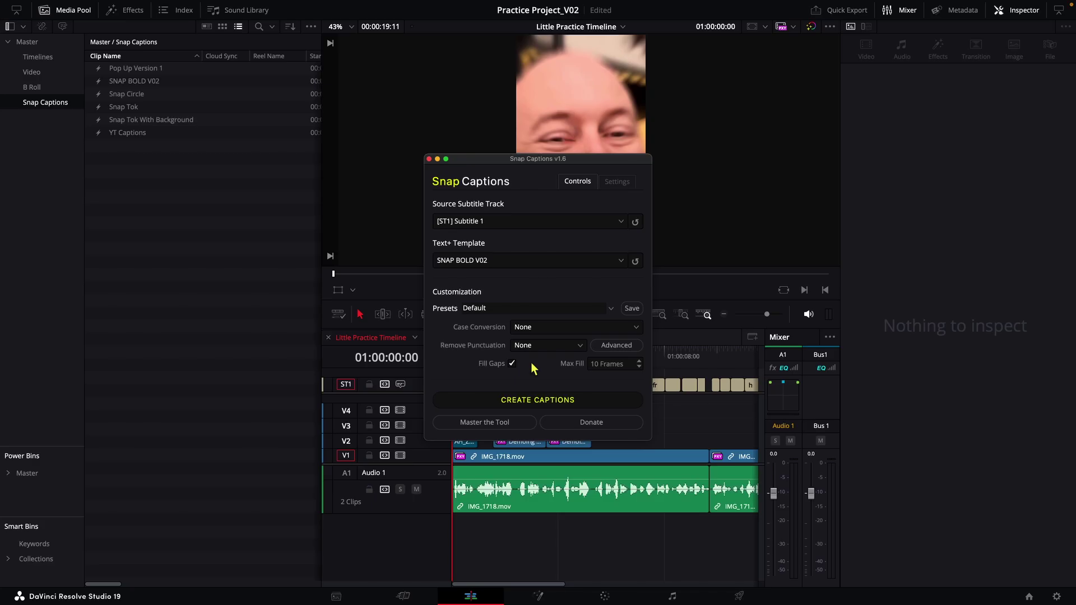
pyautogui.click(528, 399)
pyautogui.moveTo(576, 180); pyautogui.dragTo(167, 227)
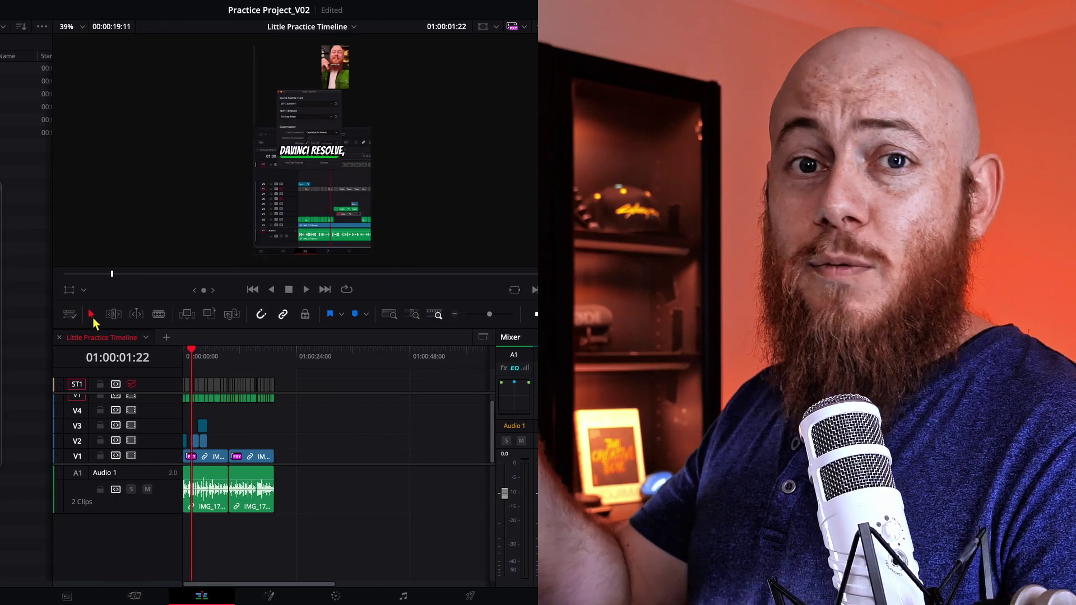
pyautogui.scroll(5, 237, 414)
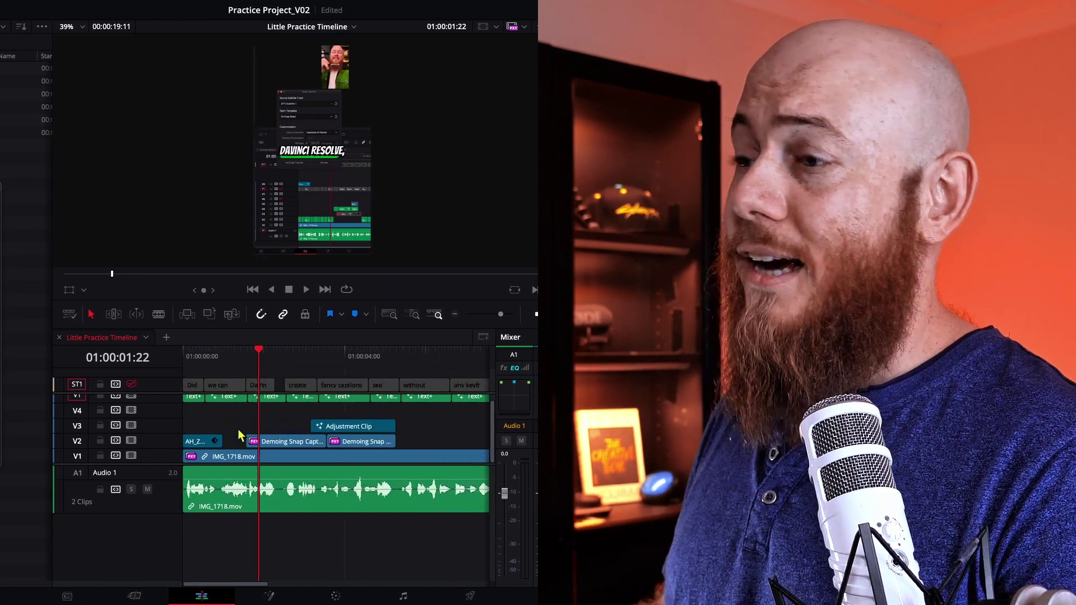
pyautogui.press('Home')
pyautogui.click(306, 289)
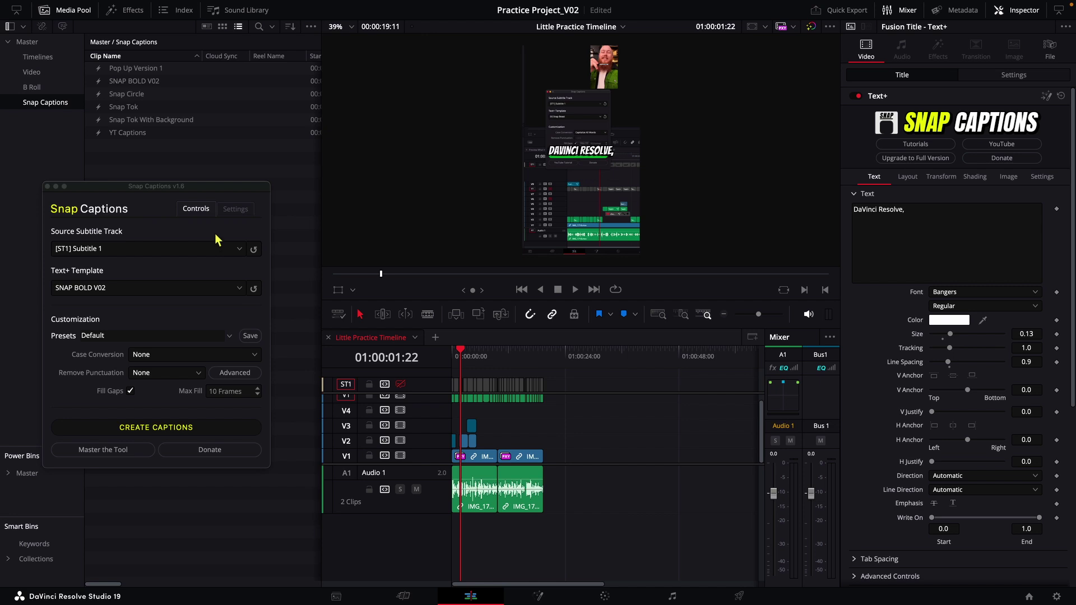
# Step: Select the first 'Did you know that' caption clip and open its Shading settings
pyautogui.click(233, 209)
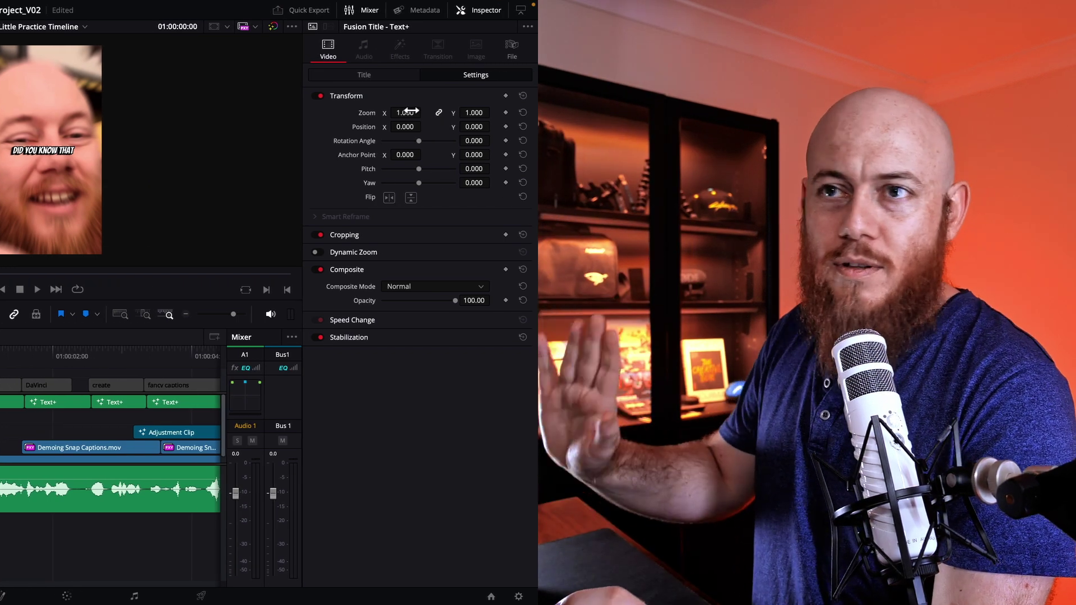
pyautogui.click(373, 73)
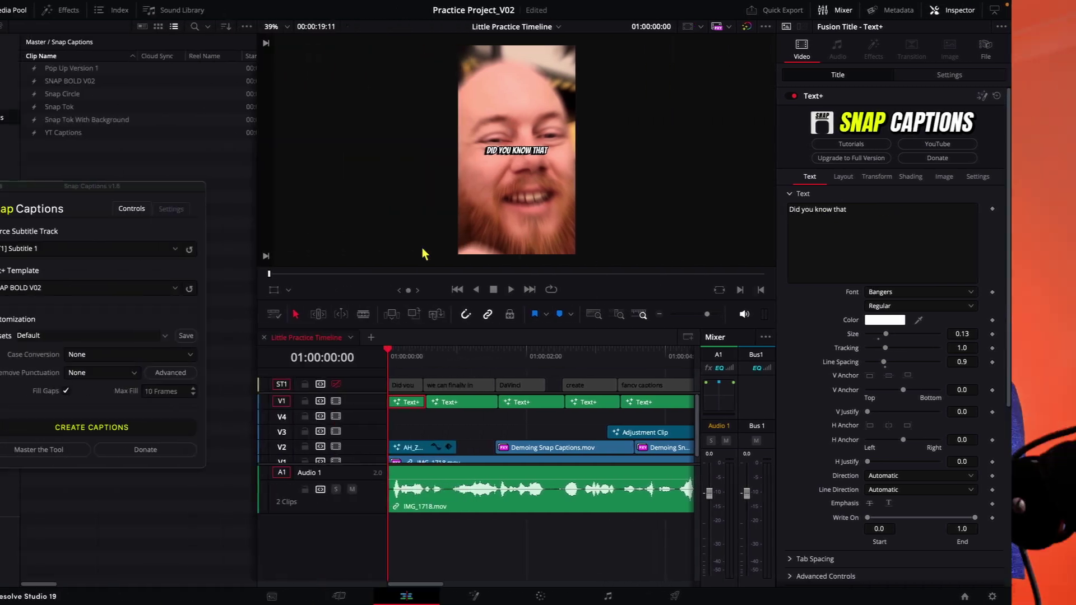
pyautogui.click(464, 357)
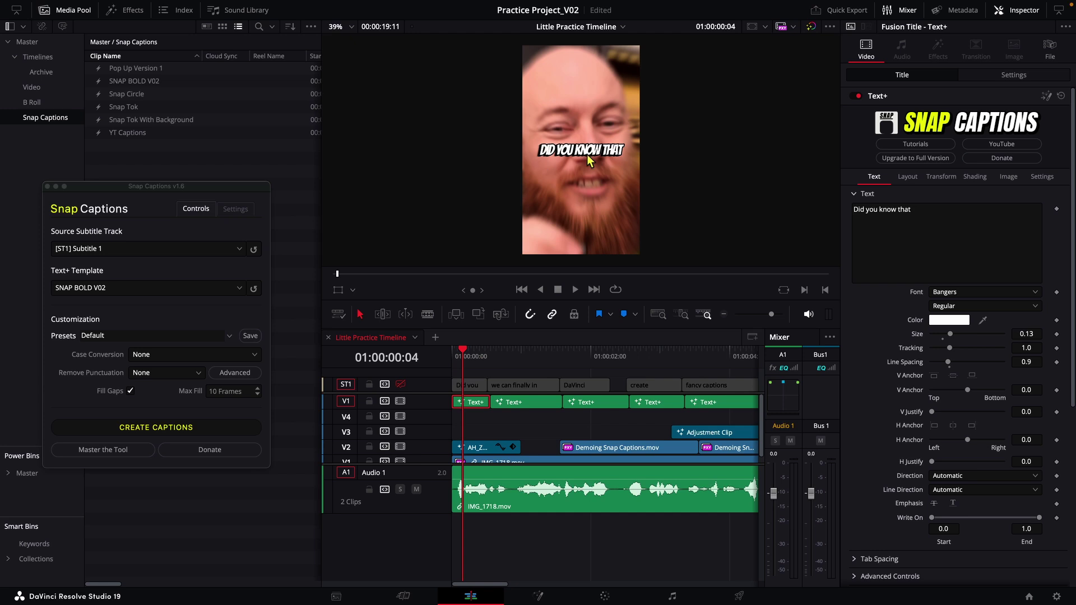
pyautogui.press('Home')
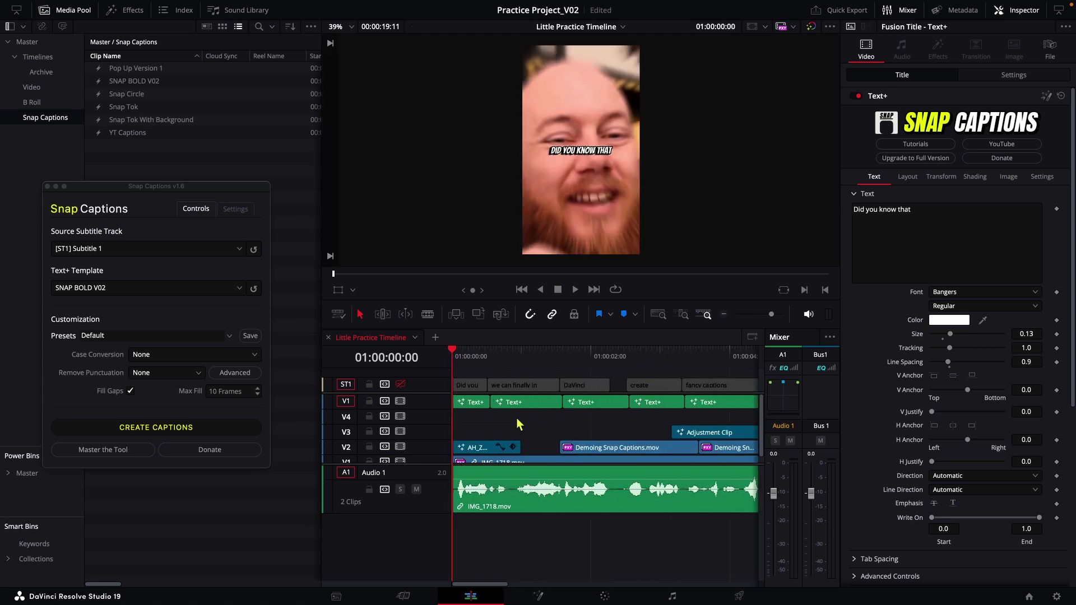
pyautogui.click(460, 402)
pyautogui.click(974, 176)
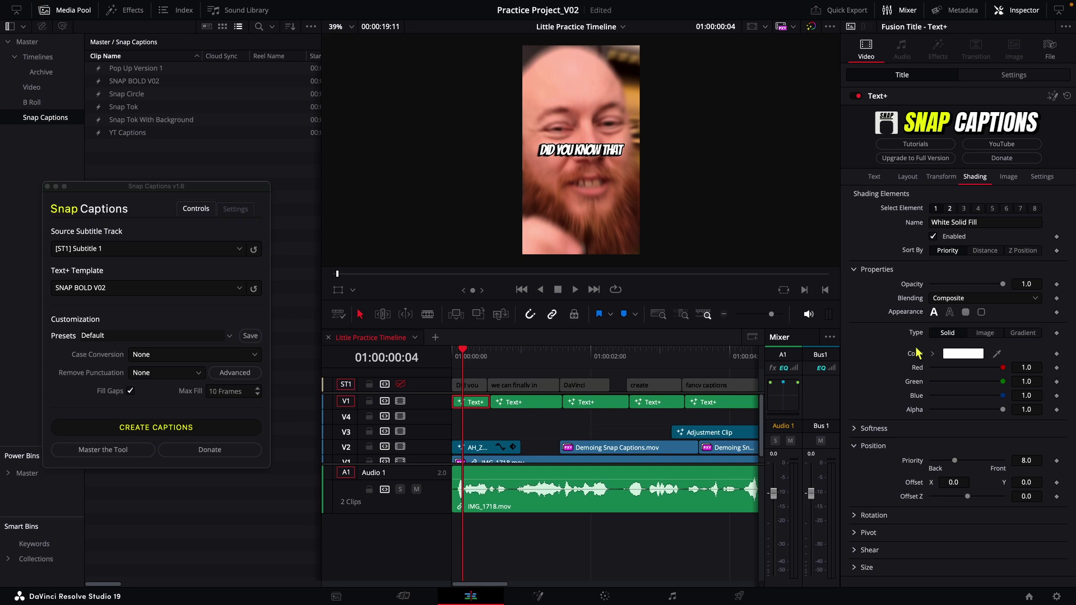
# Step: Switch the caption's shading Type to Gradient and colour it yellow
pyautogui.click(1016, 336)
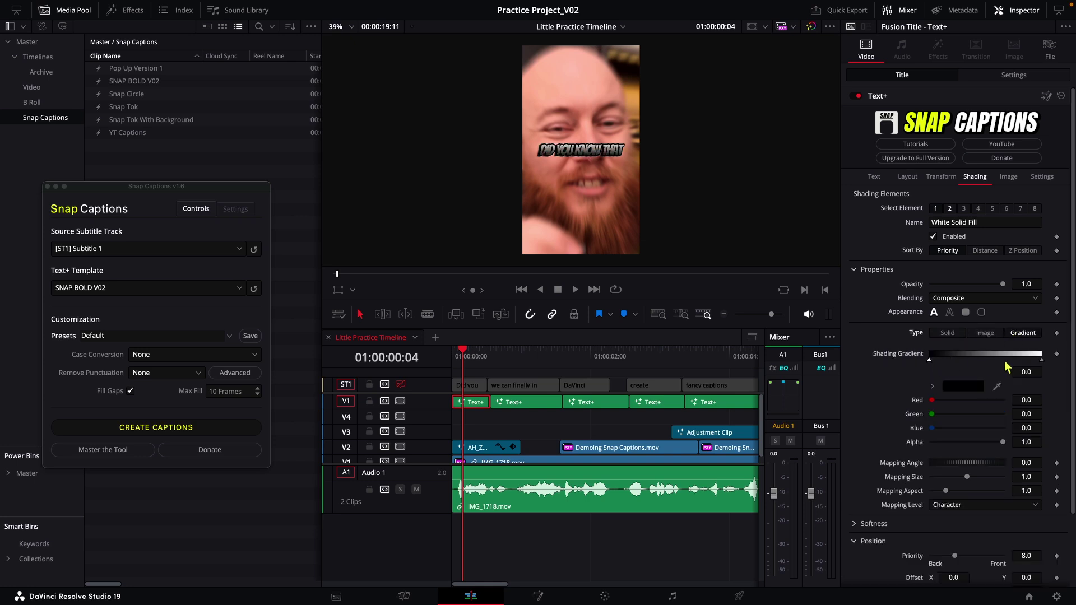
pyautogui.click(960, 386)
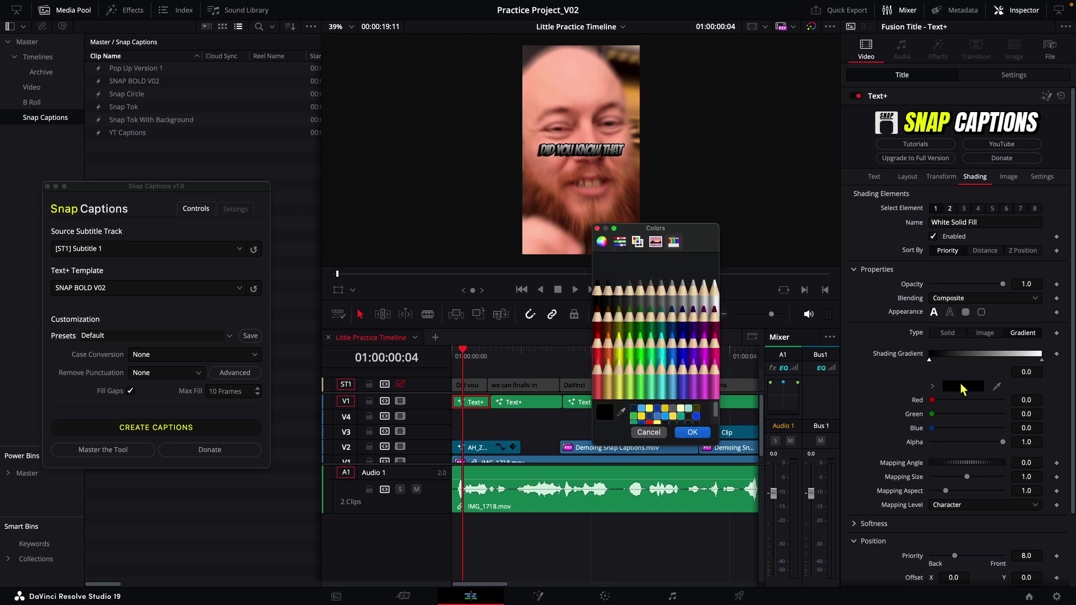
pyautogui.click(621, 345)
pyautogui.click(692, 432)
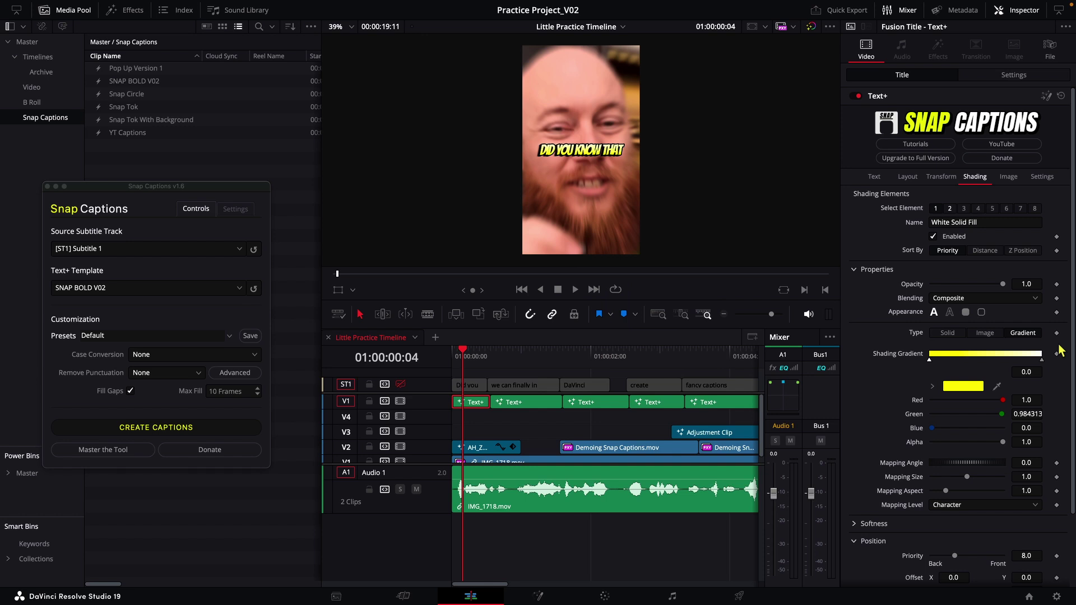
# Step: Reposition the gradient stops, setting one stop yellow and keeping a white middle band
pyautogui.moveTo(1042, 359); pyautogui.dragTo(989, 357)
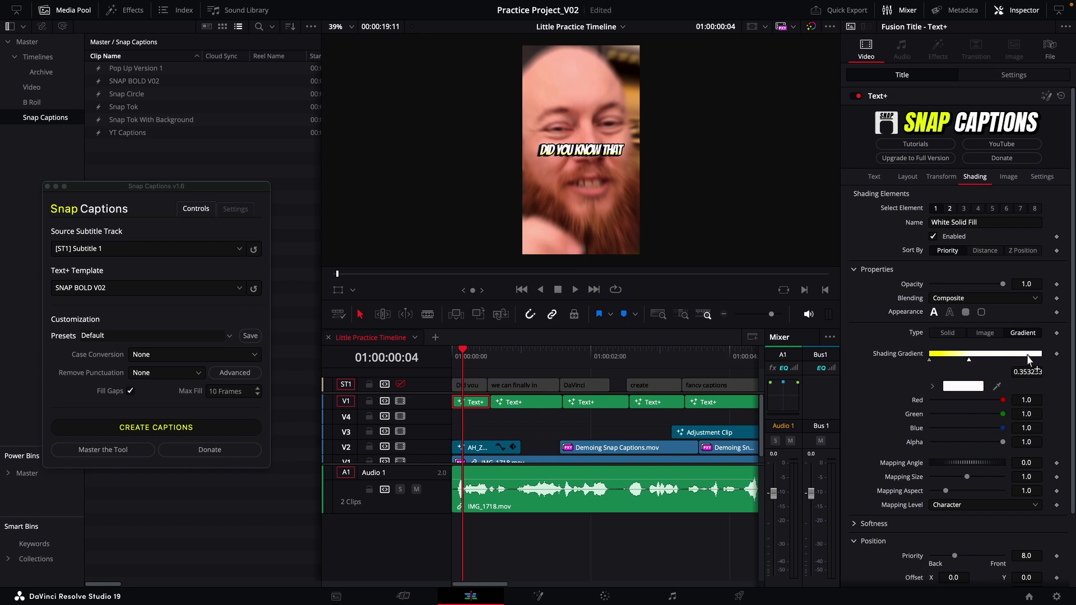
pyautogui.click(976, 387)
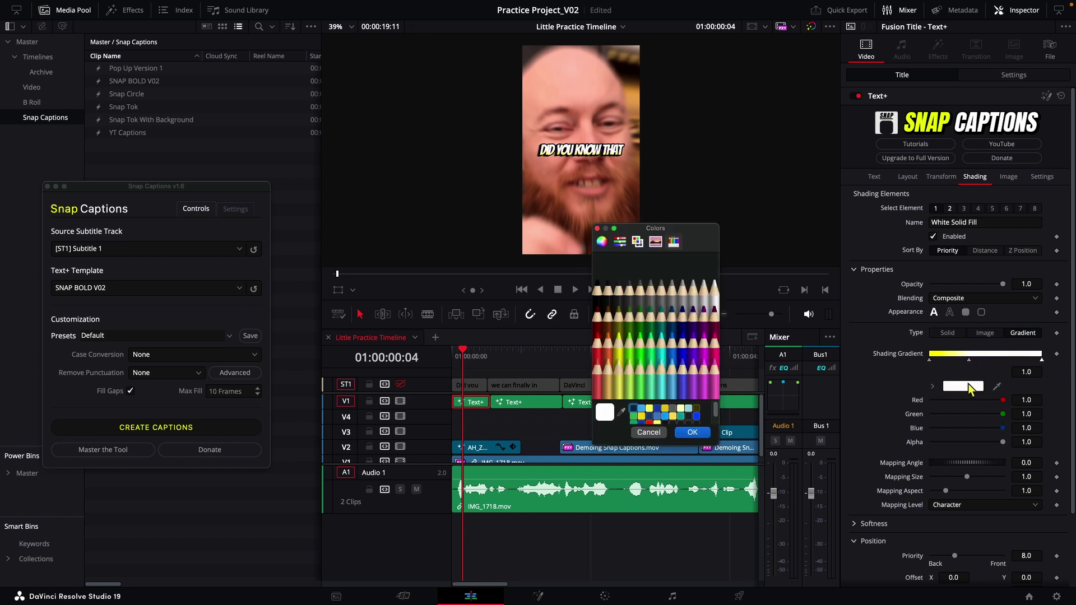
pyautogui.click(621, 343)
pyautogui.click(946, 386)
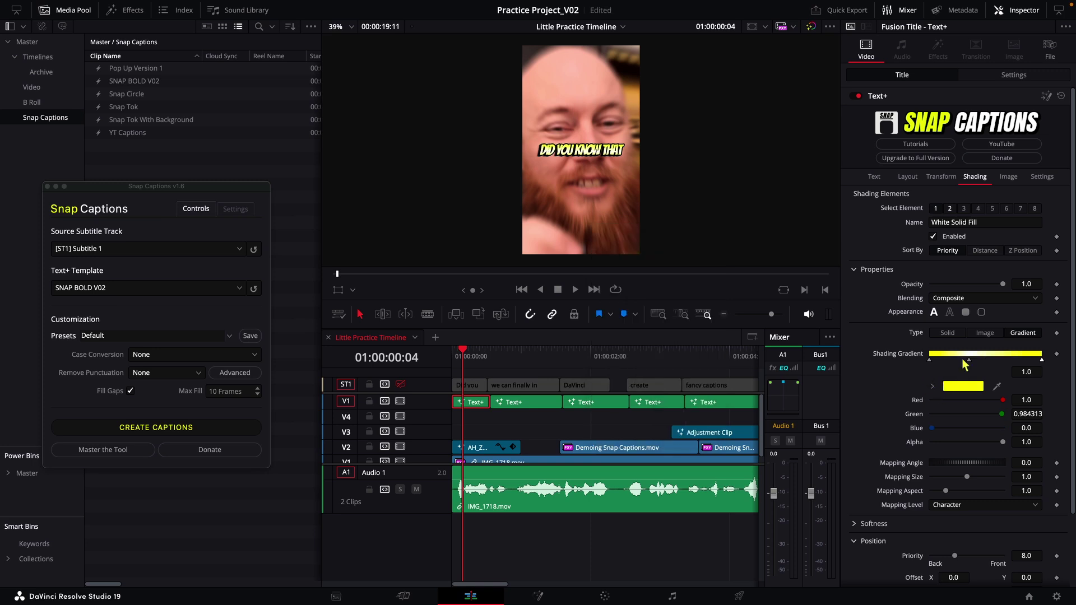
pyautogui.moveTo(968, 359)
pyautogui.mouseDown()
pyautogui.moveTo(982, 362)
pyautogui.moveTo(947, 359)
pyautogui.moveTo(1016, 361)
pyautogui.mouseUp()
pyautogui.click(983, 359)
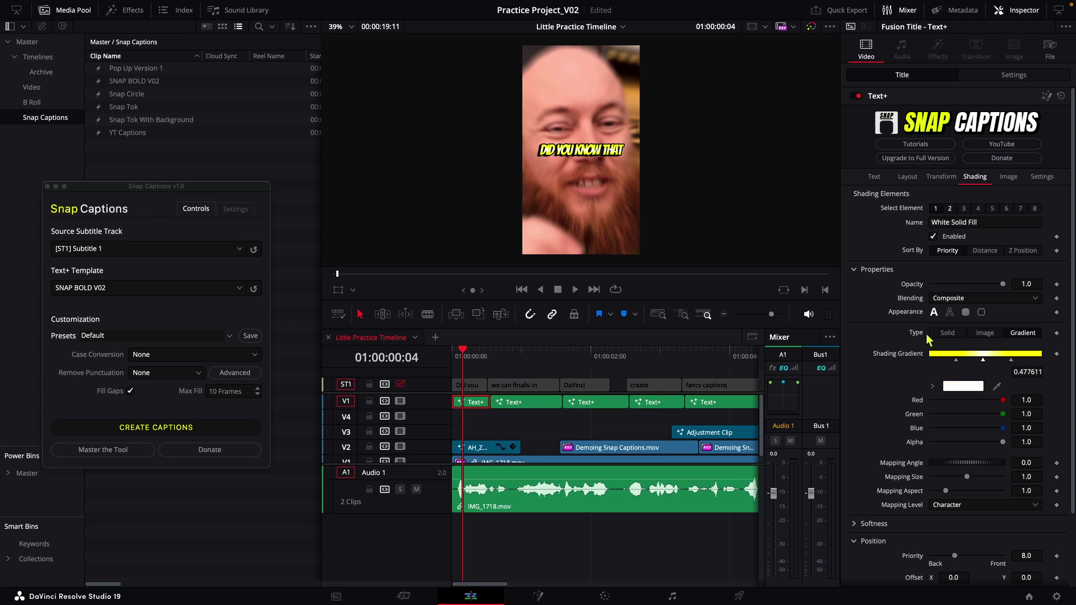
pyautogui.scroll(5, 566, 154)
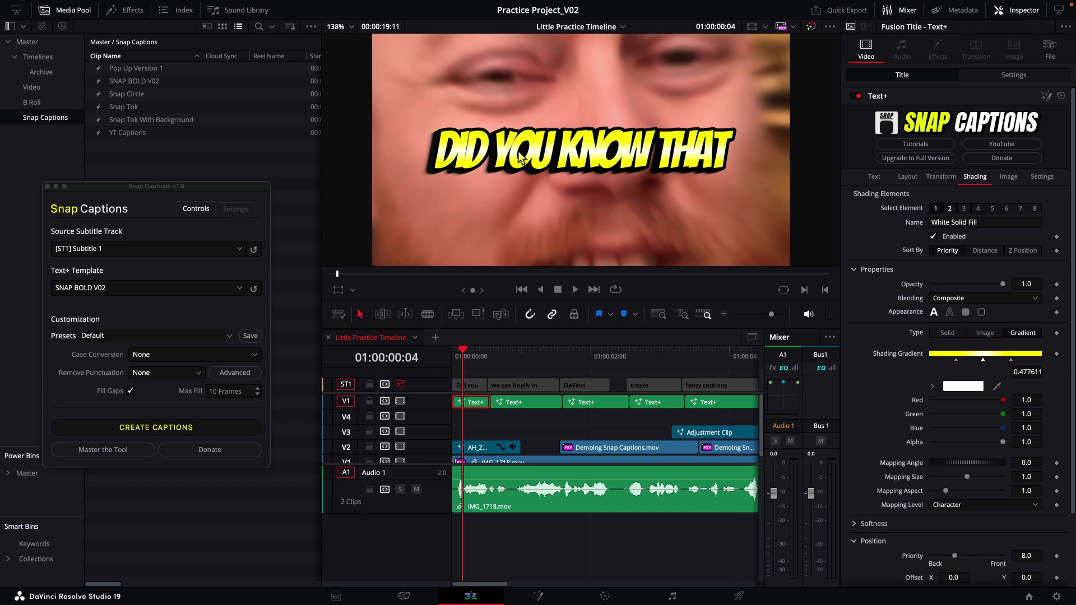
pyautogui.click(875, 176)
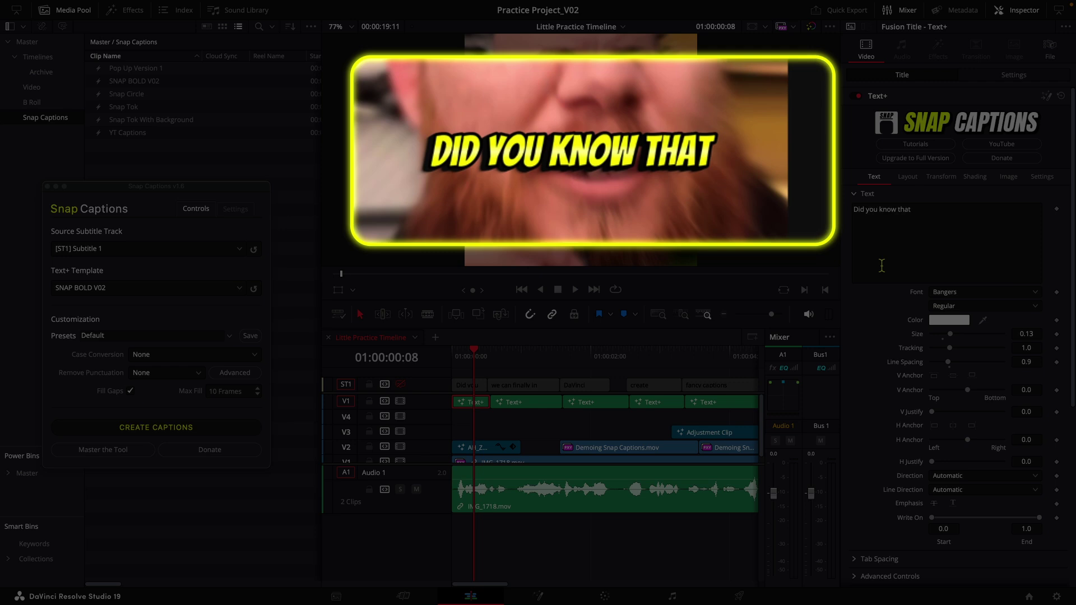
# Step: Scroll the Inspector down to Snap Ultimate's Snap Styles and Depth Effect options
pyautogui.scroll(-5, 885, 268)
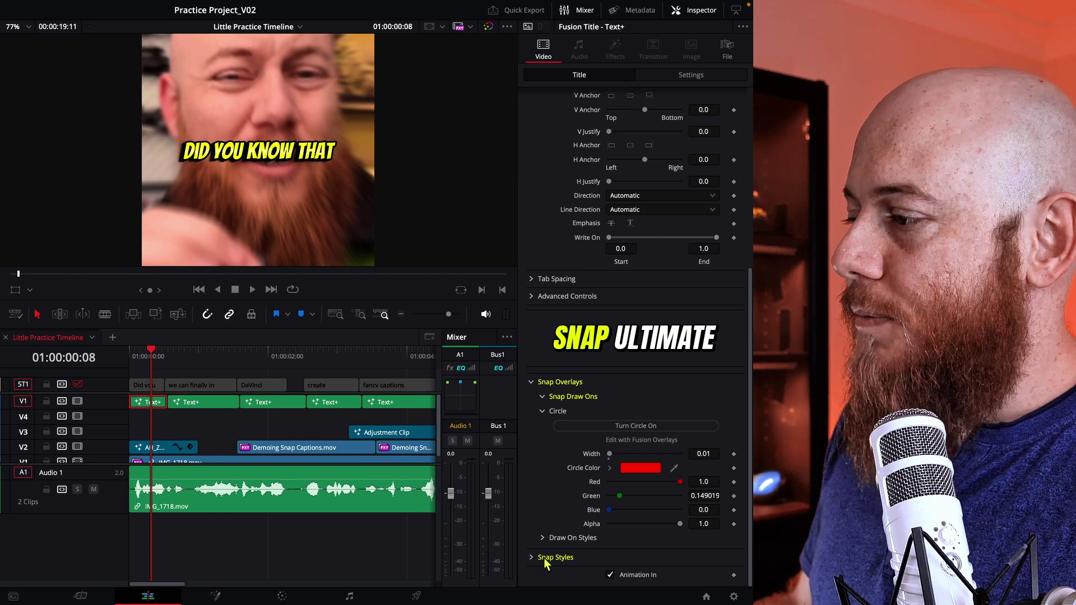
pyautogui.scroll(-5, 632, 485)
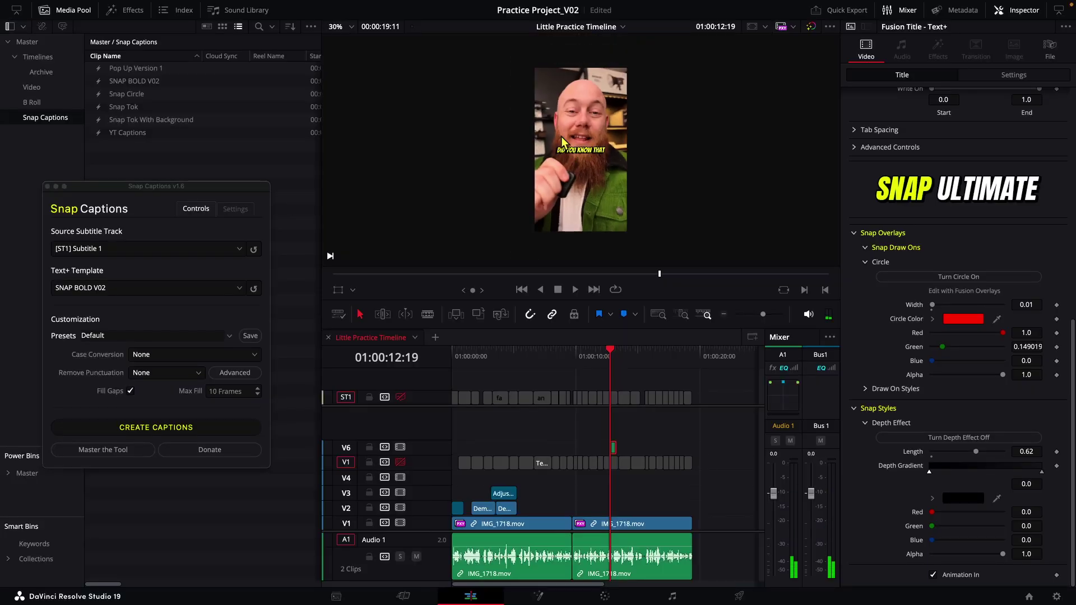
# Step: Nudge the caption slightly lower in the frame in its layout settings
pyautogui.scroll(8, 896, 204)
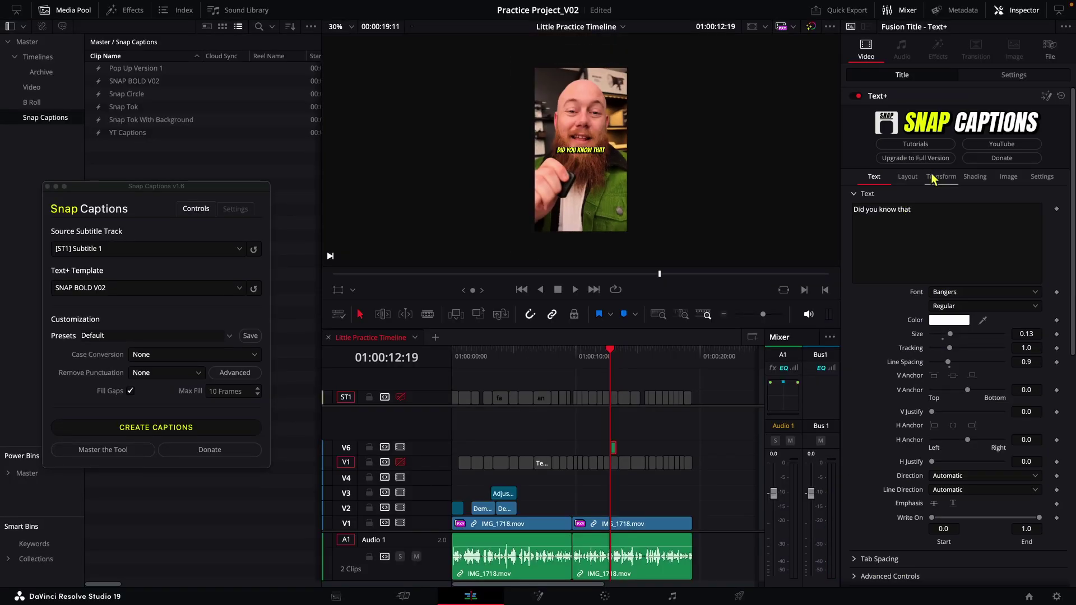
pyautogui.click(907, 177)
pyautogui.moveTo(1026, 222)
pyautogui.mouseDown()
pyautogui.moveTo(1014, 222)
pyautogui.moveTo(1025, 220)
pyautogui.mouseUp()
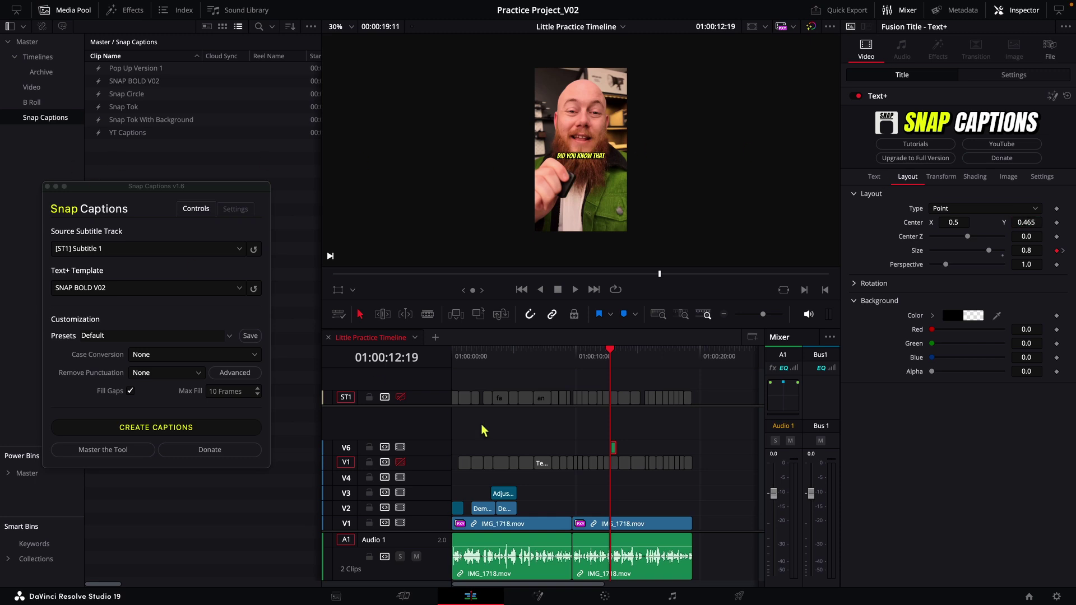
# Step: Save the styled caption clip to the Media Pool named 'Snap Bold - My Colors'
pyautogui.moveTo(614, 451); pyautogui.dragTo(172, 167)
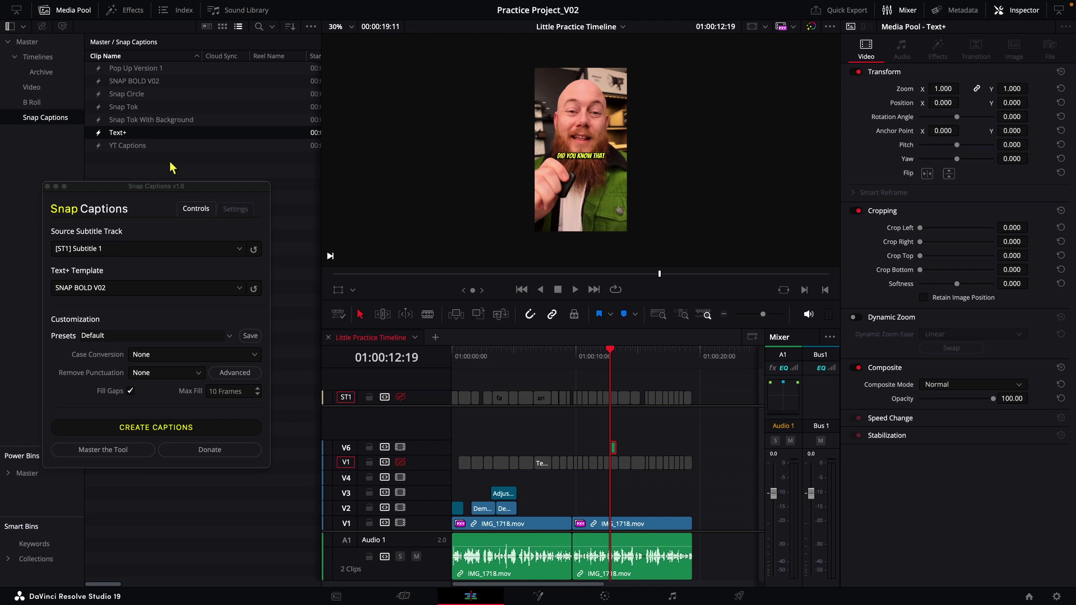
pyautogui.doubleClick(123, 134)
pyautogui.write('Snap Bold')
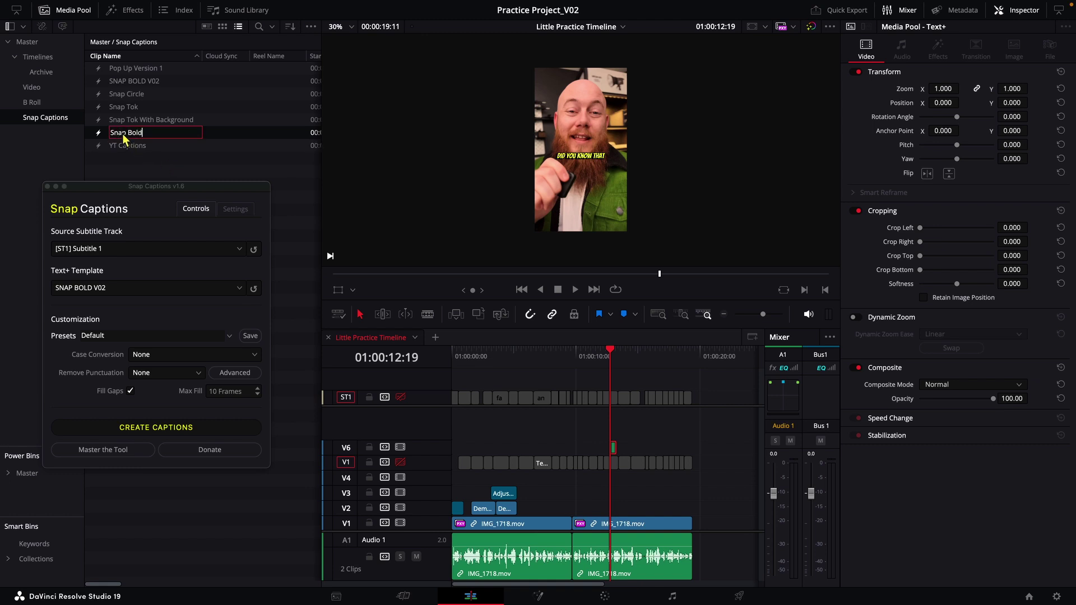
pyautogui.write(' - My Colors')
pyautogui.press('Return')
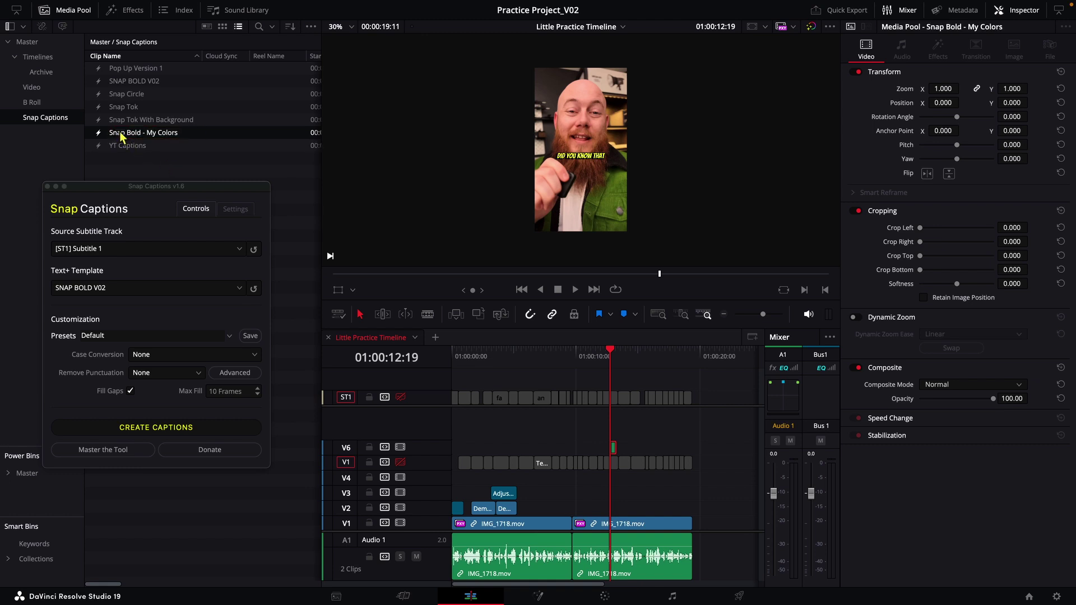
# Step: Generate new captions in Snap Captions using the Snap Bold - My Colors template
pyautogui.click(213, 289)
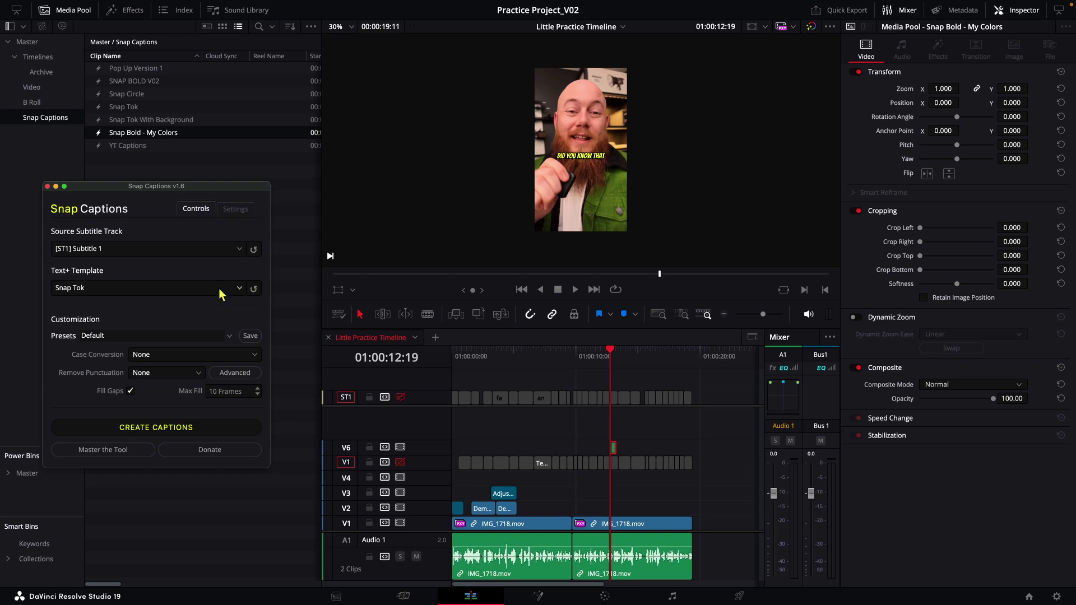
pyautogui.click(220, 292)
pyautogui.click(90, 379)
pyautogui.click(136, 429)
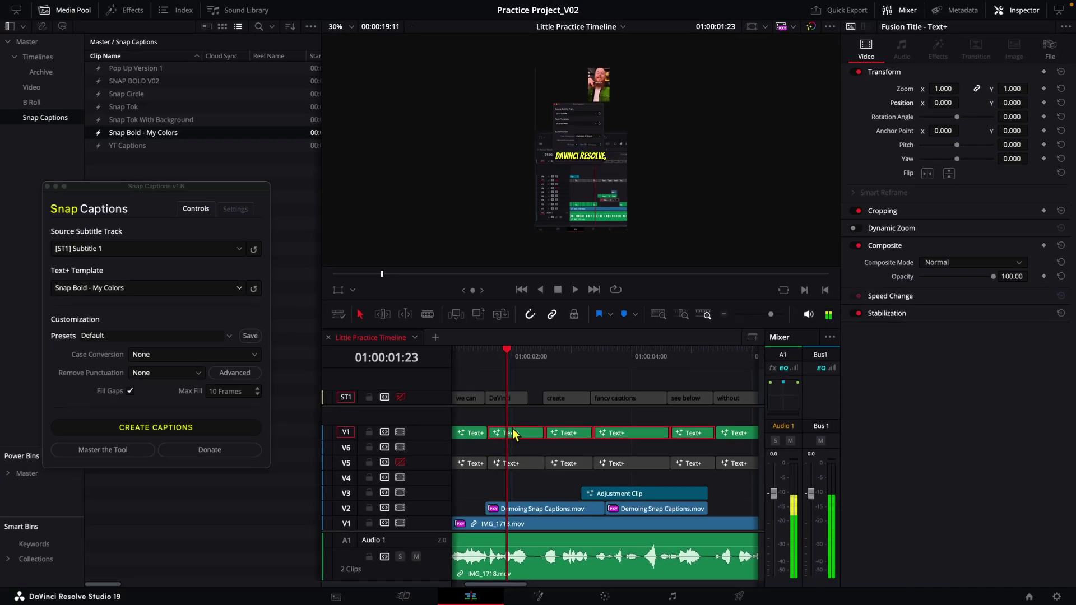
# Step: Move the 'DaVinci Resolve,' caption up to a new V8 track and stretch it over the following words
pyautogui.click(517, 434)
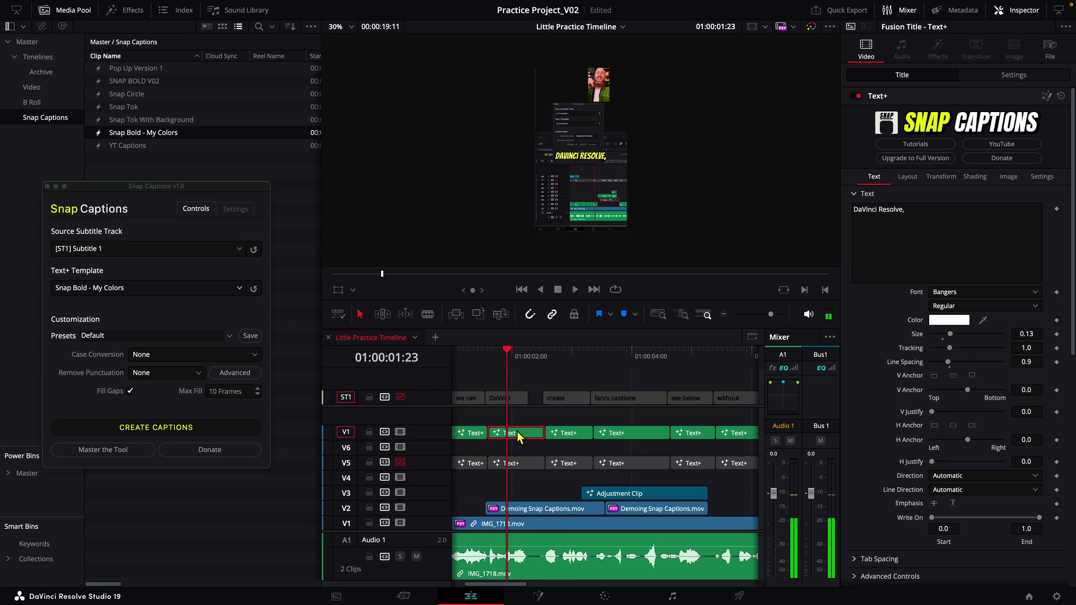
pyautogui.moveTo(517, 436); pyautogui.dragTo(713, 409)
pyautogui.moveTo(528, 429); pyautogui.dragTo(691, 435)
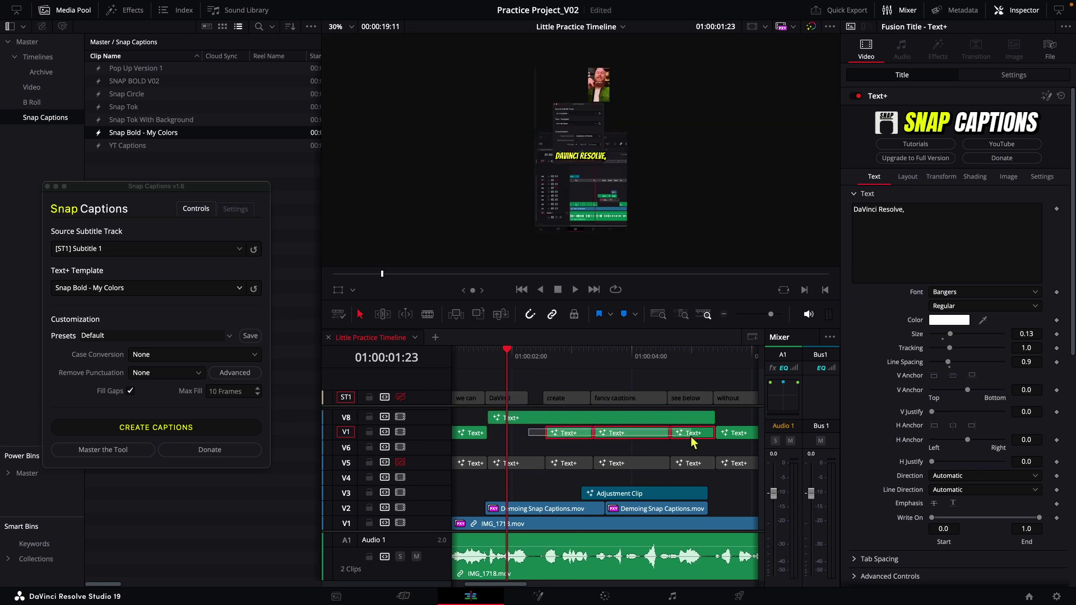
pyautogui.click(524, 433)
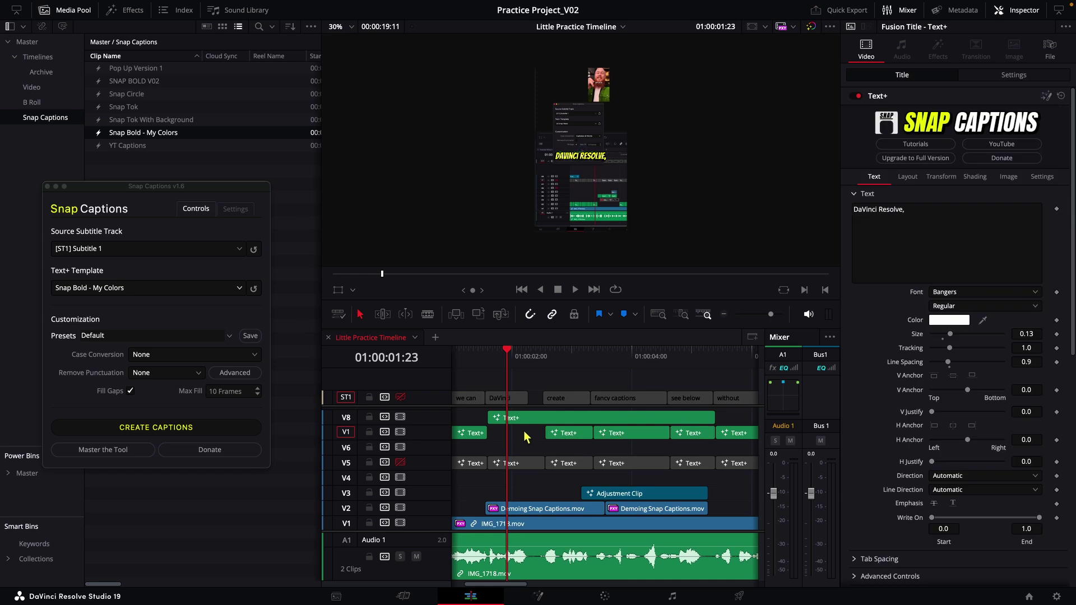
pyautogui.moveTo(524, 430); pyautogui.dragTo(695, 448)
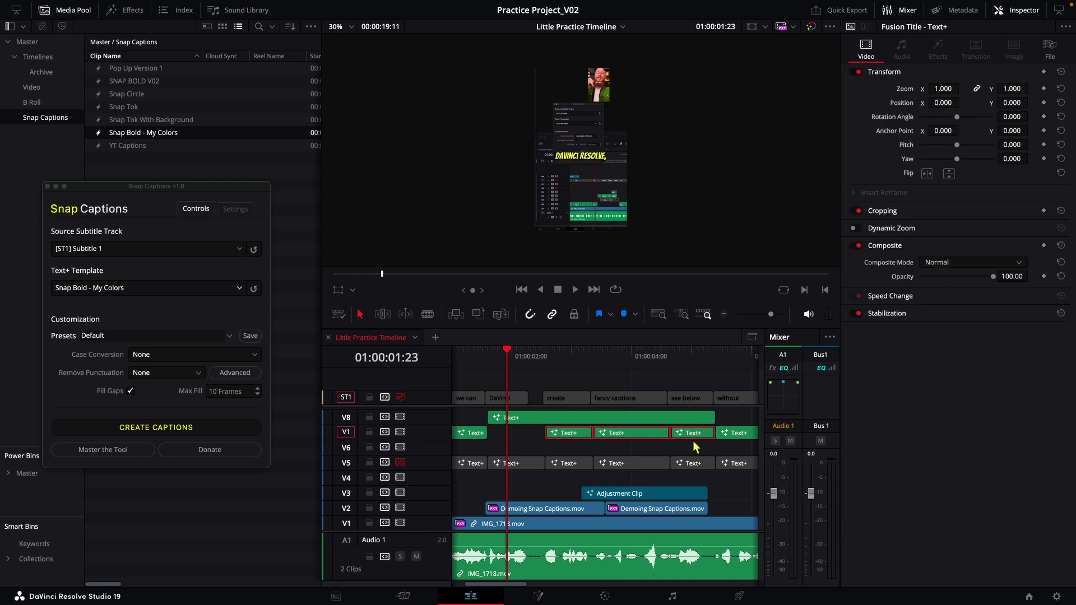
pyautogui.click(603, 419)
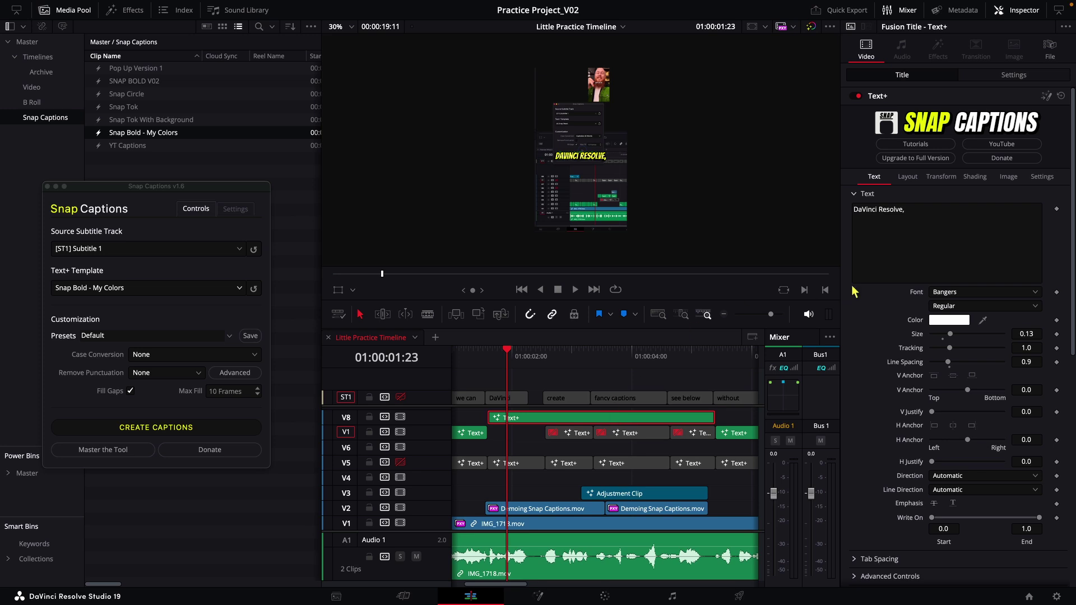
# Step: Lower the long V8 caption to Center Y 0.332 and scrub through to preview it
pyautogui.click(906, 177)
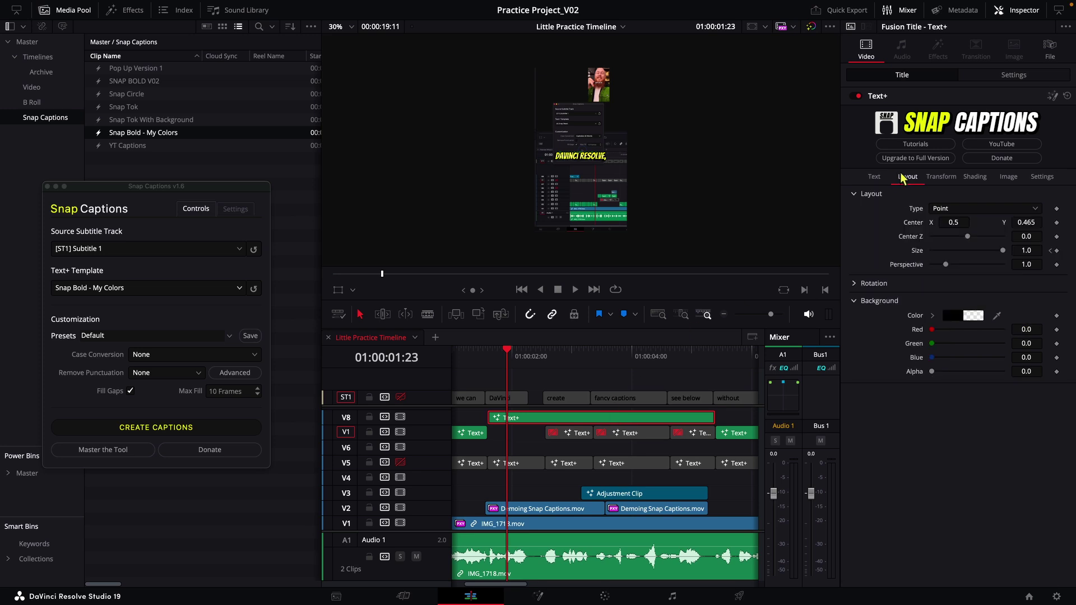
pyautogui.moveTo(1026, 222); pyautogui.dragTo(998, 222)
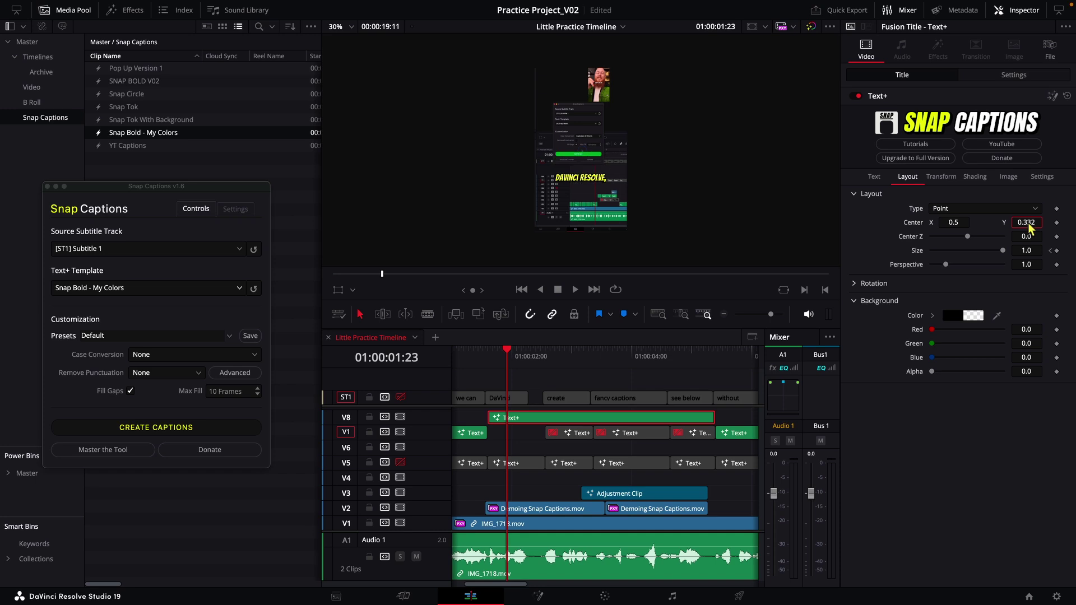
pyautogui.click(516, 355)
pyautogui.moveTo(518, 359); pyautogui.dragTo(671, 360)
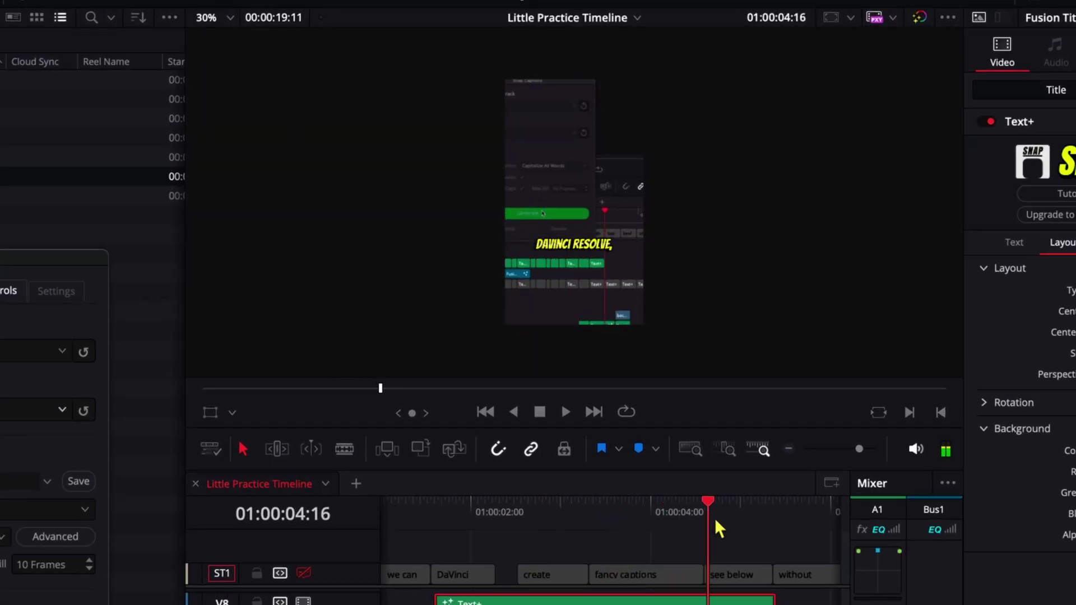
pyautogui.moveTo(714, 518)
pyautogui.mouseDown()
pyautogui.moveTo(761, 523)
pyautogui.moveTo(708, 520)
pyautogui.mouseUp()
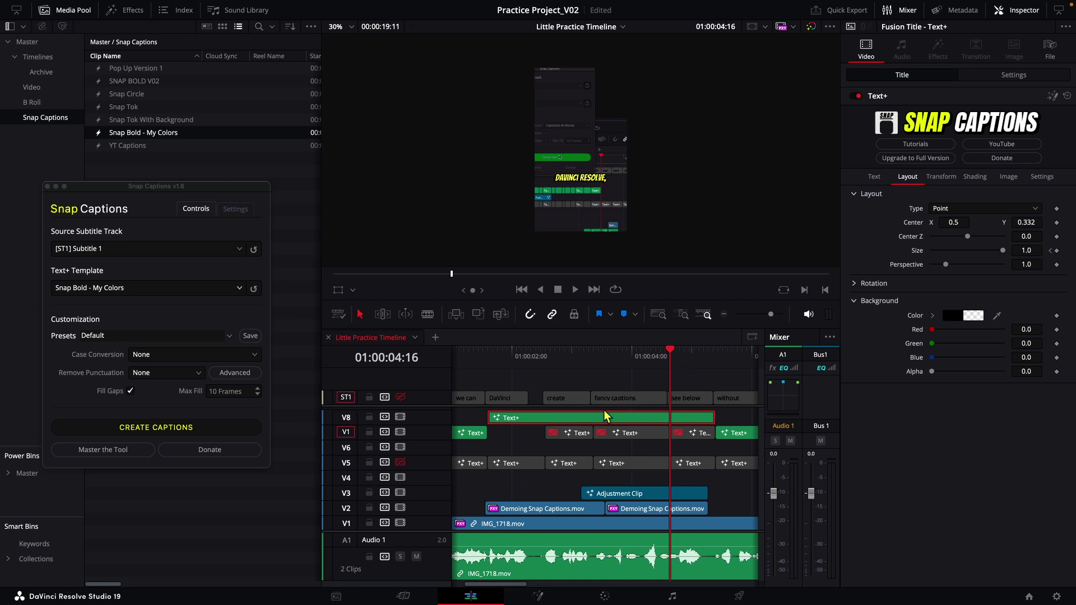
# Step: Drag the long V8 caption into the Media Pool and name the new clip 'Snap Bold'
pyautogui.moveTo(544, 428); pyautogui.dragTo(150, 168)
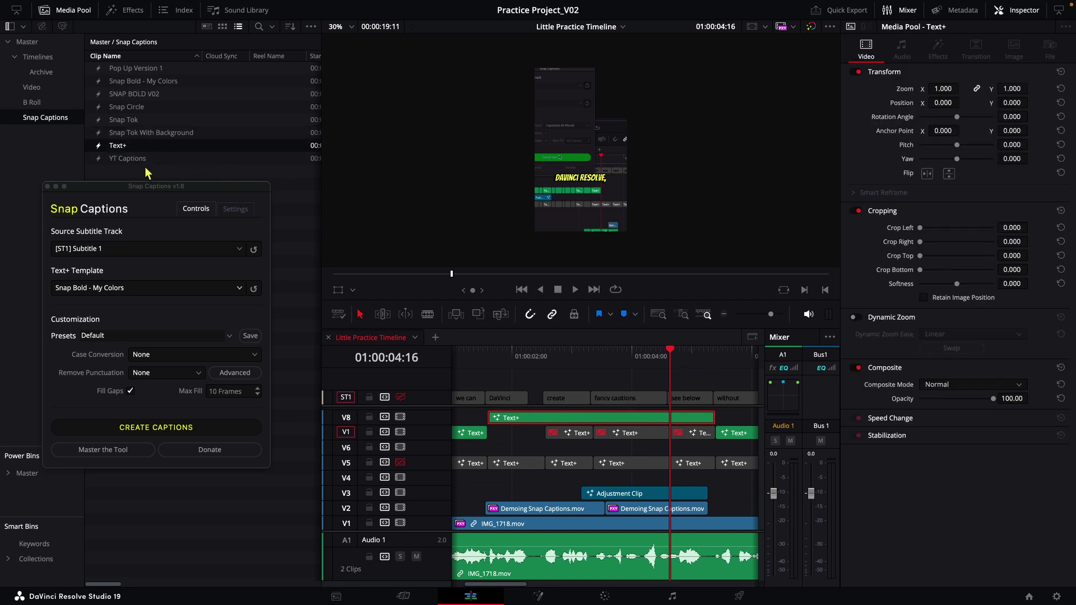
pyautogui.doubleClick(167, 146)
pyautogui.write('Snap Bold')
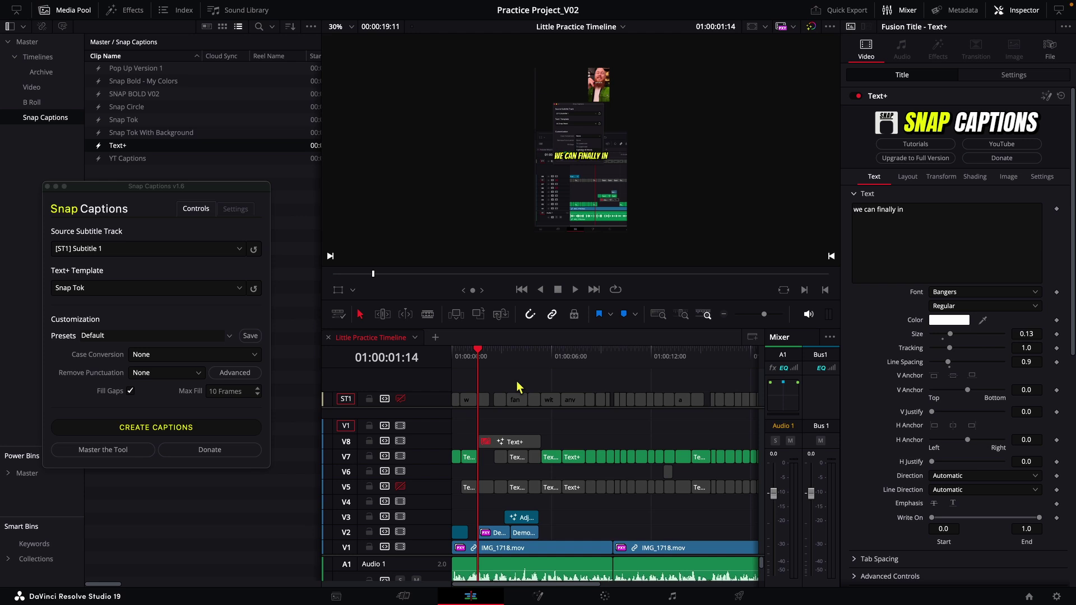
# Step: Mark In and Out points around the stretch of timeline that needs captions
pyautogui.moveTo(520, 359); pyautogui.dragTo(478, 358)
pyautogui.scroll(3, 505, 426)
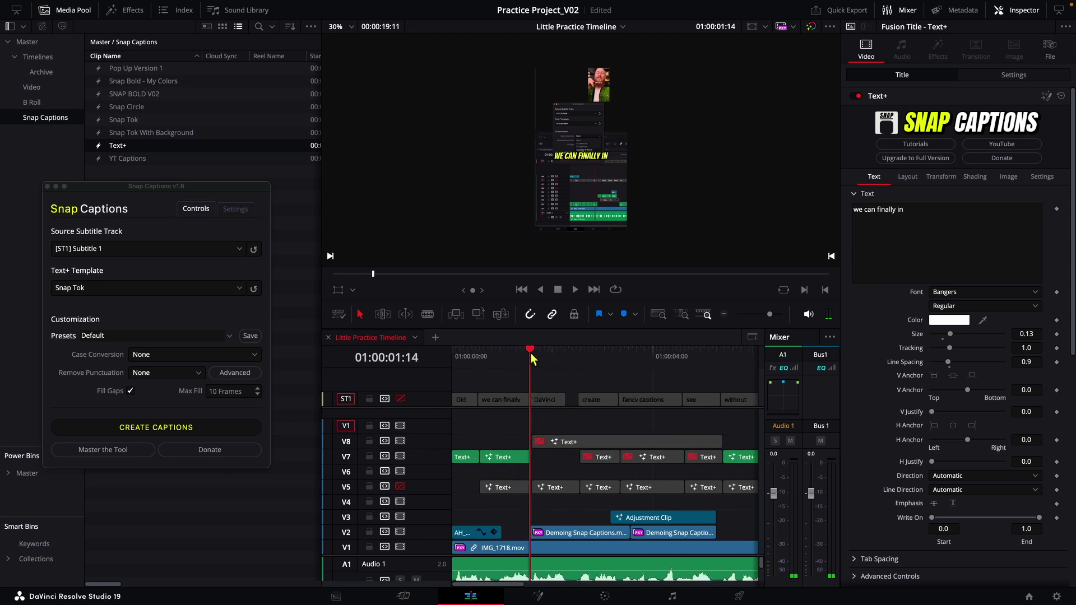
pyautogui.press('i')
pyautogui.hscroll(2, 557, 362)
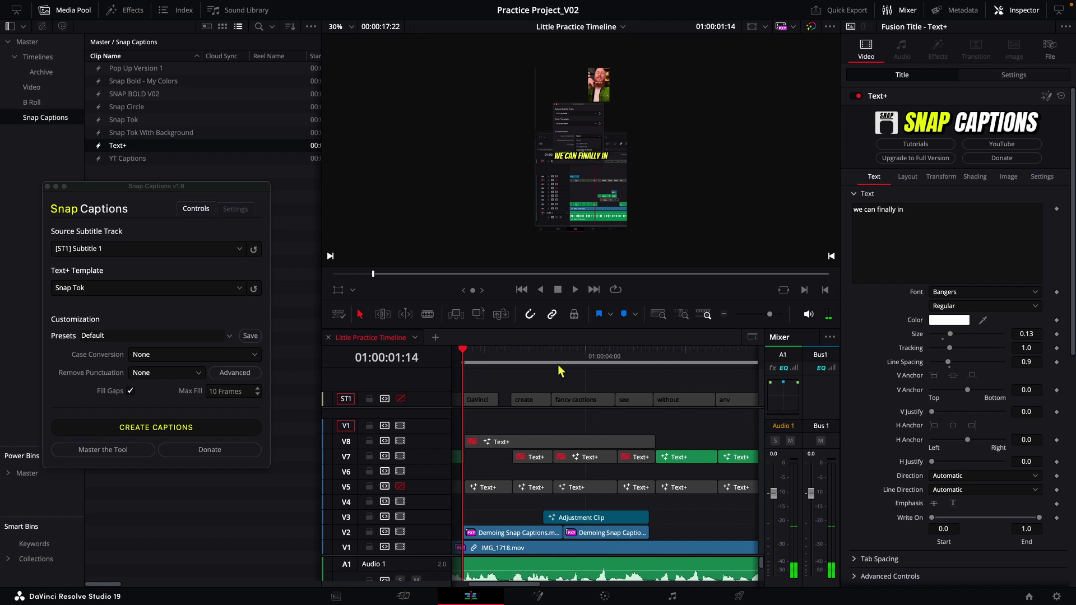
pyautogui.click(657, 362)
pyautogui.press('o')
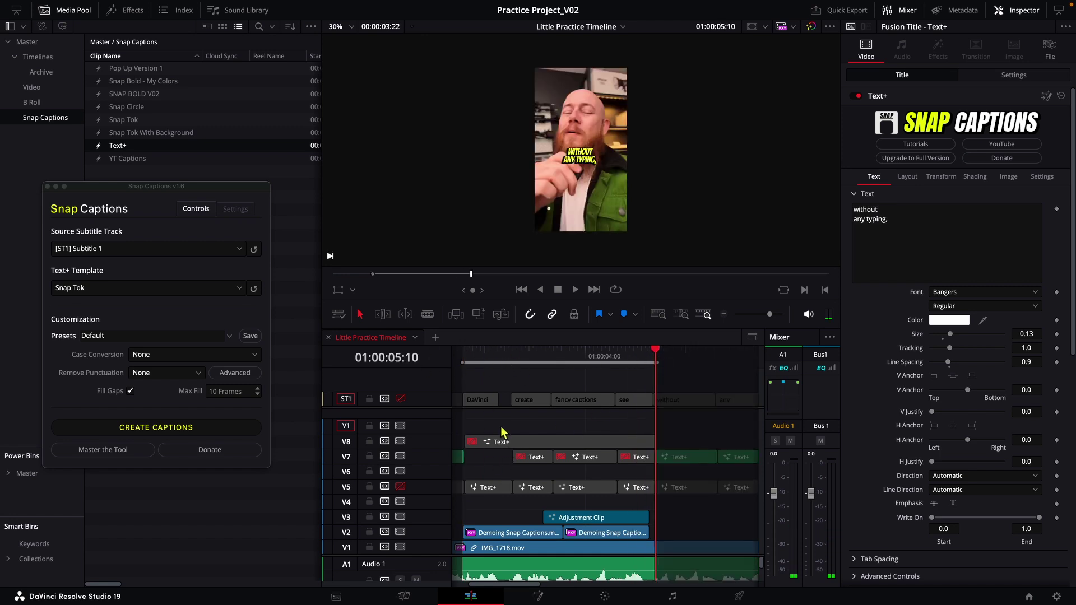
# Step: Create captions for the marked range using the Snap Bold - V03 Text+ template
pyautogui.click(240, 287)
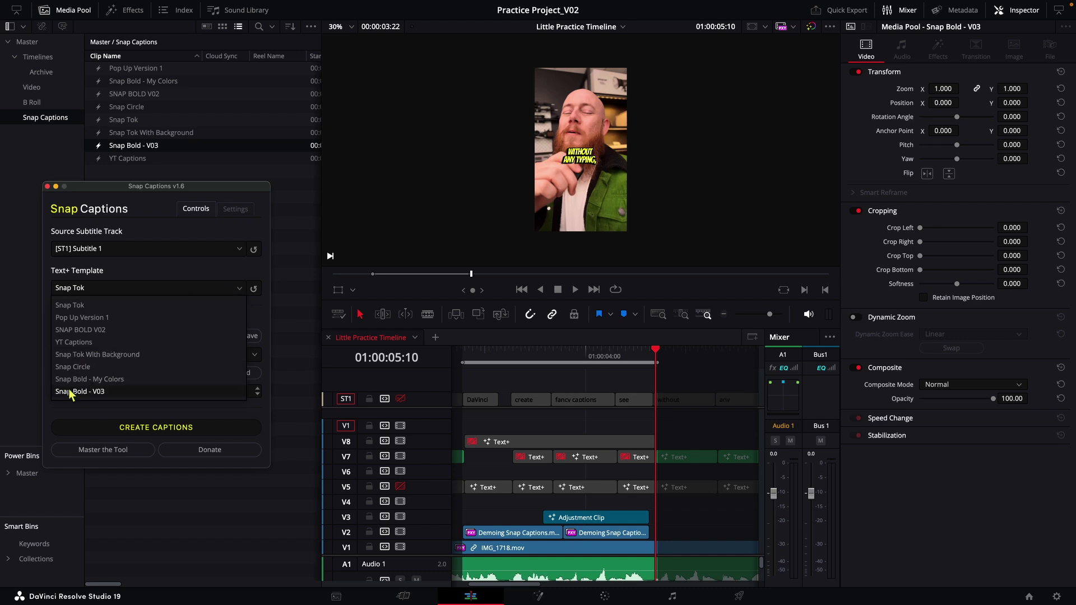
pyautogui.click(117, 392)
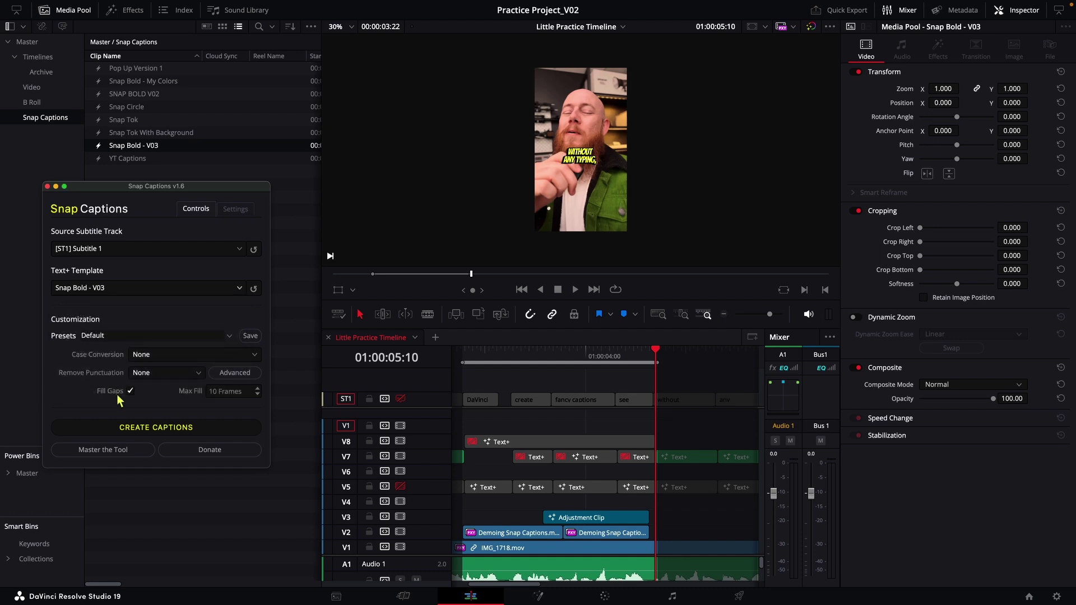
pyautogui.click(157, 427)
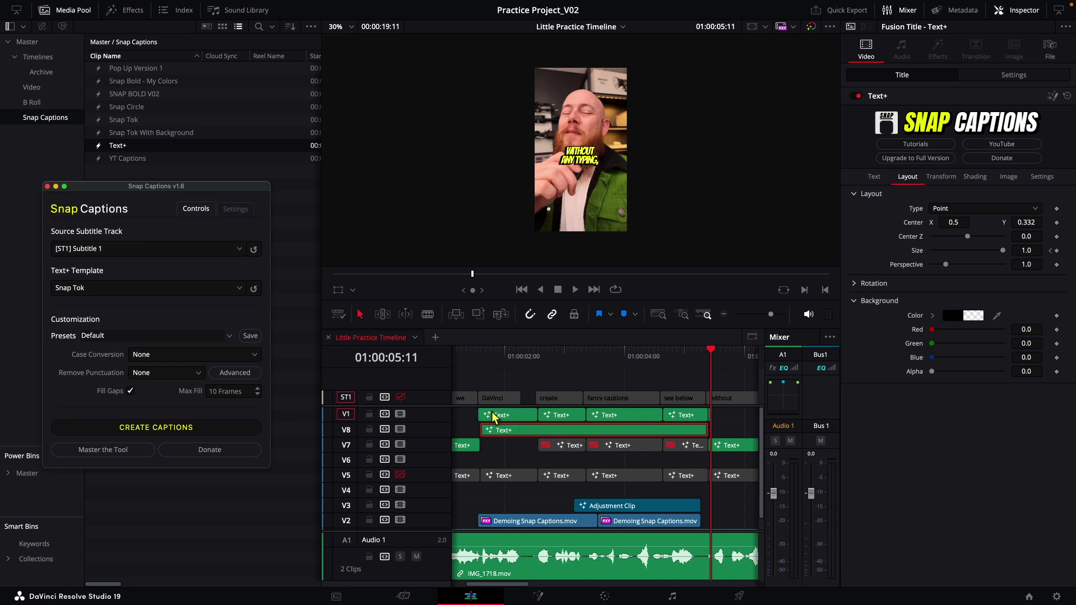
# Step: Select the 'without any typing,' caption and generate captions from the subtitle track
pyautogui.click(531, 438)
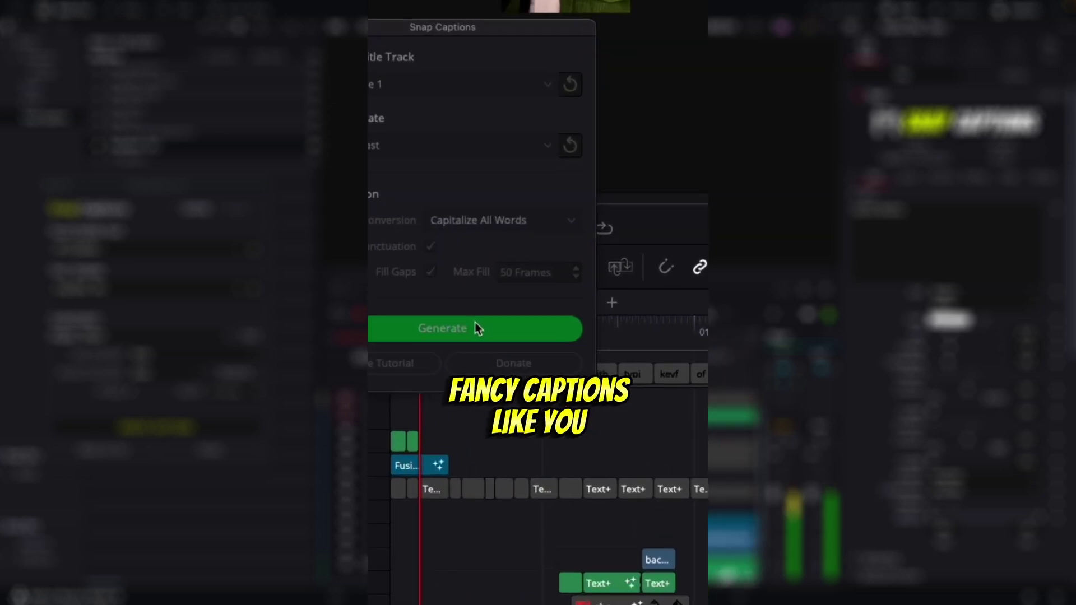
pyautogui.click(475, 328)
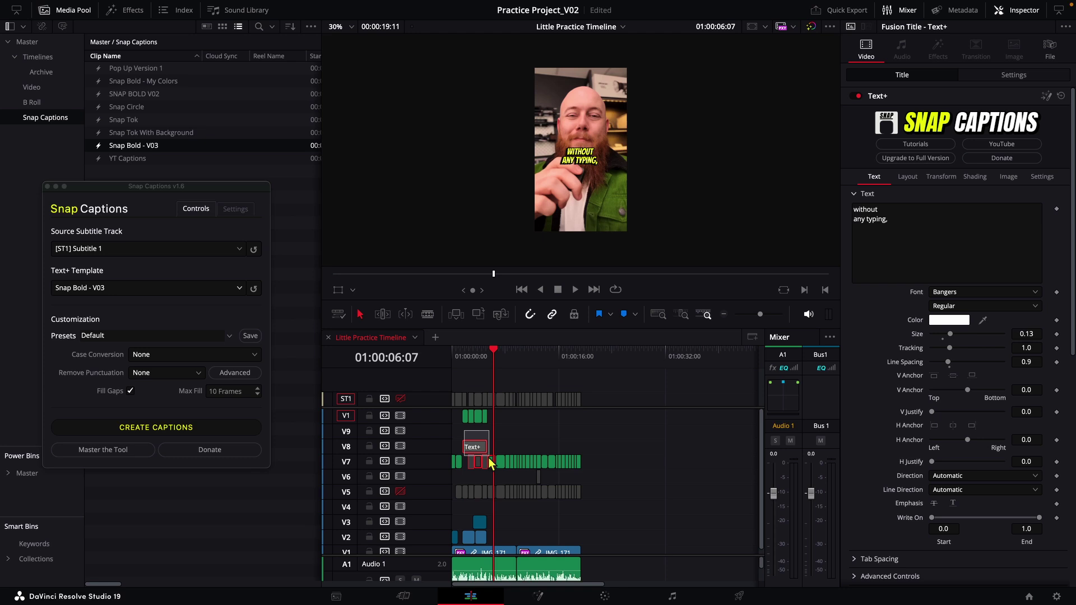
# Step: Move the lifted caption aside, delete the selected V5 clips, and delete all empty video tracks
pyautogui.moveTo(483, 463); pyautogui.dragTo(578, 496)
pyautogui.press('Delete')
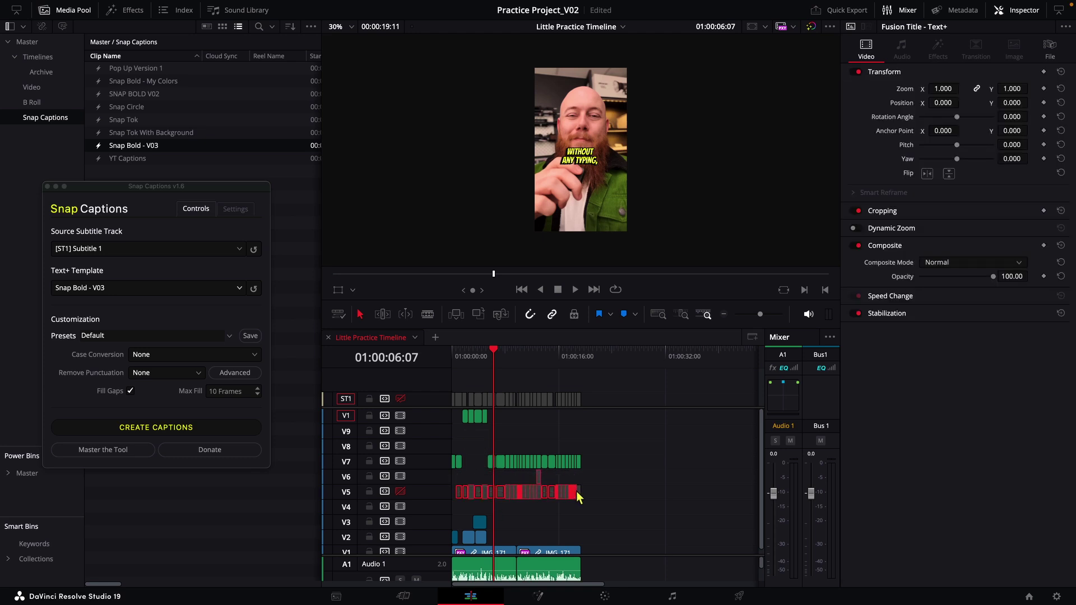
pyautogui.press('Delete')
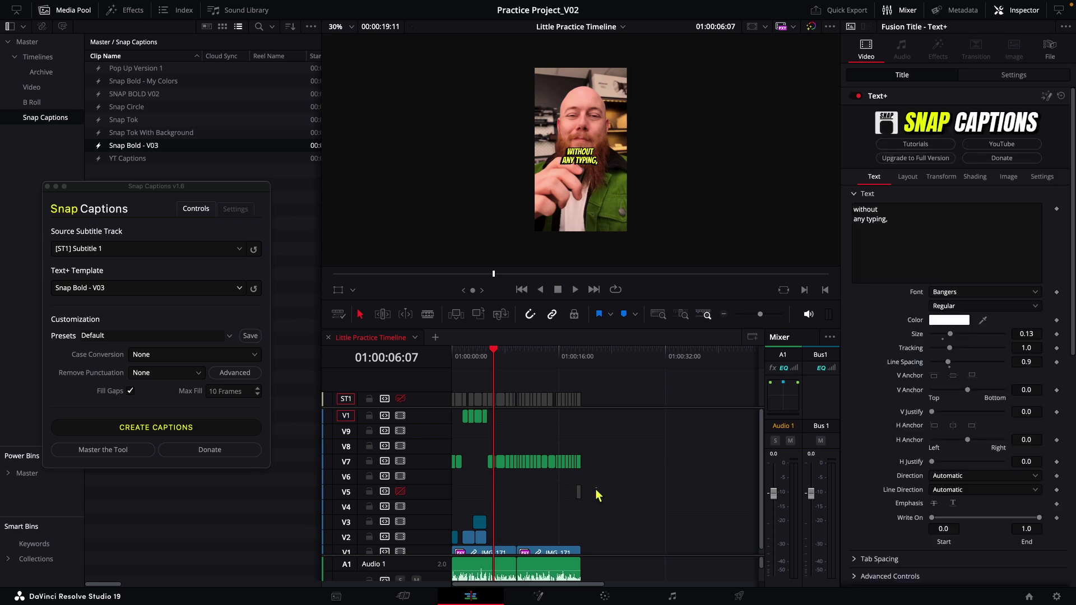
pyautogui.rightClick(418, 469)
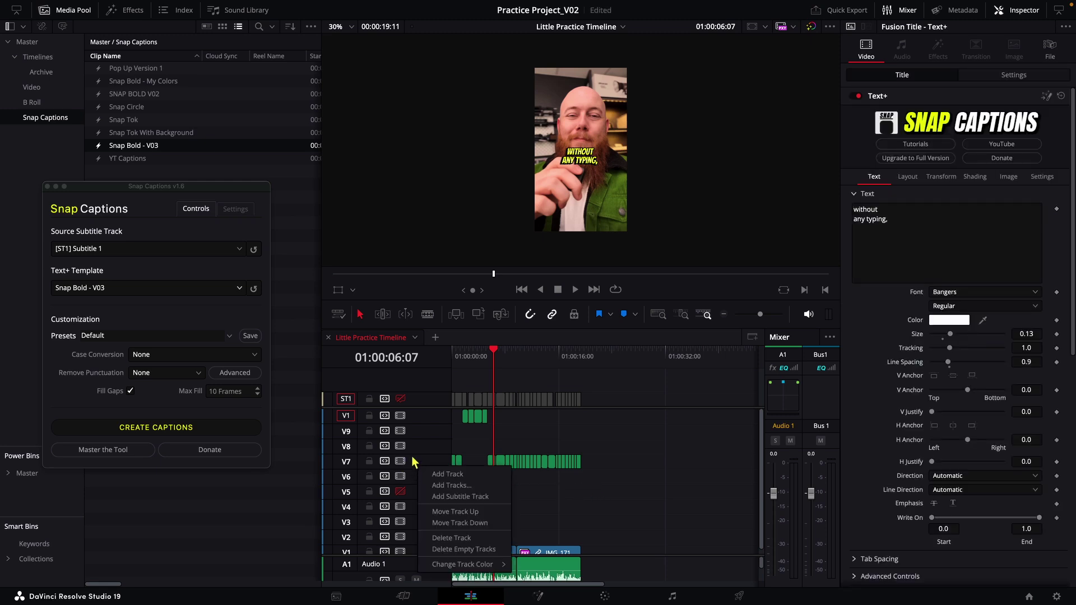
pyautogui.click(448, 549)
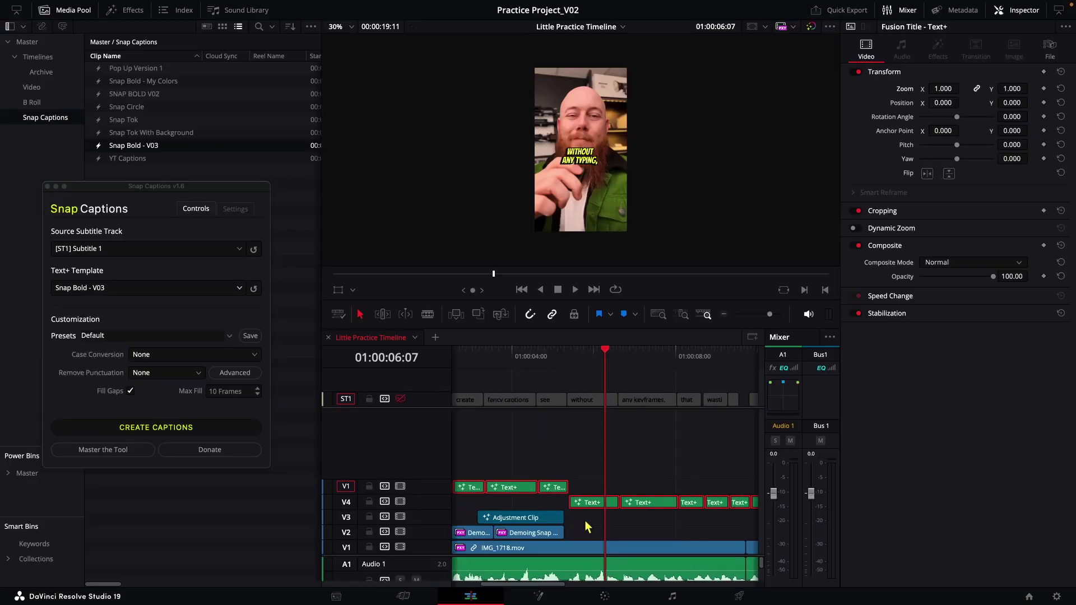
# Step: Name a V4 Text+ caption 'Gold Bold Pop In' in the Inspector File settings and drag it into the Snap Captions bin
pyautogui.scroll(2, 587, 526)
pyautogui.click(597, 507)
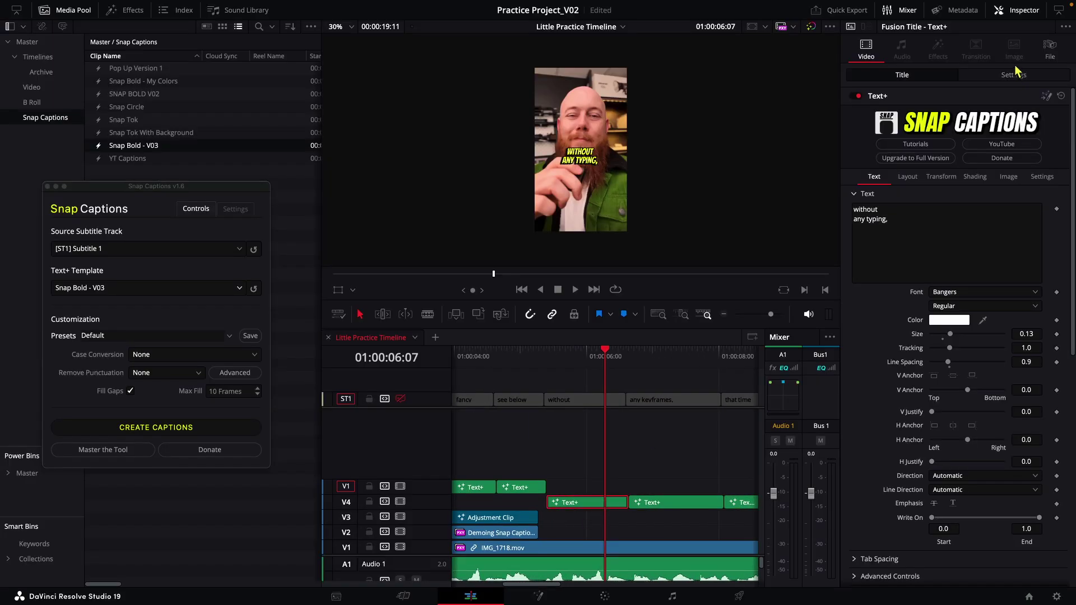
pyautogui.click(1045, 56)
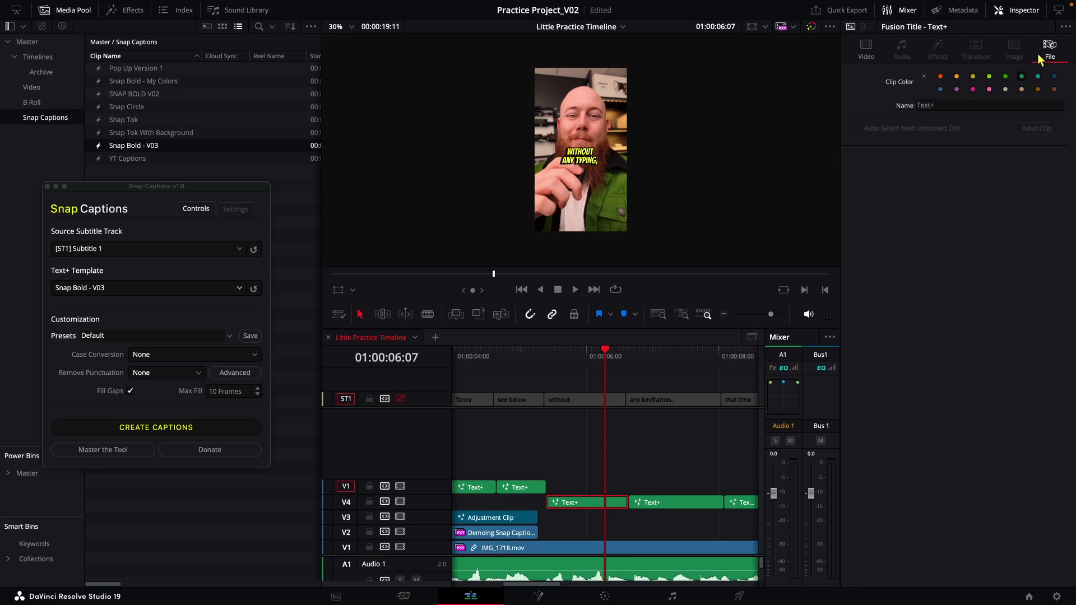
pyautogui.click(947, 105)
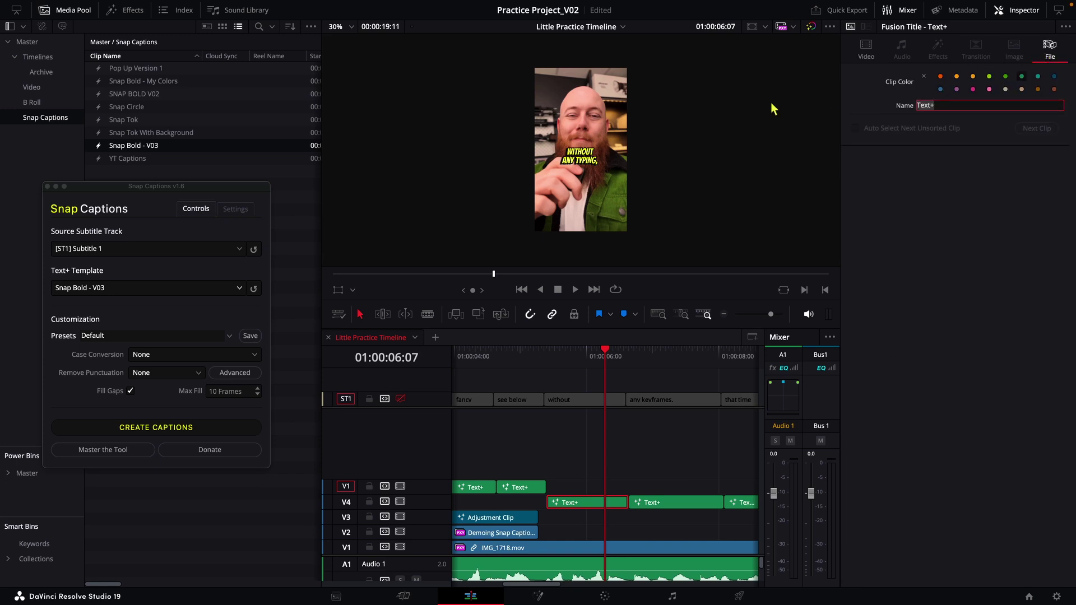
pyautogui.write('Gold Bold Pop In')
pyautogui.press('Return')
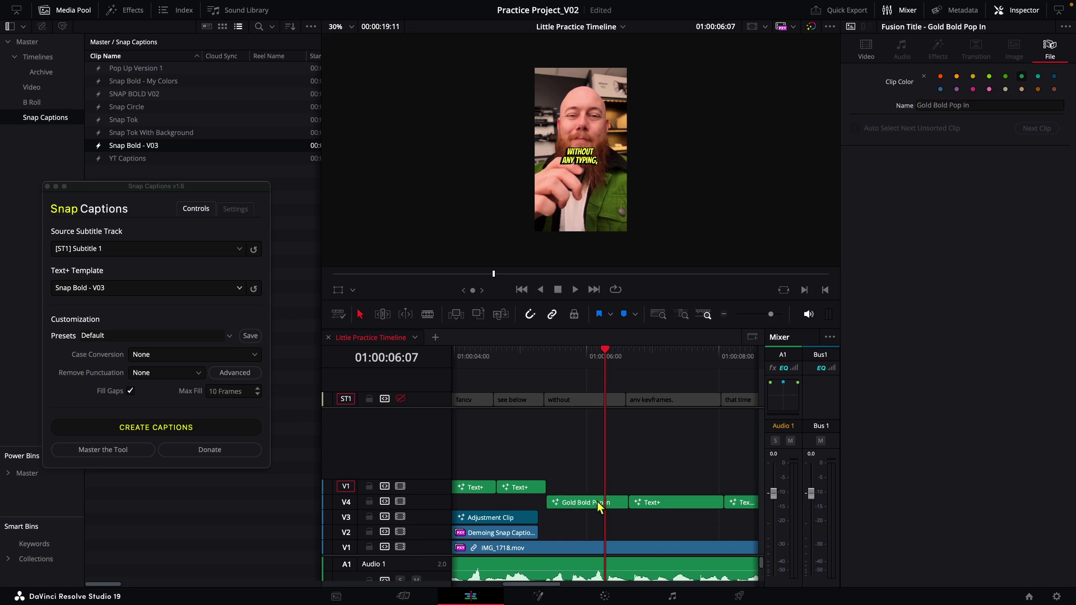
pyautogui.moveTo(598, 506); pyautogui.dragTo(186, 221)
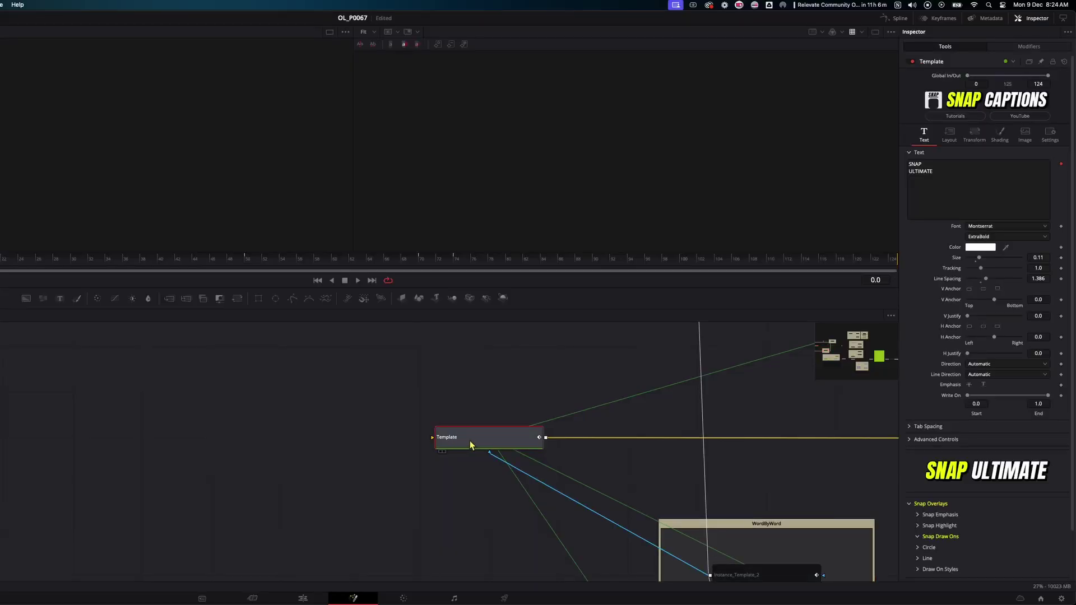
# Step: Show the Template node's output in the Fusion viewer and zoom the node graph
pyautogui.press('1')
pyautogui.scroll(-5, 530, 446)
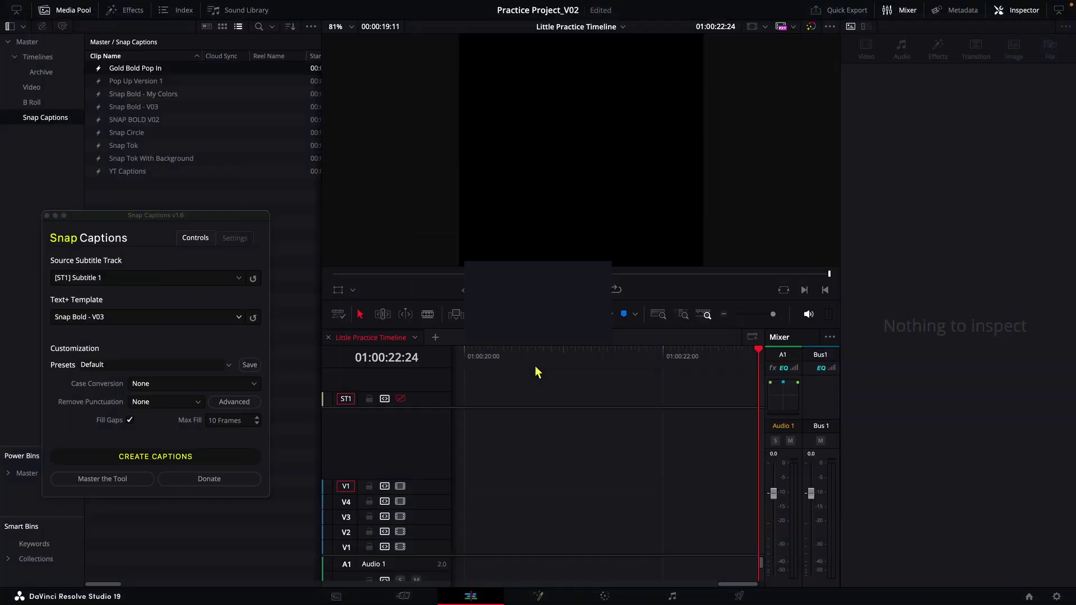
# Step: Place the Gold Bold Pop In title on V4 in the empty stretch after the clips
pyautogui.click(529, 366)
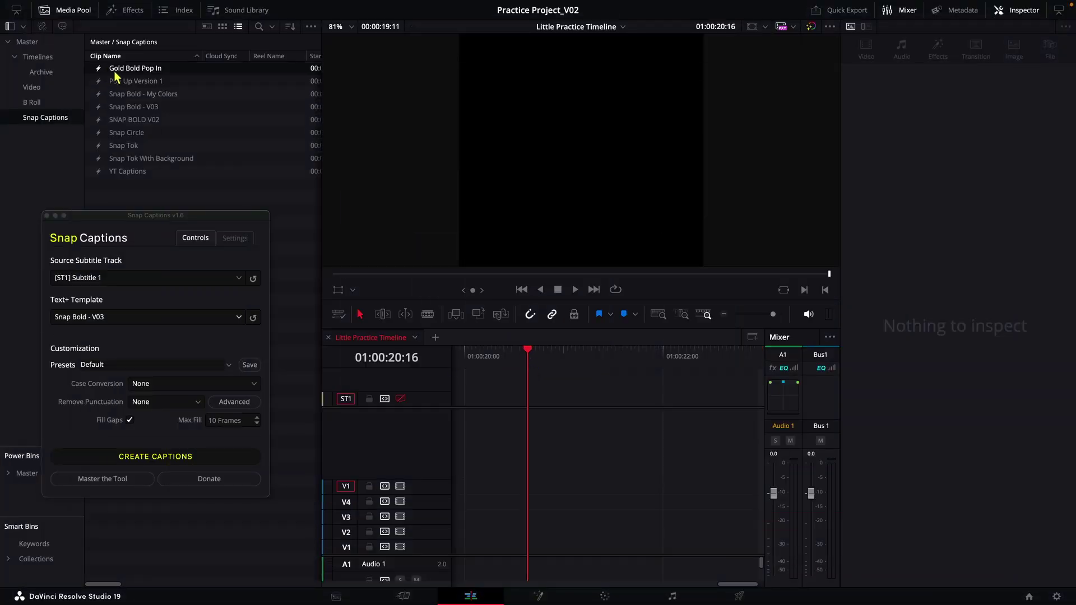
pyautogui.moveTo(115, 68); pyautogui.dragTo(534, 502)
pyautogui.click(535, 502)
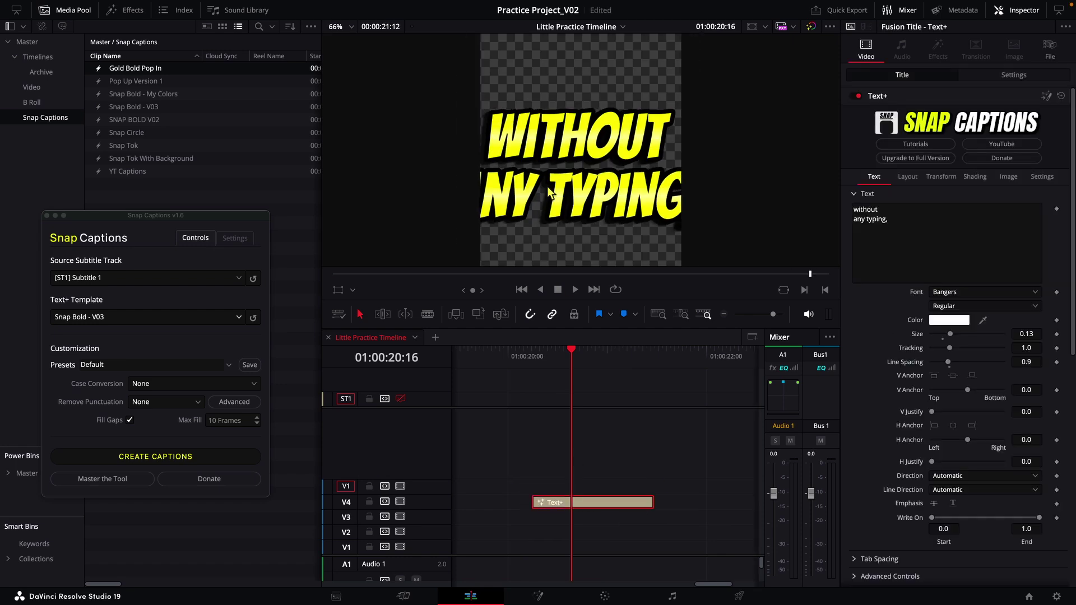
# Step: Set the caption's letter tracking to 1.039 and return the playhead to 01:00:20:06
pyautogui.scroll(-4, 547, 186)
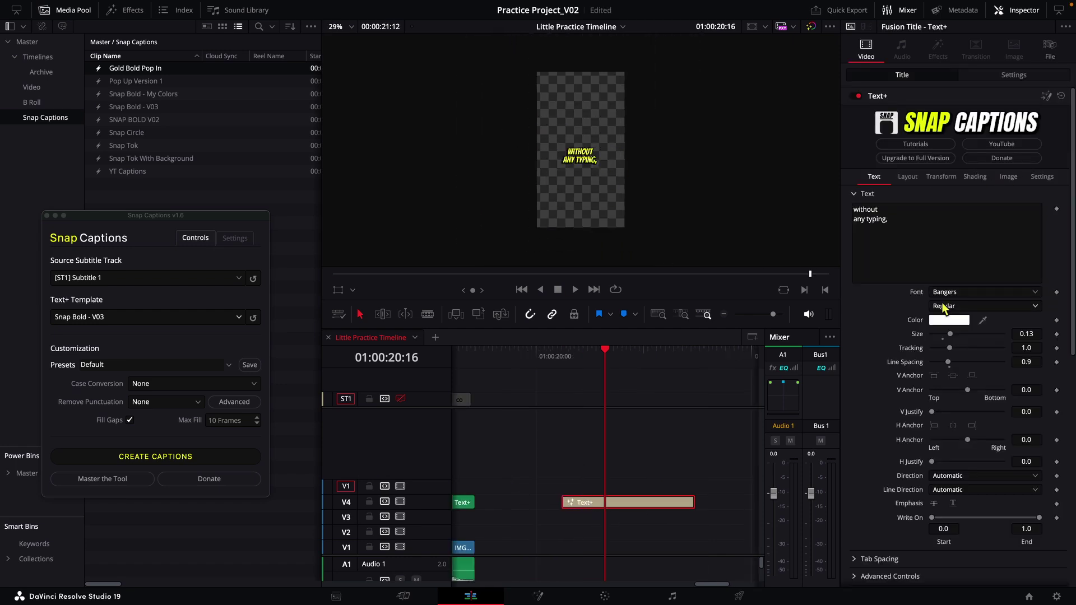
pyautogui.scroll(2, 640, 483)
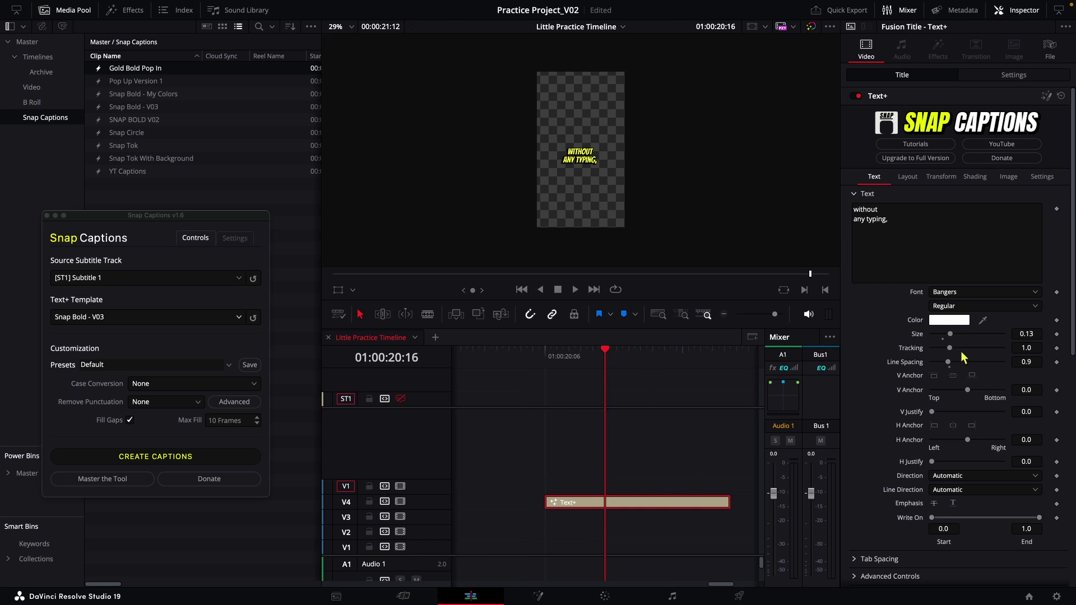
pyautogui.moveTo(951, 351)
pyautogui.mouseDown()
pyautogui.moveTo(961, 353)
pyautogui.moveTo(944, 348)
pyautogui.mouseUp()
pyautogui.scroll(4, 573, 162)
pyautogui.scroll(2, 574, 163)
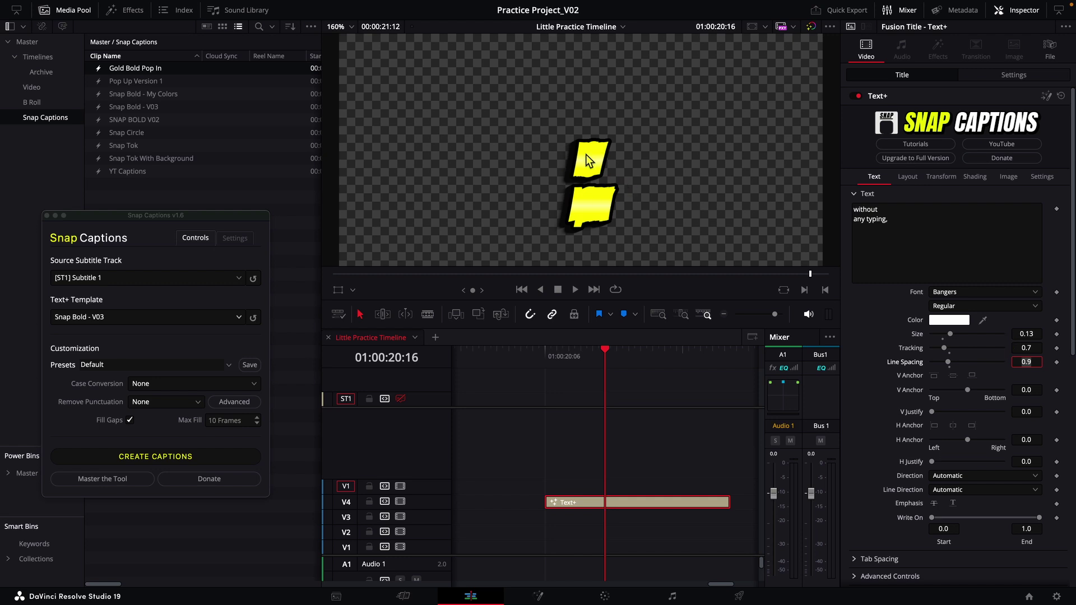
pyautogui.hotkey('ctrl', 'z')
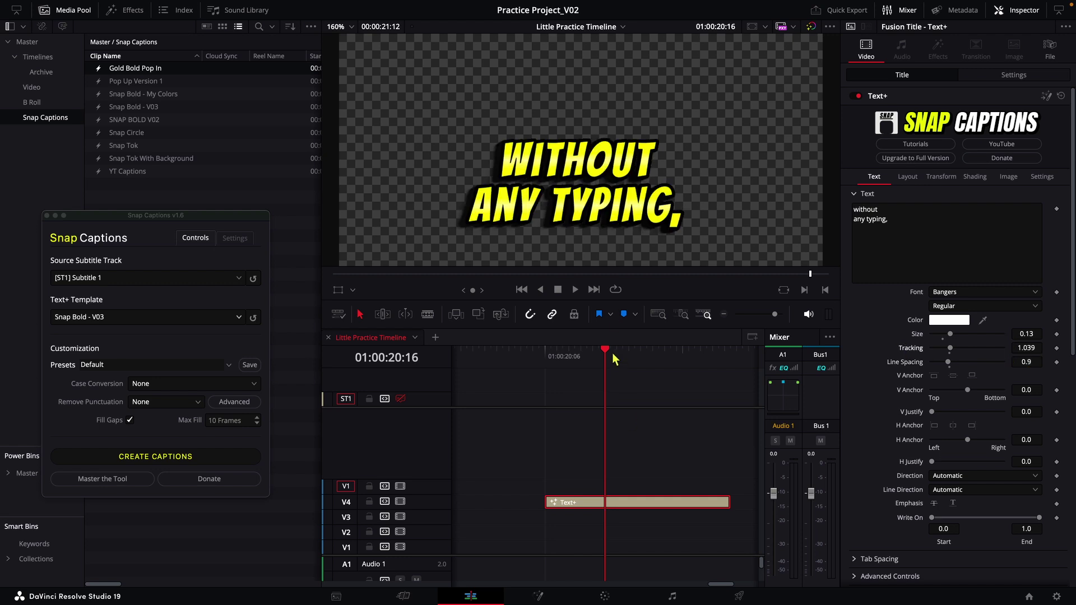
pyautogui.moveTo(614, 359); pyautogui.dragTo(545, 362)
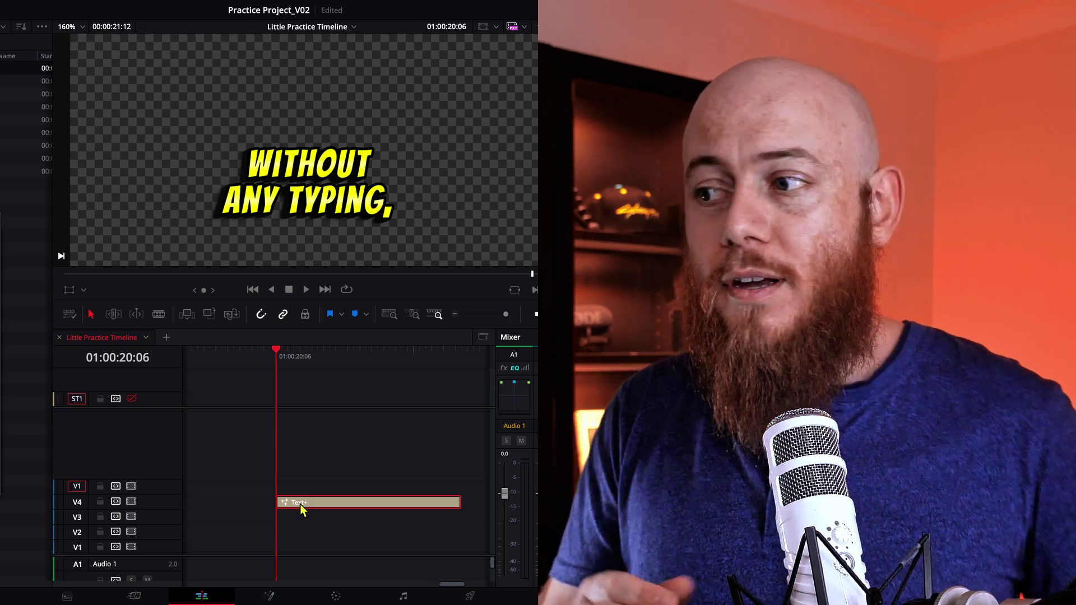
# Step: Extend the caption clip's start earlier, play back its animation, and save the project
pyautogui.hscroll(-3, 267, 503)
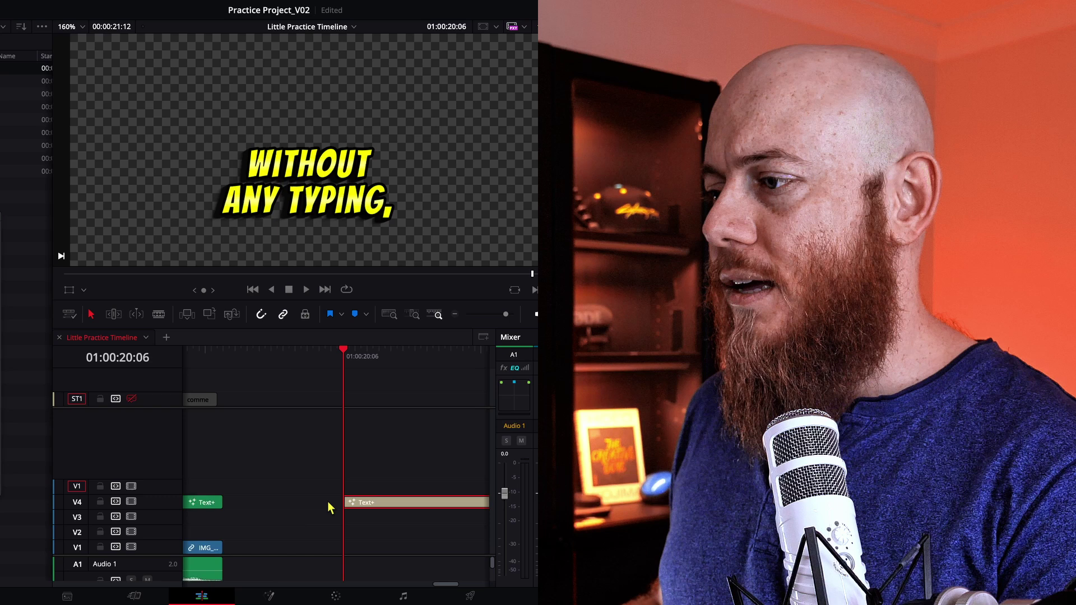
pyautogui.moveTo(319, 498); pyautogui.dragTo(283, 500)
pyautogui.press('space')
pyautogui.click(283, 353)
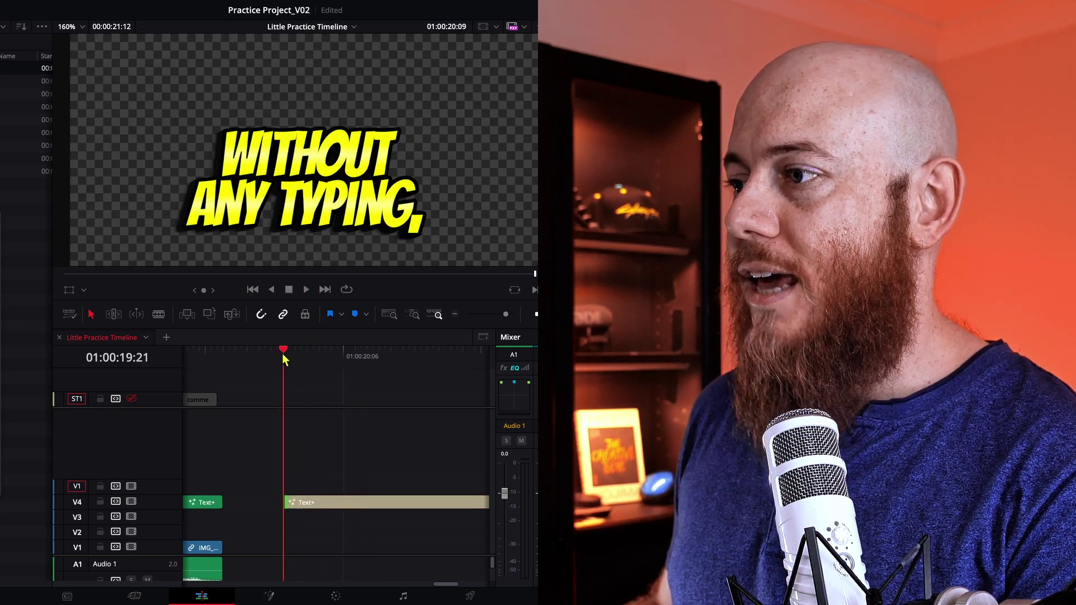
pyautogui.press('space')
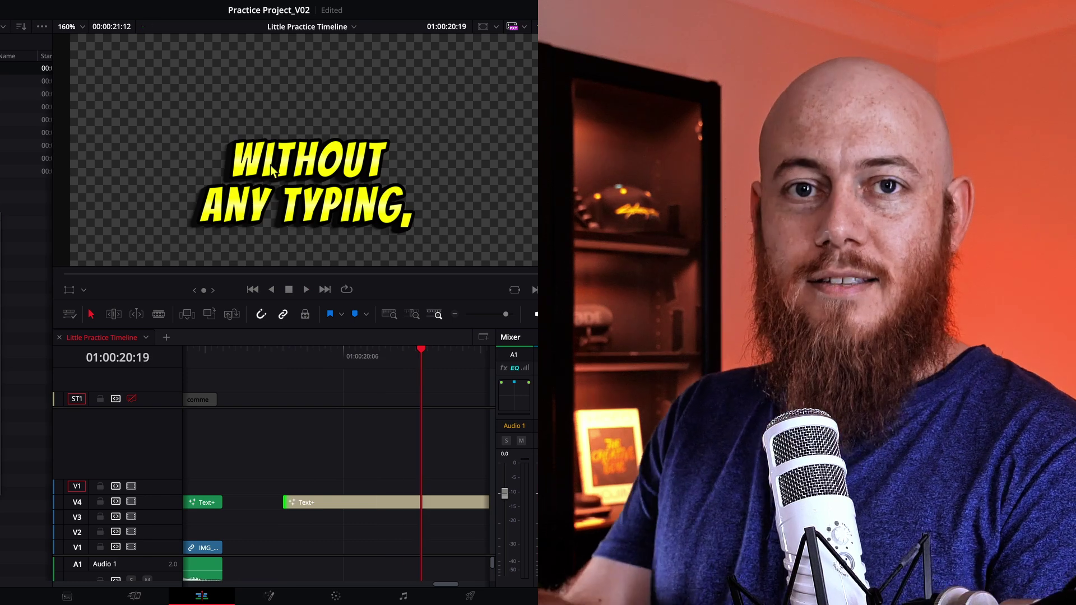
pyautogui.hotkey('ctrl', 's')
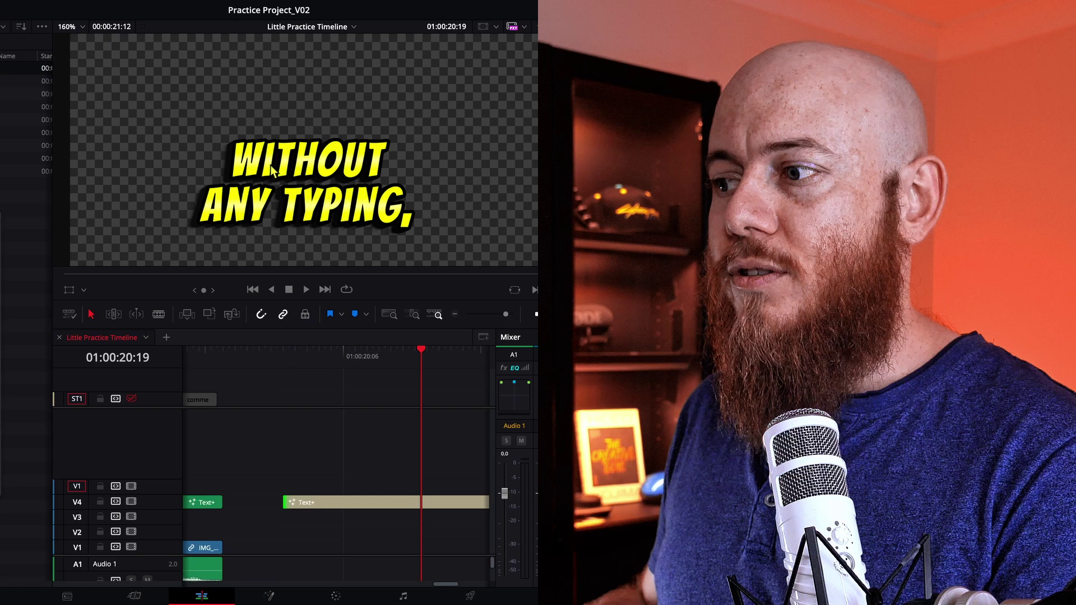
# Step: Trim the V4 Text+ clip's edges so it begins at 01:00:20:06
pyautogui.hotkey('ctrl', 'z')
pyautogui.moveTo(342, 501); pyautogui.dragTo(431, 498)
pyautogui.hscroll(3, 376, 499)
pyautogui.moveTo(249, 500); pyautogui.dragTo(238, 502)
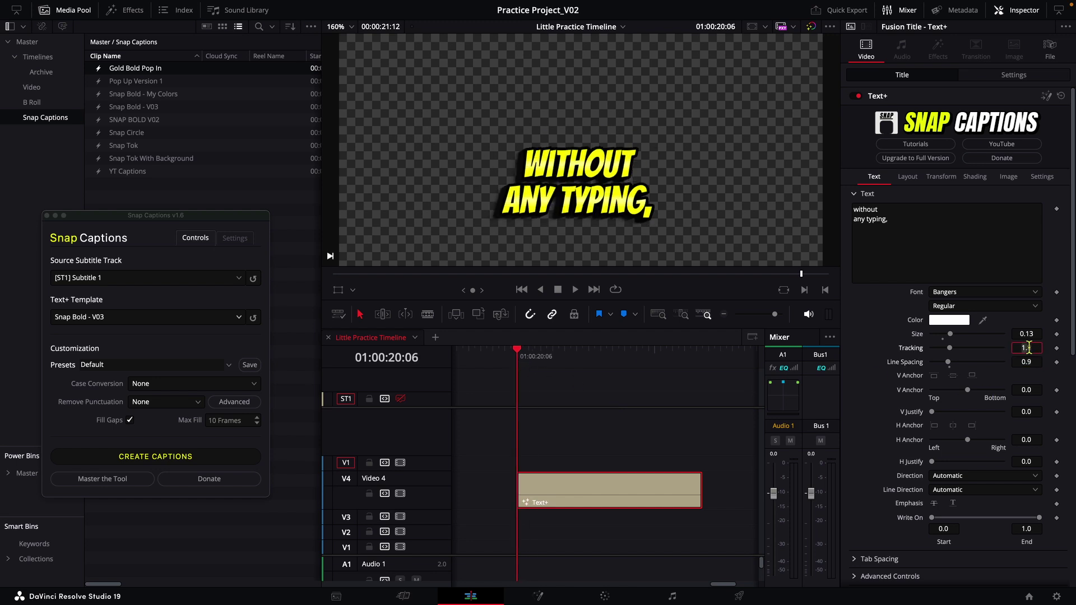
# Step: Keyframe Tracking at 0.7 on the first frame, wider a few frames later, then 1.0, and play it back
pyautogui.press('Tab')
pyautogui.click(604, 427)
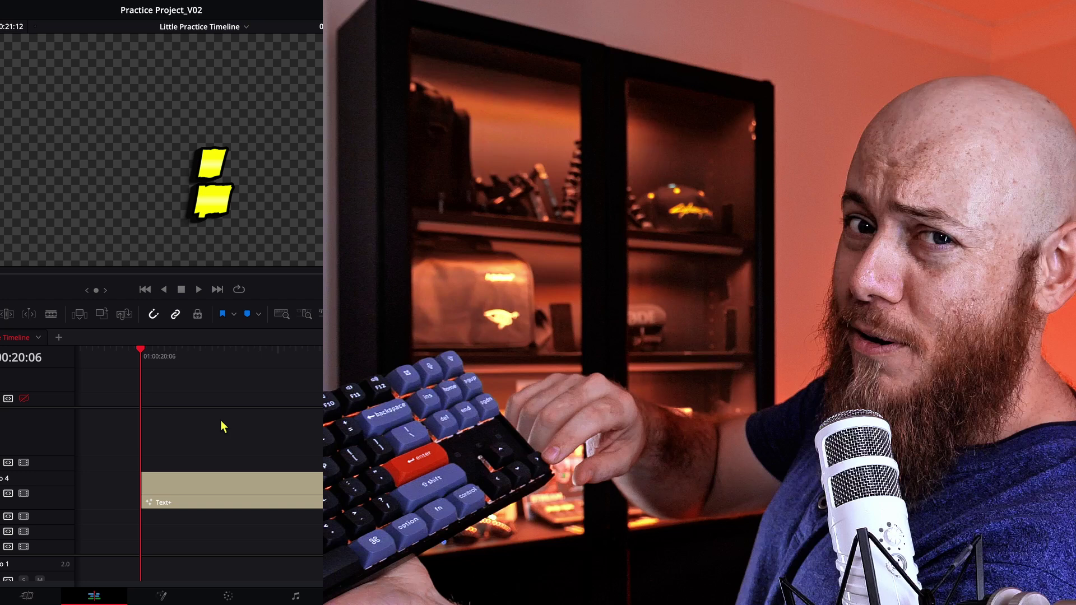
pyautogui.press('Right')
pyautogui.press('Right')
pyautogui.press('Right')
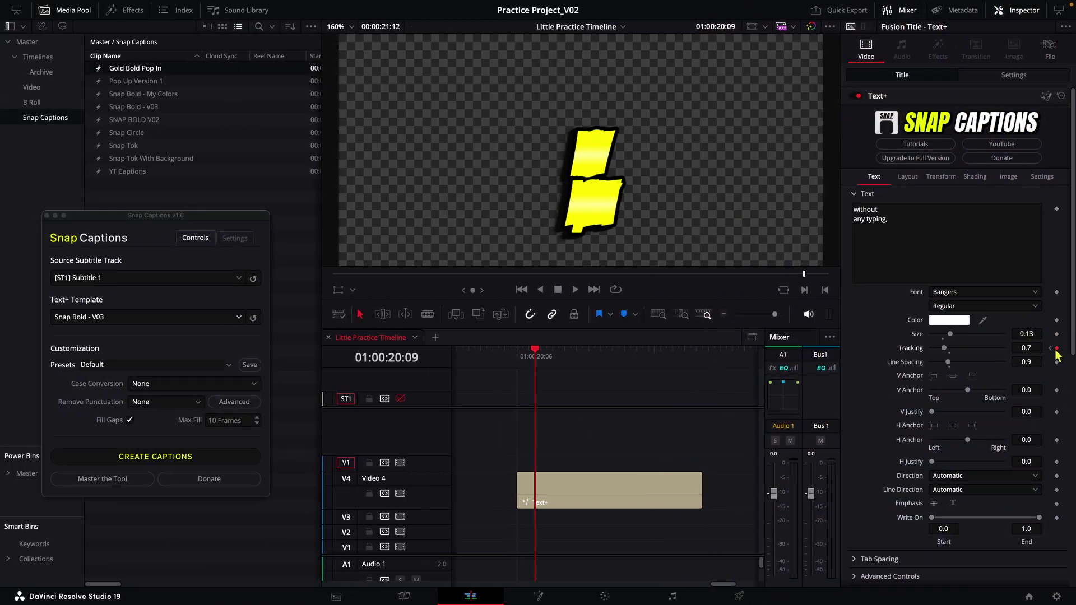
pyautogui.press('Tab')
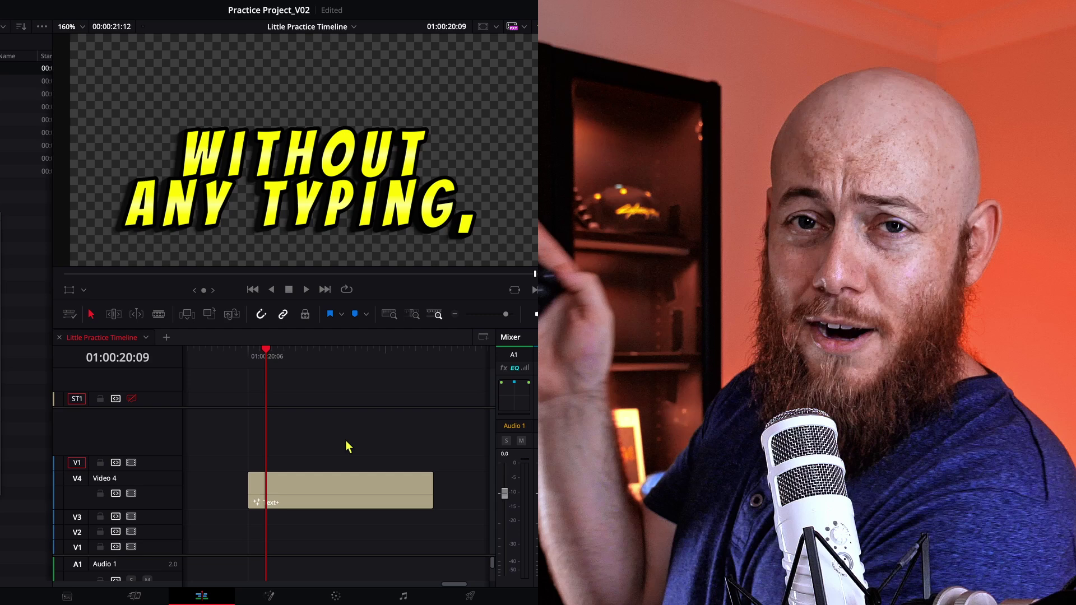
pyautogui.press('Right')
pyautogui.press('Right')
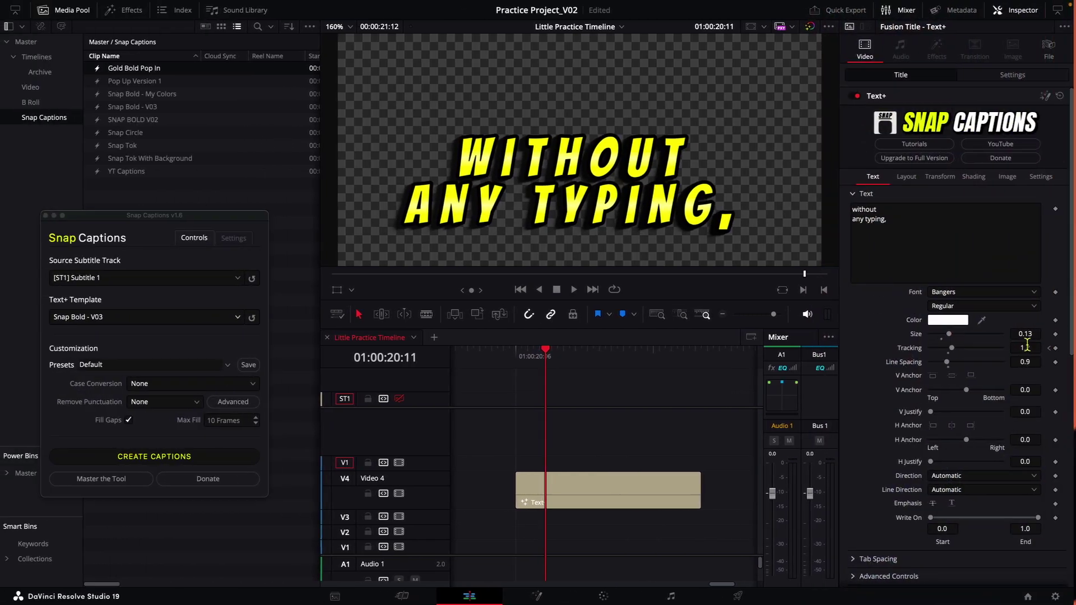
pyautogui.write('1')
pyautogui.press('Tab')
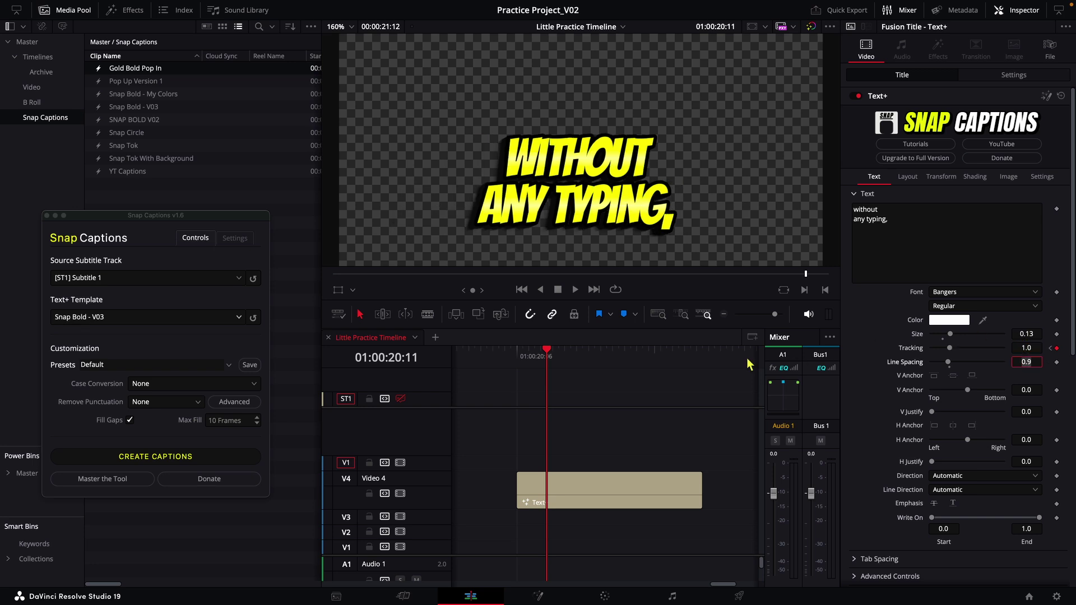
pyautogui.press('space')
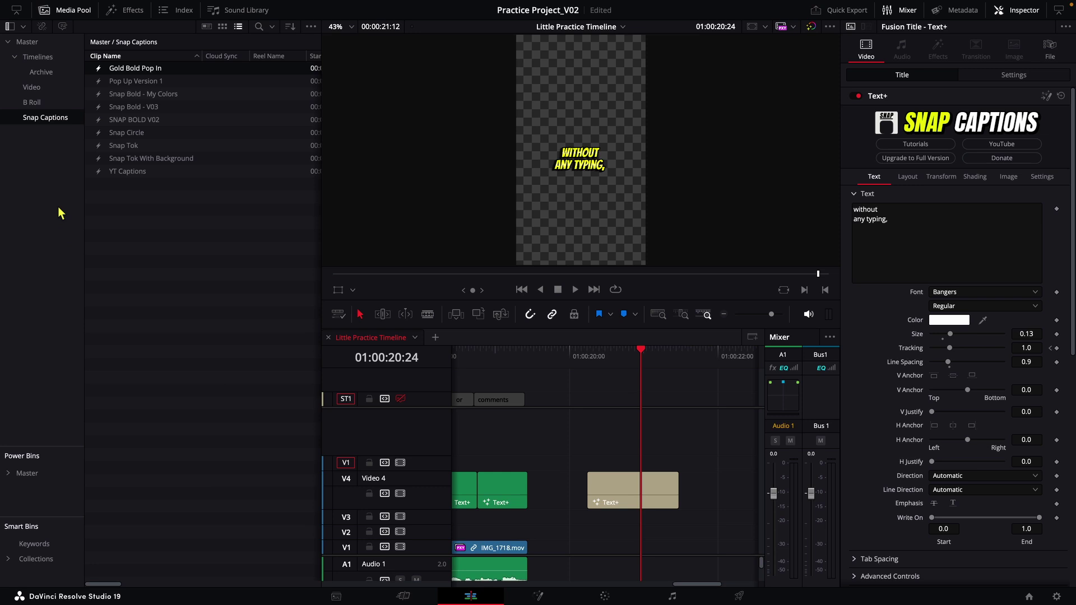
# Step: Search the Effects titles for 'text' and drop a Text+ title onto V4 after the caption clip
pyautogui.click(128, 11)
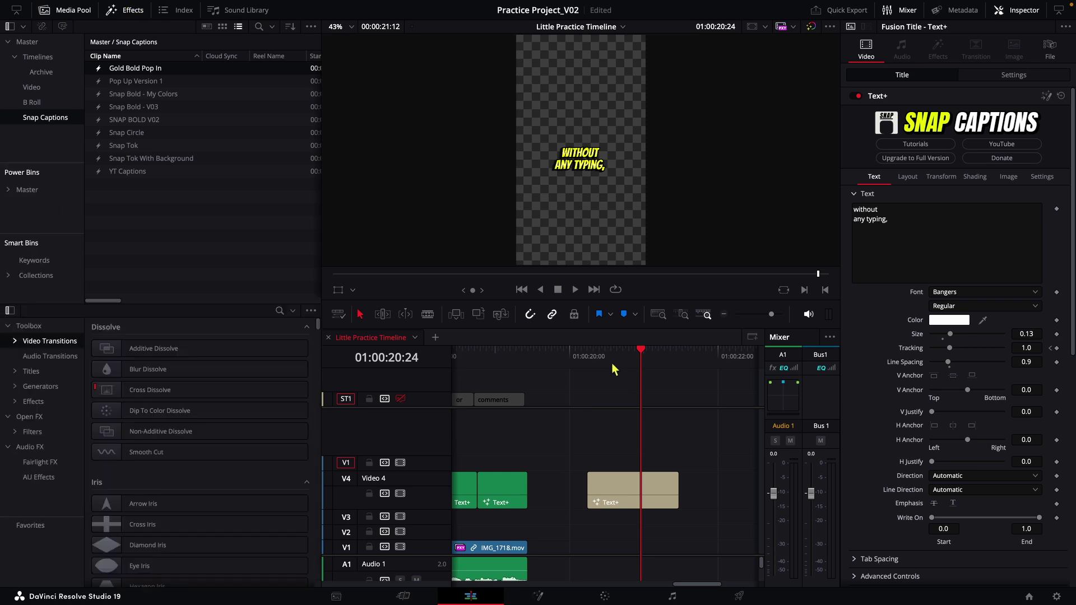
pyautogui.click(612, 495)
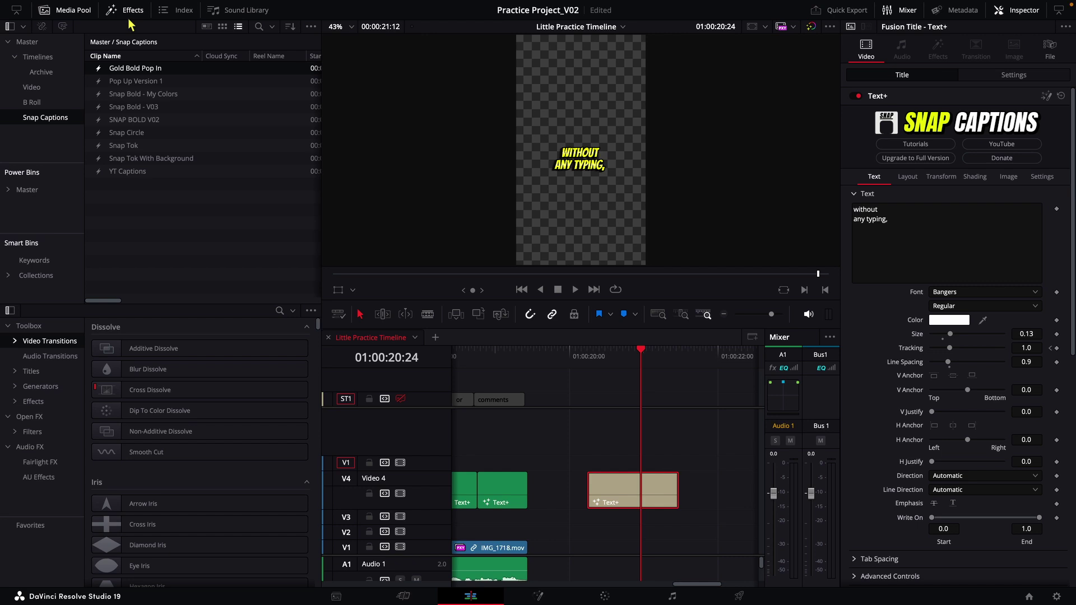
pyautogui.click(279, 312)
pyautogui.write('text')
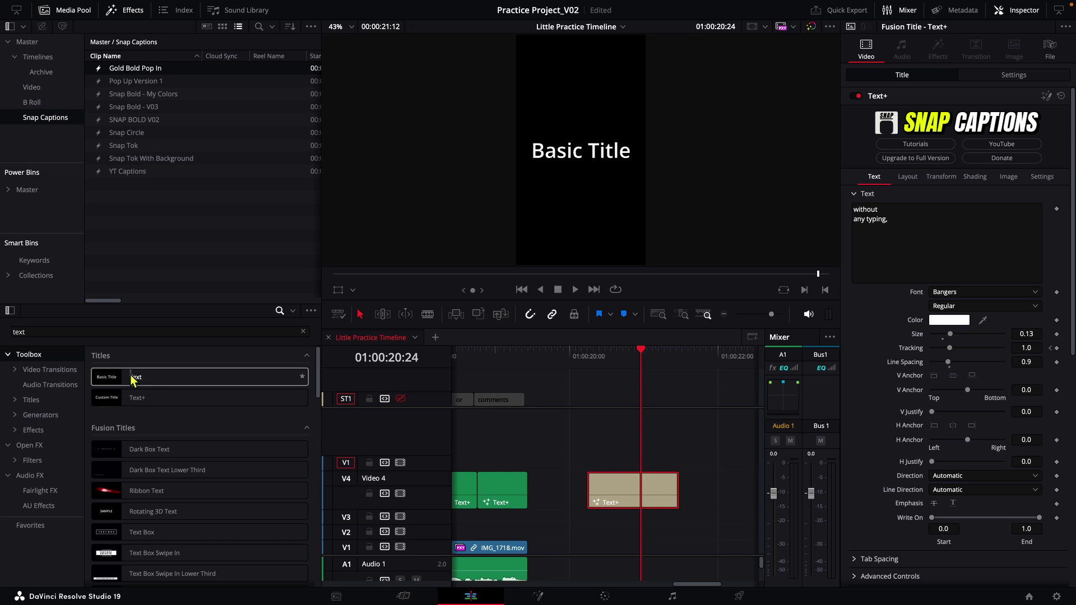
pyautogui.moveTo(114, 402); pyautogui.dragTo(642, 485)
pyautogui.click(656, 360)
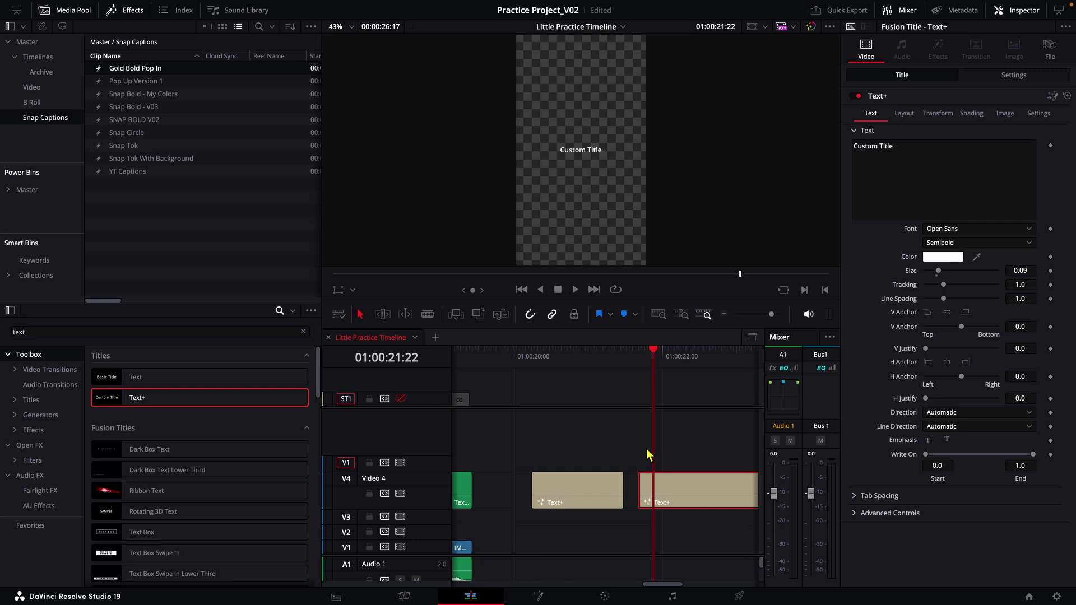
# Step: Park the playhead on the first caption and select the original caption clip
pyautogui.hscroll(3, 593, 483)
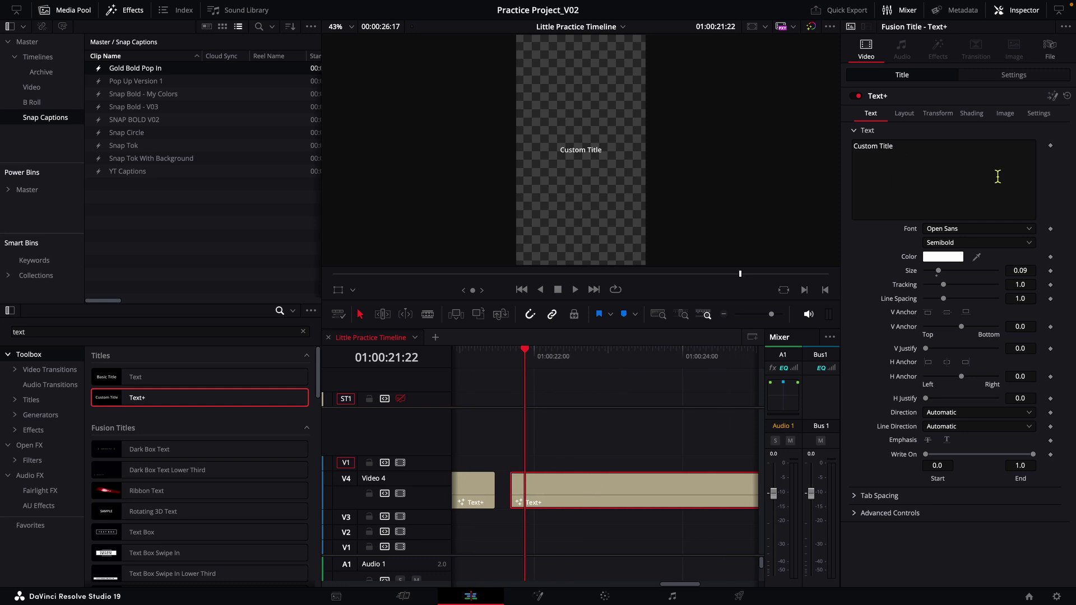
pyautogui.hscroll(-2, 606, 424)
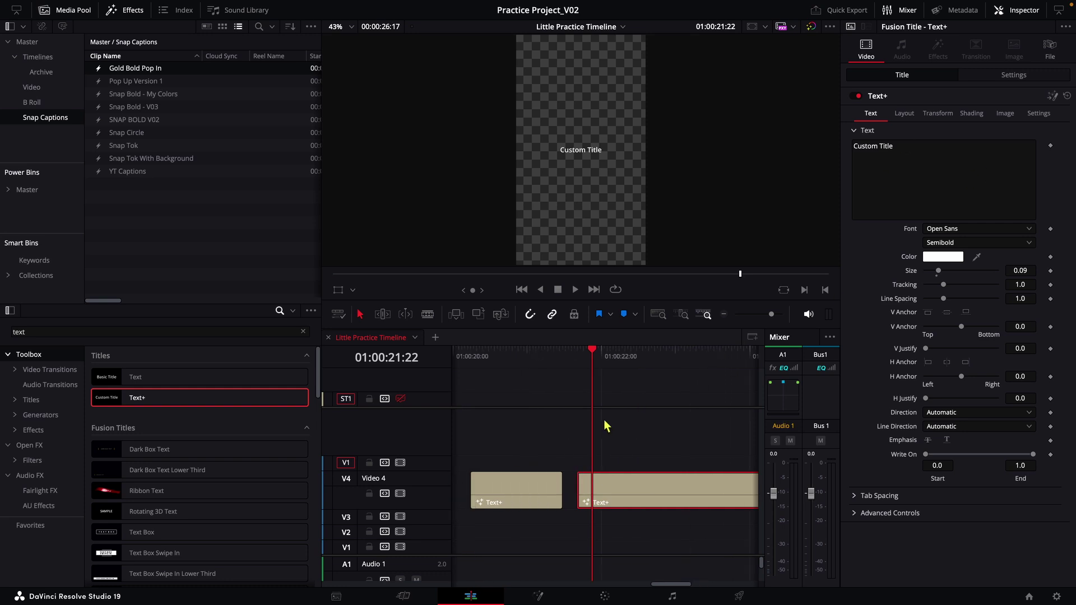
pyautogui.click(499, 362)
pyautogui.click(501, 484)
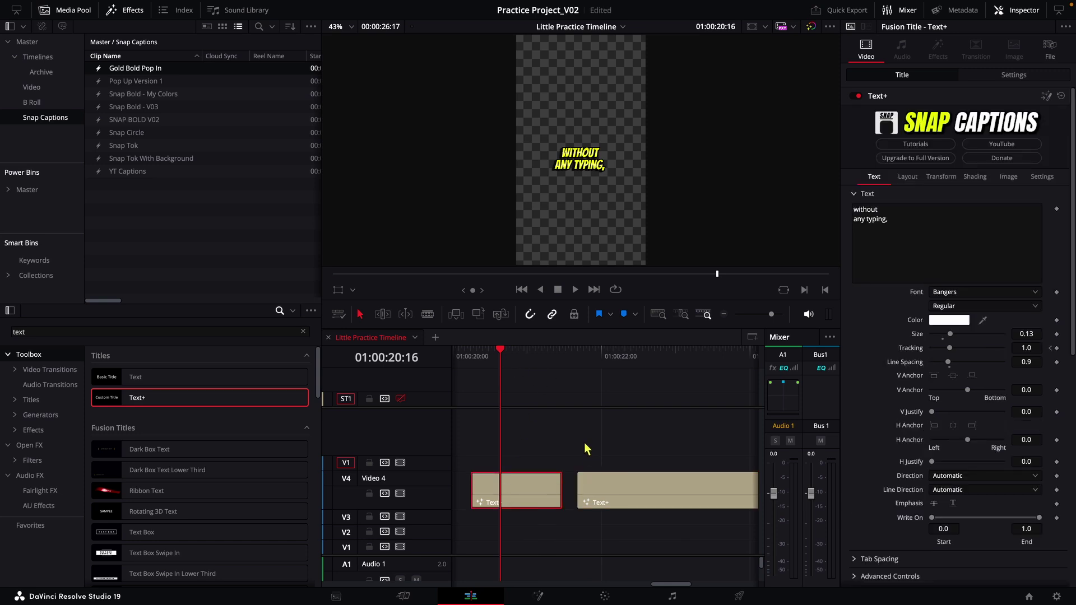
# Step: Delete the extra Text+ clip and try adjusting the caption's layout size and rotation
pyautogui.click(643, 496)
pyautogui.press('Delete')
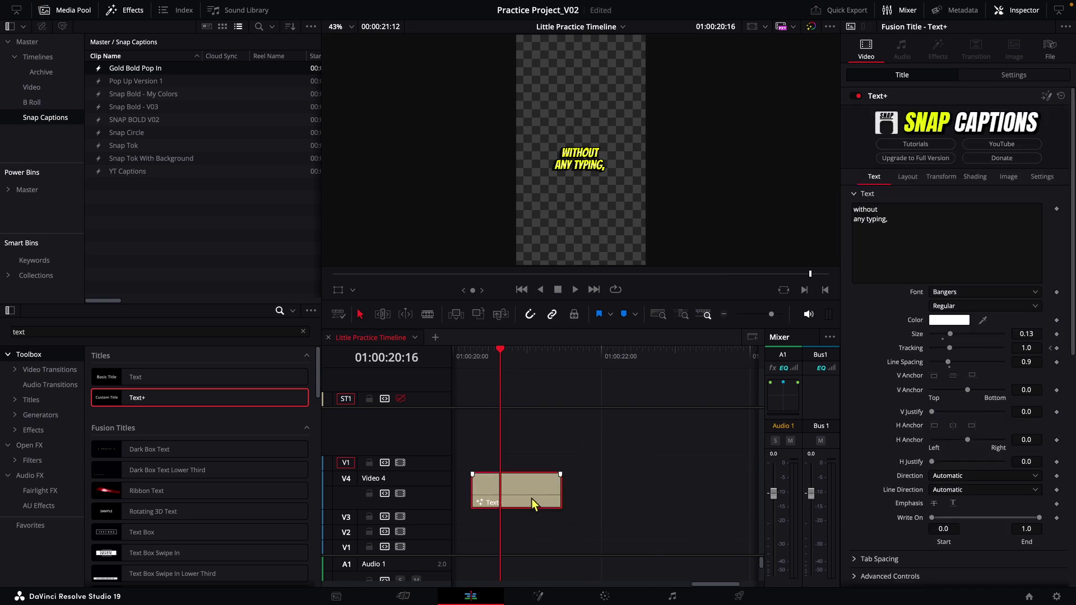
pyautogui.click(908, 178)
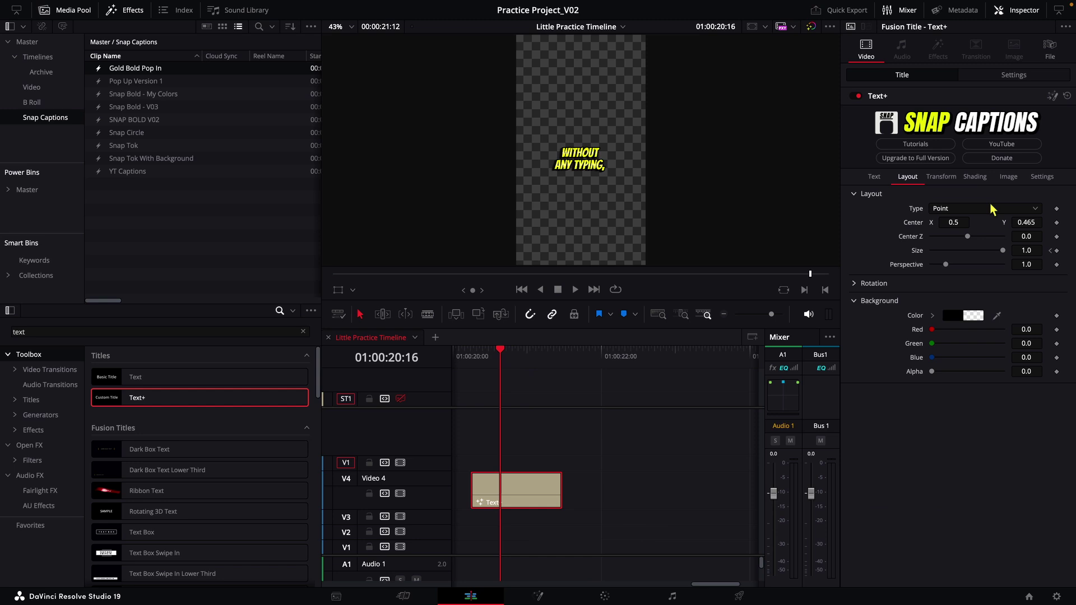
pyautogui.moveTo(1027, 218); pyautogui.dragTo(992, 254)
pyautogui.click(856, 284)
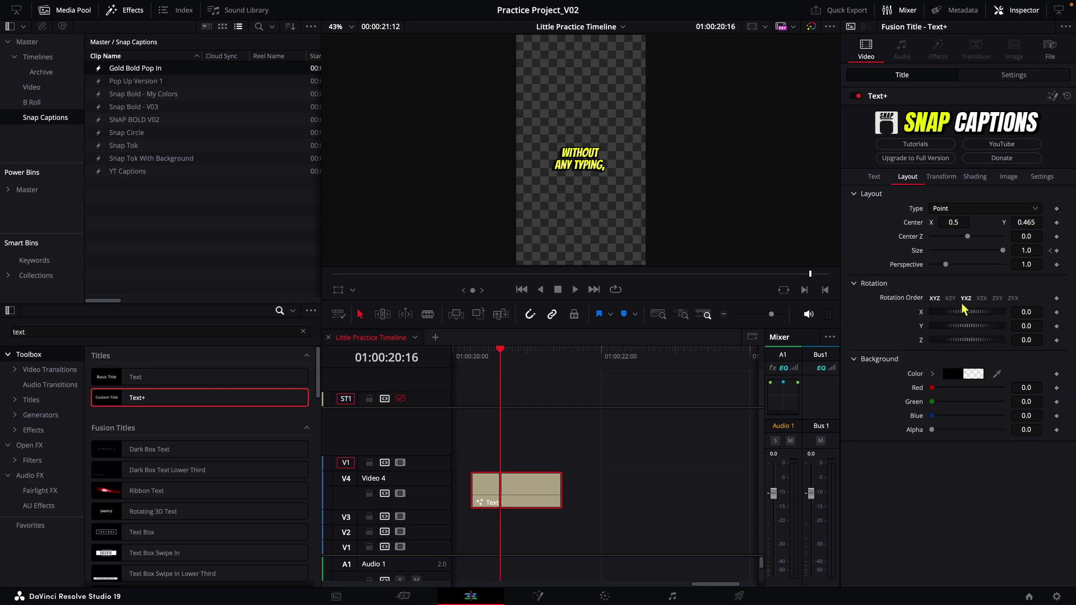
pyautogui.moveTo(958, 314); pyautogui.dragTo(972, 312)
# Step: Set the caption characters' Y rotation to -23.5 in the per-character Transform settings
pyautogui.click(941, 177)
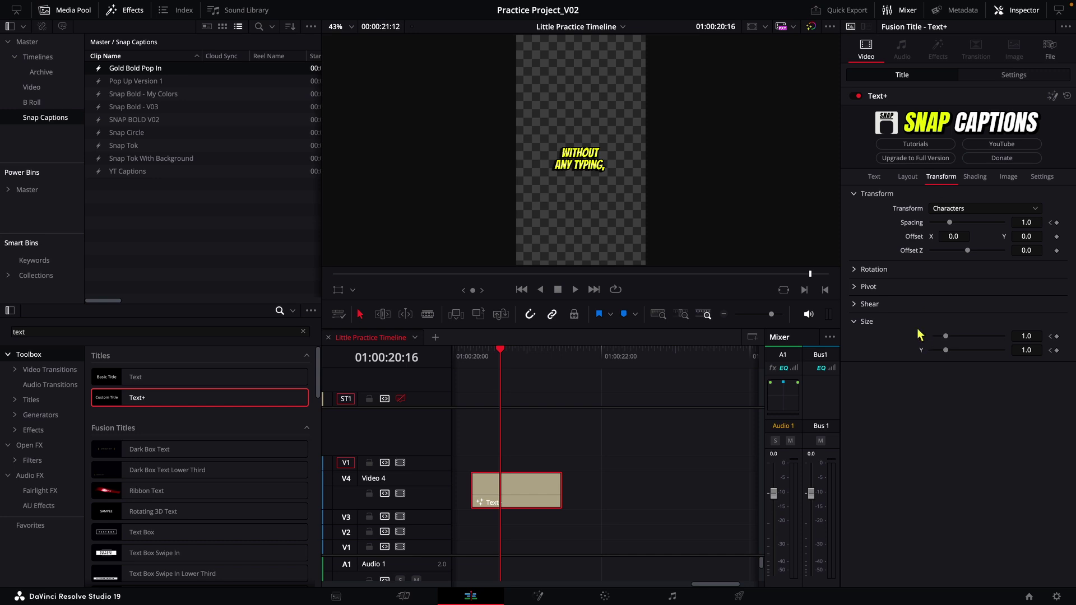
pyautogui.click(854, 269)
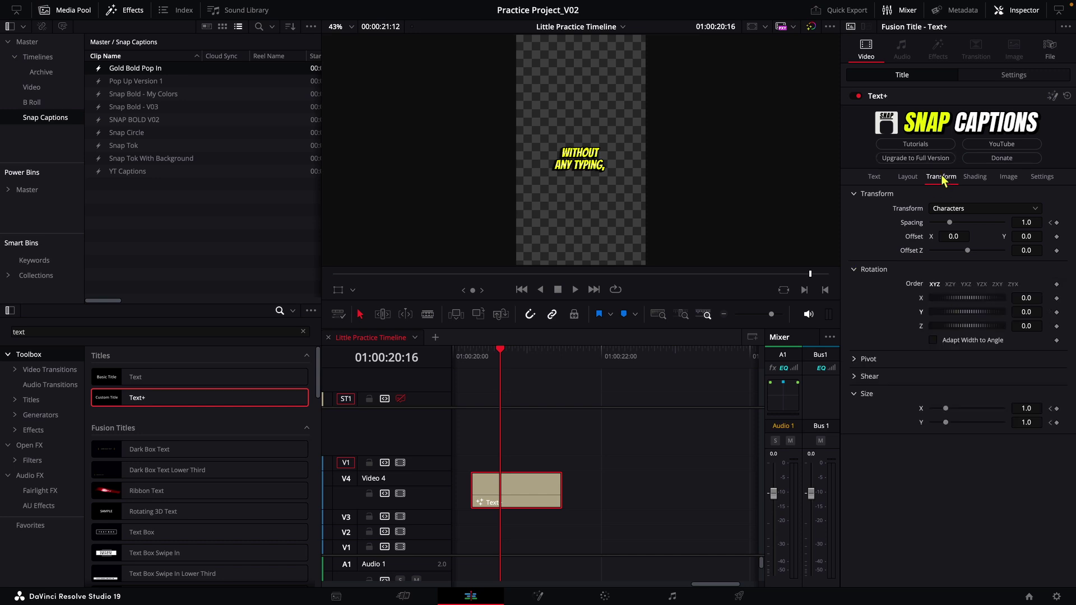
pyautogui.moveTo(949, 312)
pyautogui.mouseDown()
pyautogui.moveTo(929, 308)
pyautogui.moveTo(972, 315)
pyautogui.moveTo(946, 312)
pyautogui.mouseUp()
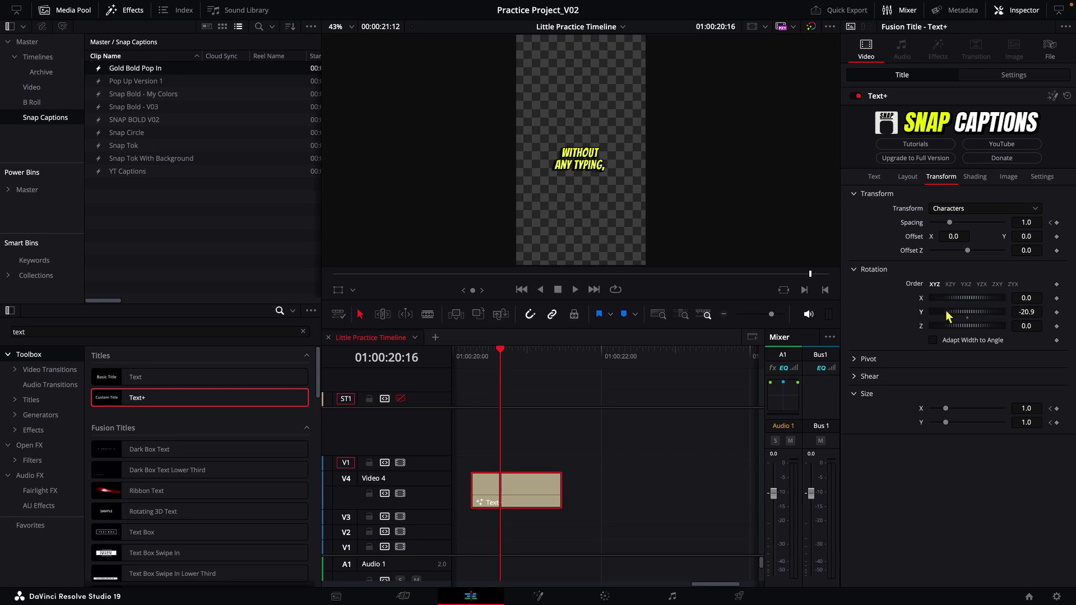
# Step: Inspect the caption's White Background shading, then add a Comic Title to V4 and preview its SAMPLE text
pyautogui.click(978, 177)
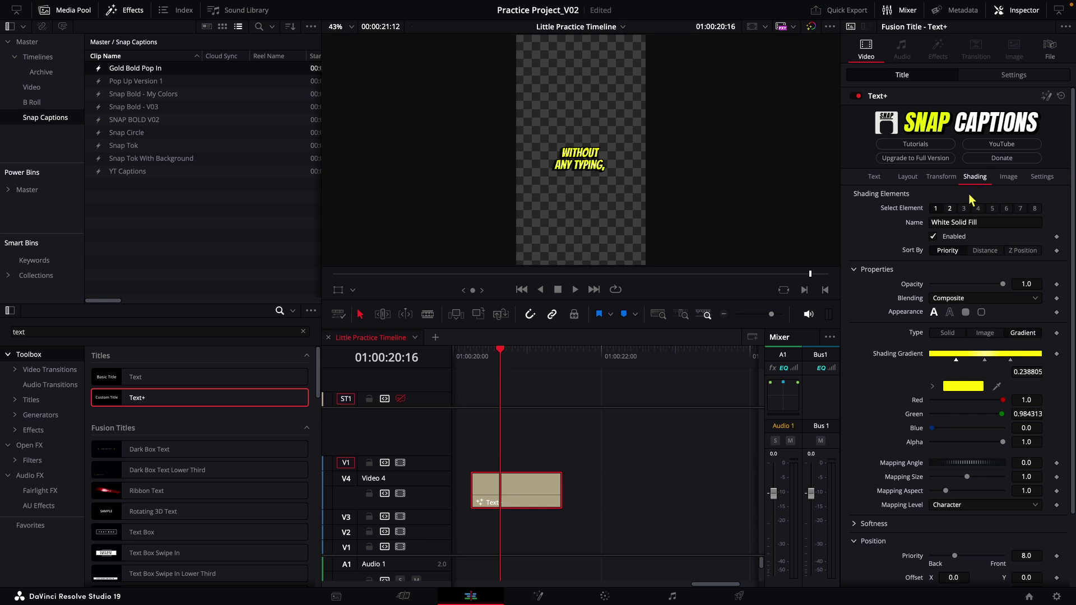
pyautogui.click(948, 209)
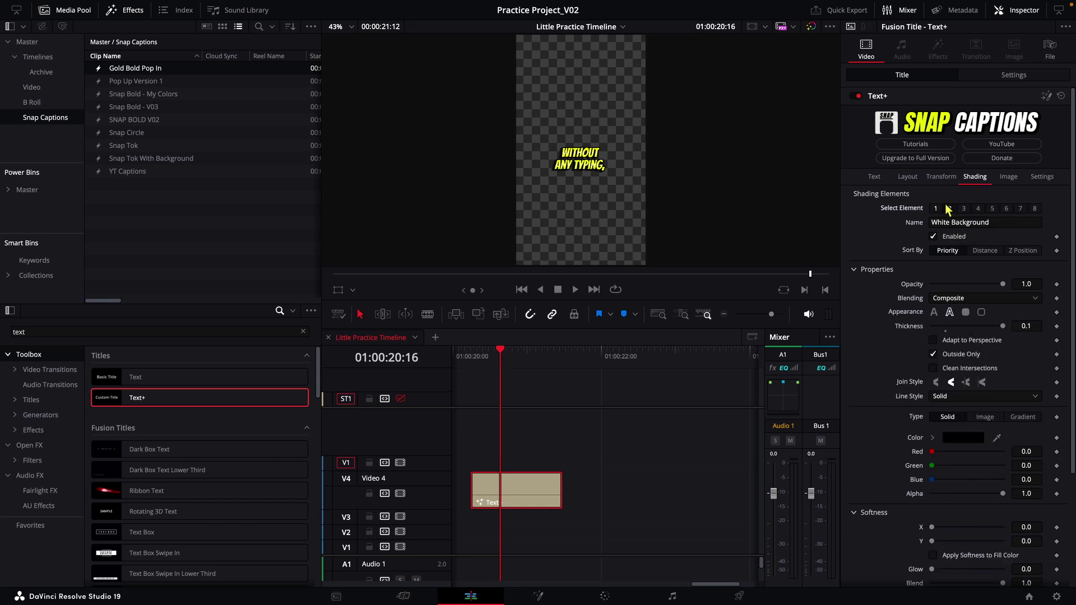
pyautogui.click(303, 331)
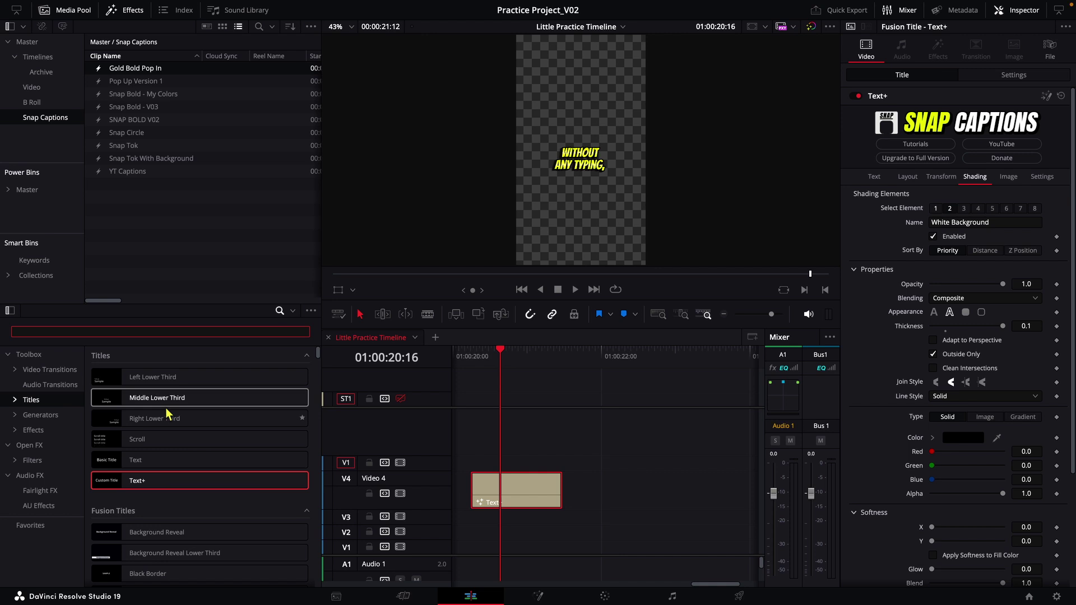
pyautogui.scroll(-10, 175, 410)
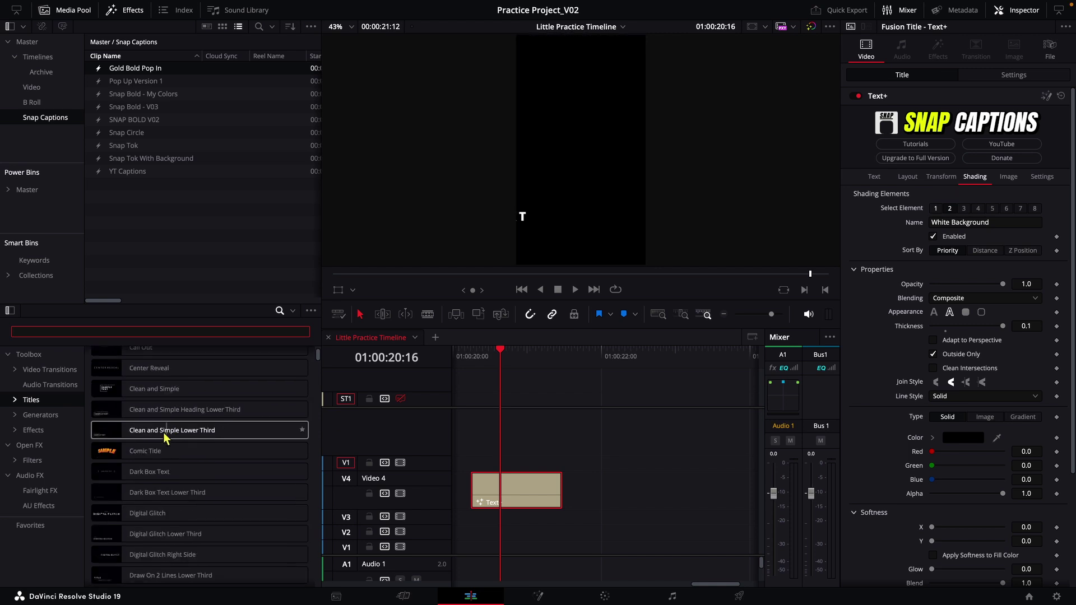
pyautogui.moveTo(111, 455); pyautogui.dragTo(631, 494)
pyautogui.press('Down')
pyautogui.press('space')
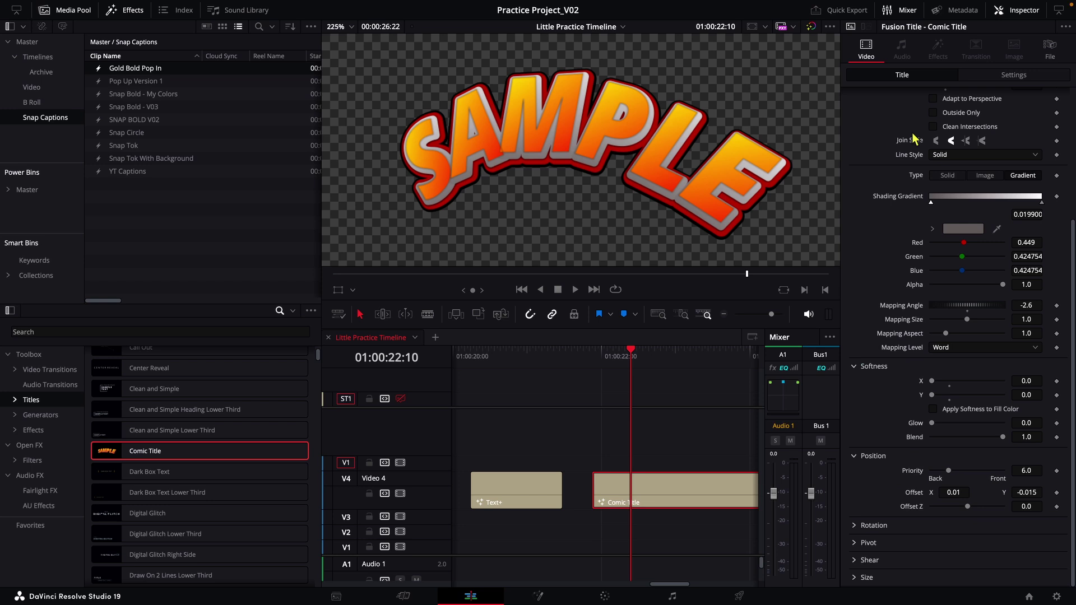
pyautogui.scroll(4, 915, 139)
# Step: Toggle the Comic Title's Grad Fill, Shadow Line and Depth shading elements off and on to compare
pyautogui.click(935, 147)
pyautogui.click(933, 173)
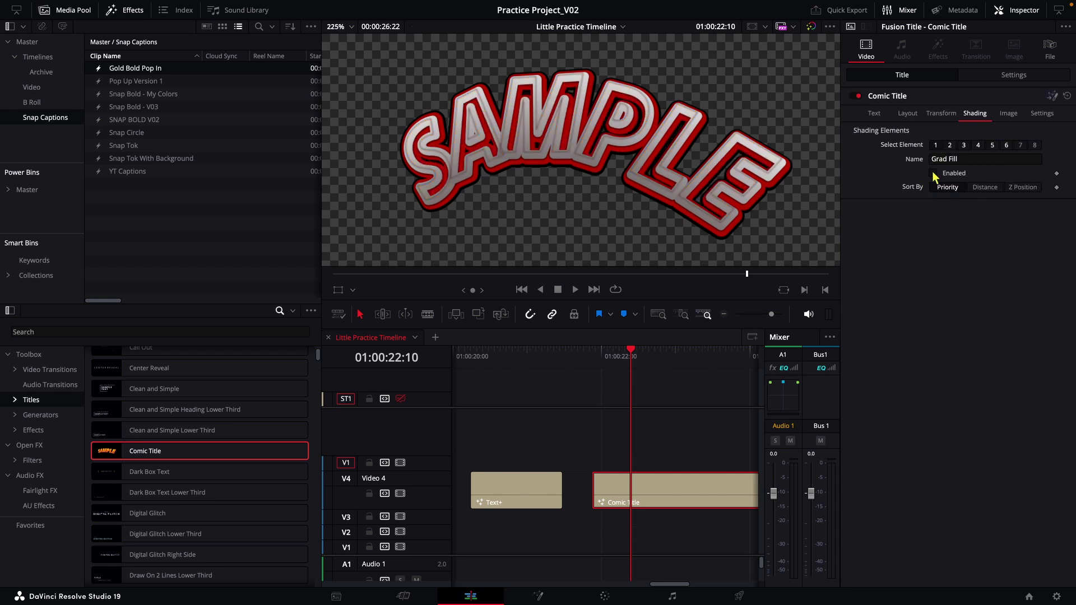
pyautogui.click(933, 173)
pyautogui.click(949, 147)
pyautogui.click(933, 173)
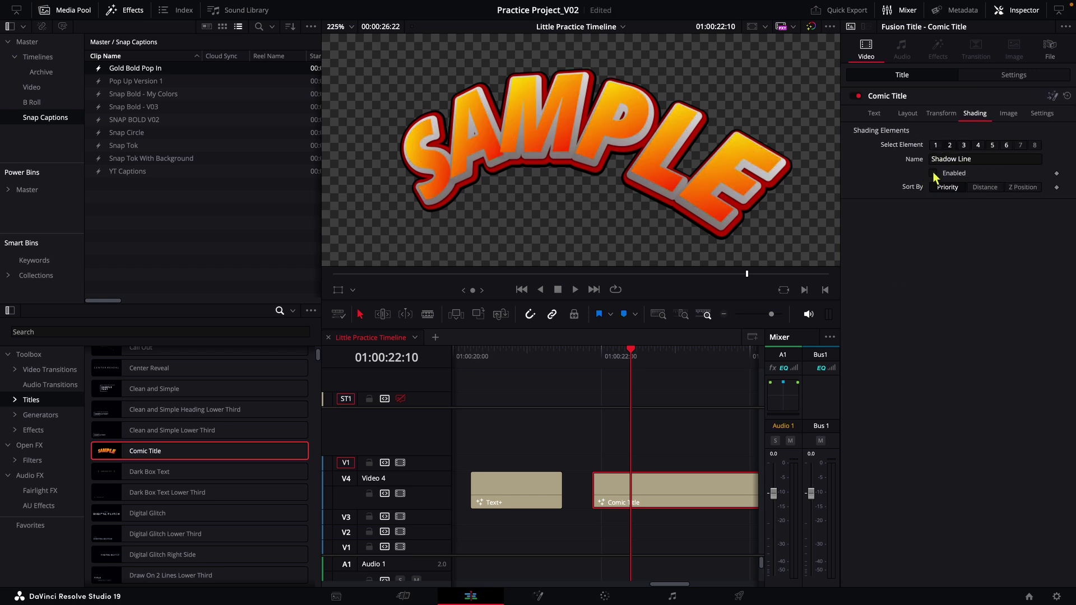
pyautogui.click(934, 173)
pyautogui.click(963, 145)
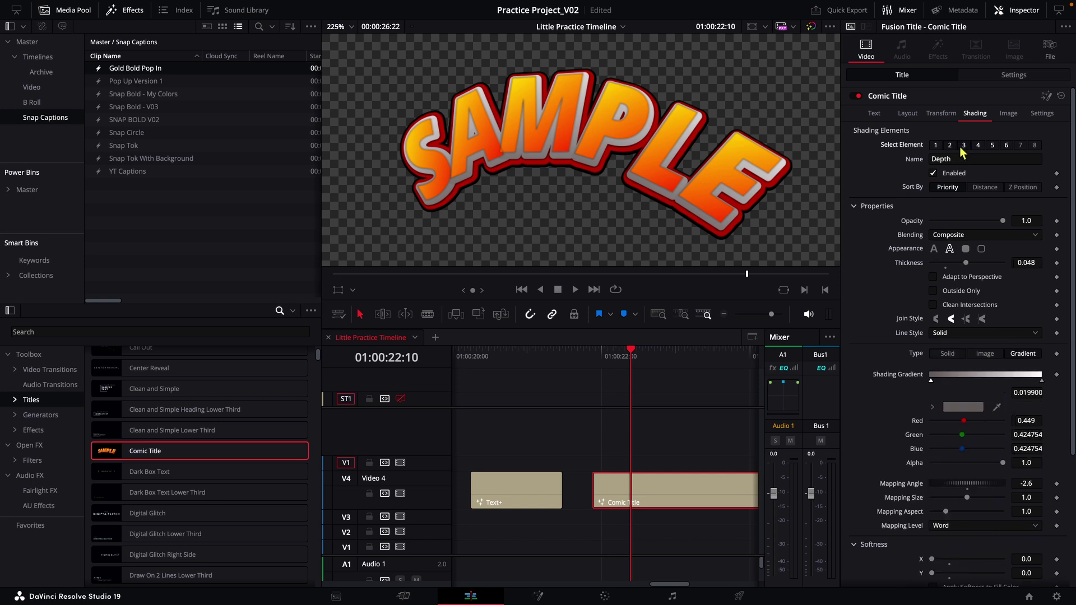
pyautogui.click(933, 173)
# Step: Re-enable the Comic Title's Depth element and select the customised caption clip
pyautogui.click(934, 173)
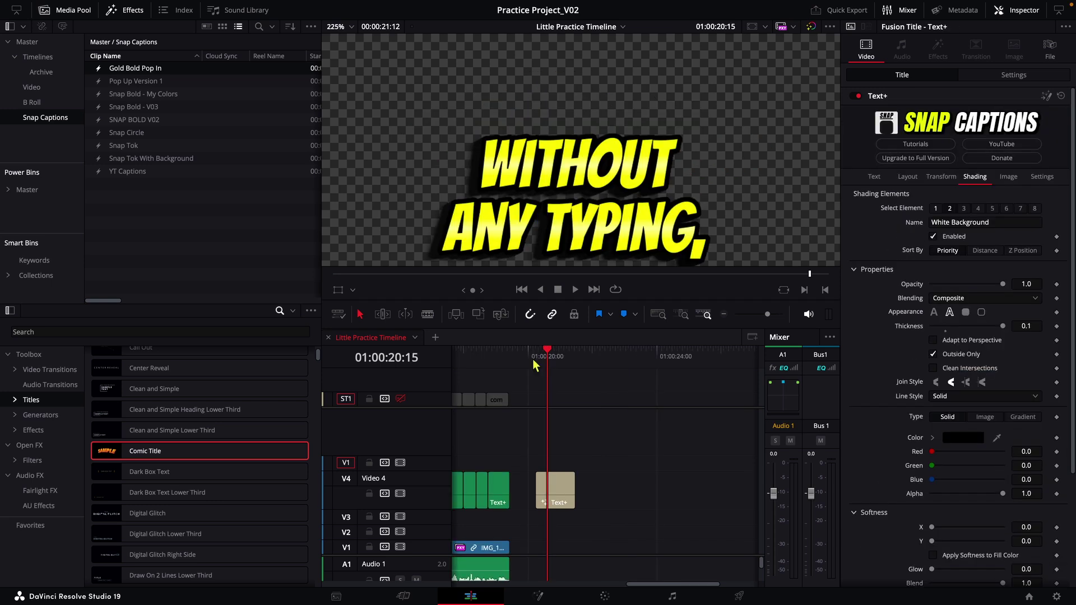
pyautogui.click(536, 358)
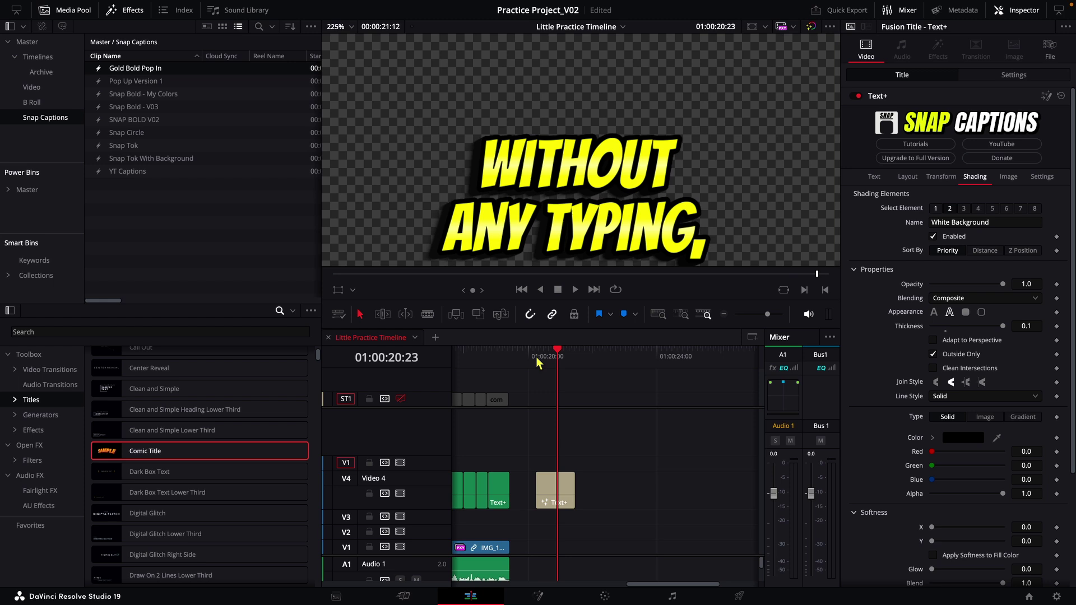
pyautogui.click(557, 483)
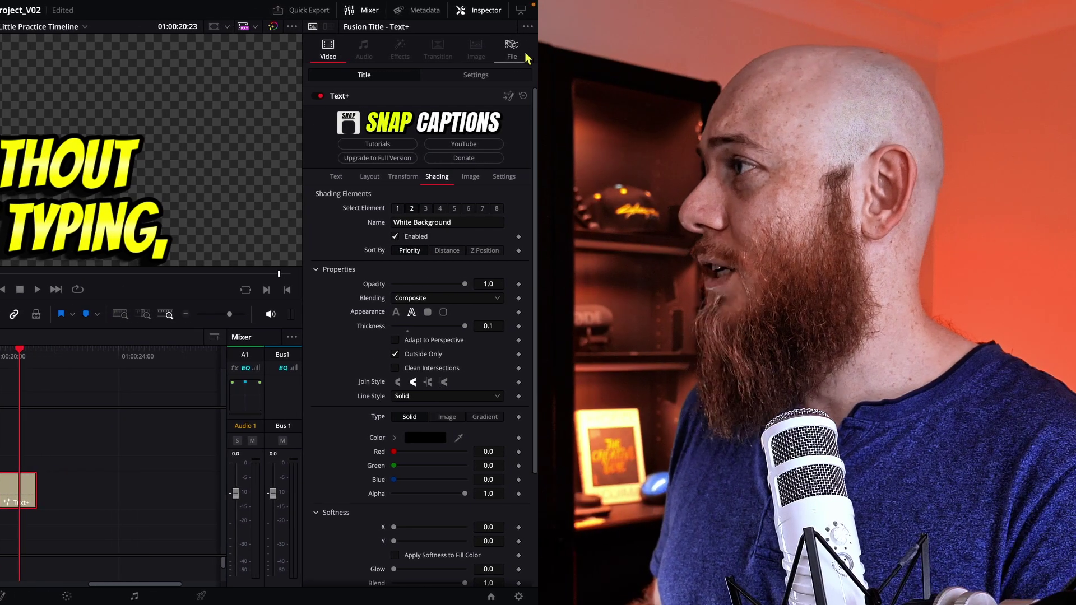
# Step: Rename the caption clip 'Janky expanding text' and drag it into the Snap Captions bin
pyautogui.click(1049, 50)
pyautogui.click(392, 105)
pyautogui.write('Janky')
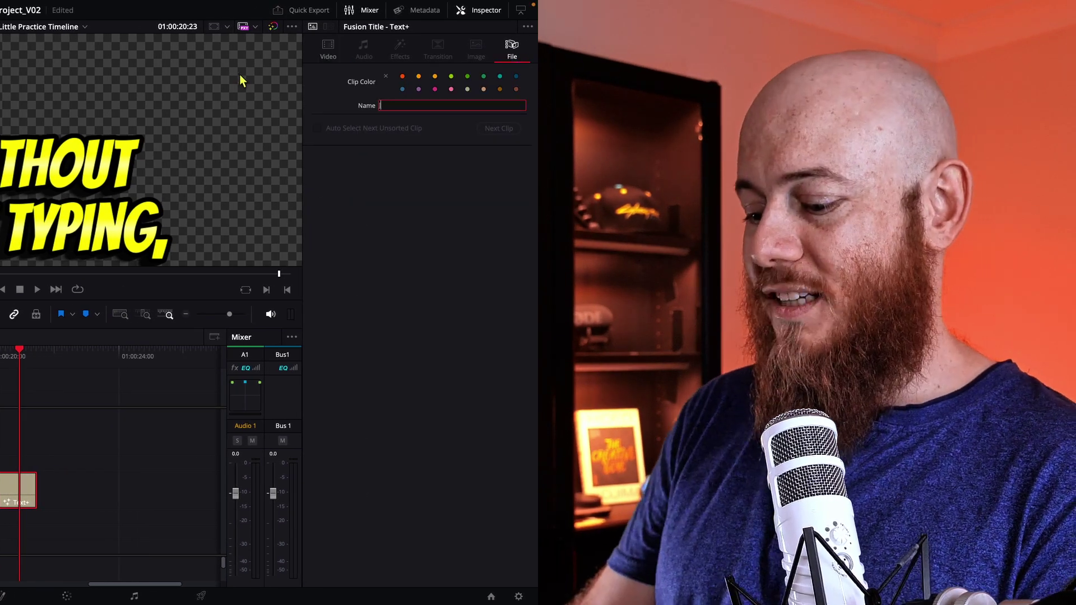
pyautogui.write(' expanding')
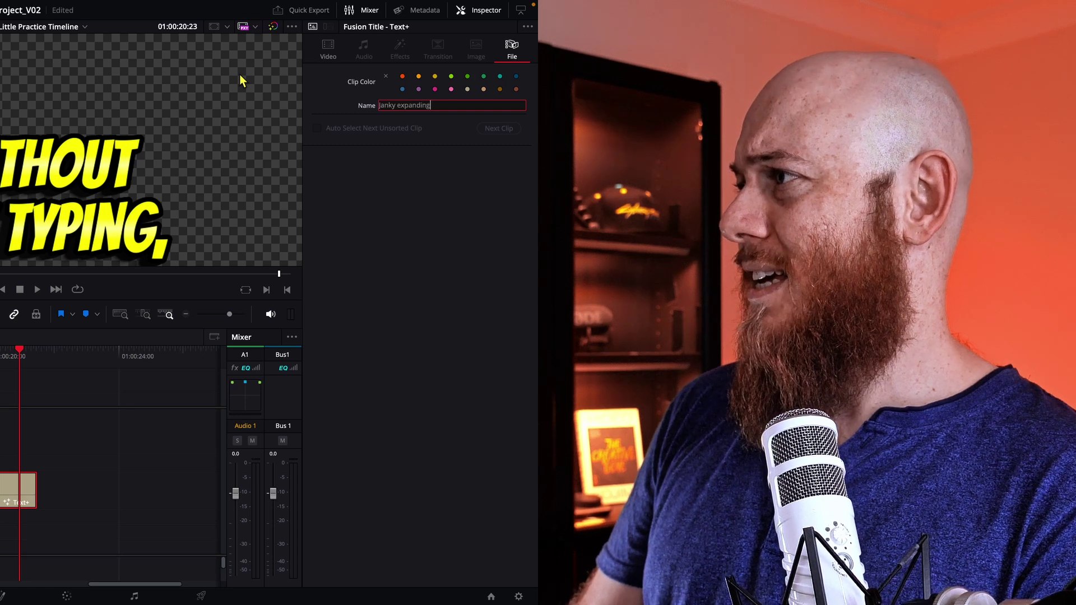
pyautogui.write(' tex5t')
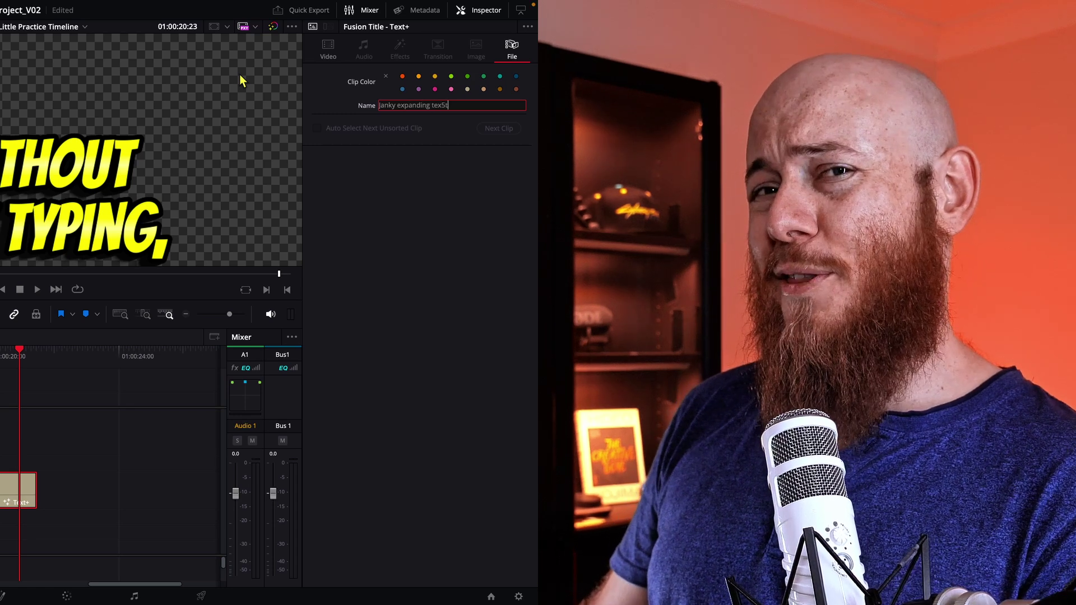
pyautogui.press('BackSpace')
pyautogui.press('BackSpace')
pyautogui.write('t')
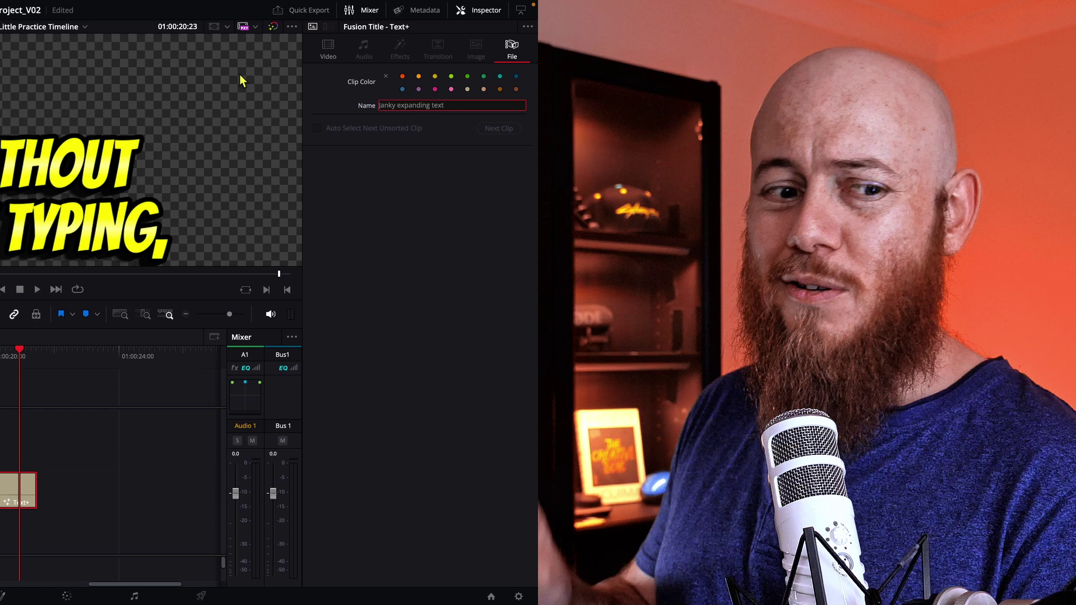
pyautogui.press('Return')
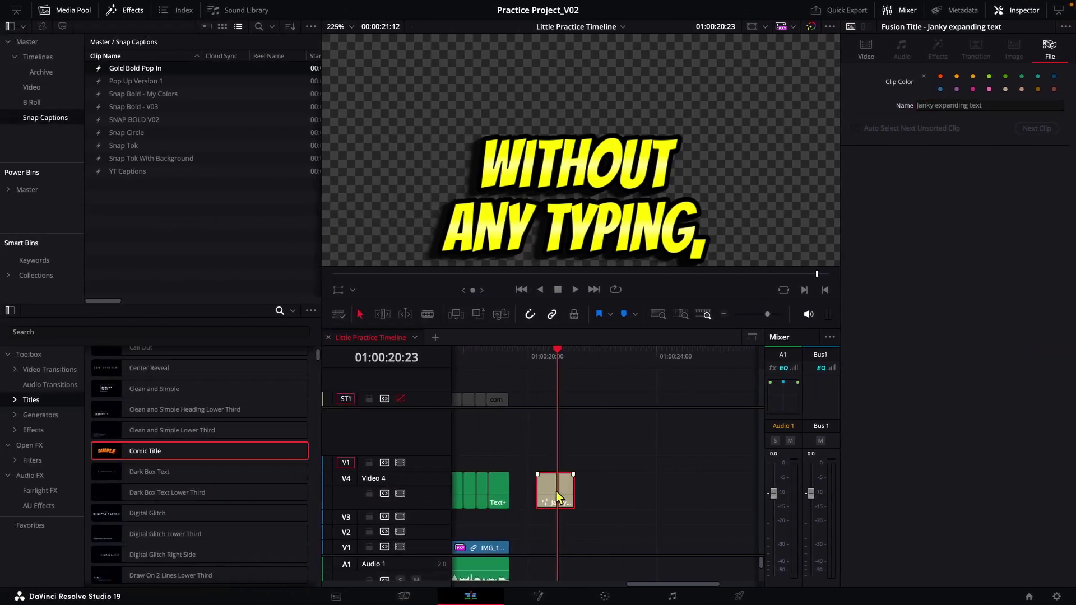
pyautogui.moveTo(421, 321); pyautogui.dragTo(175, 208)
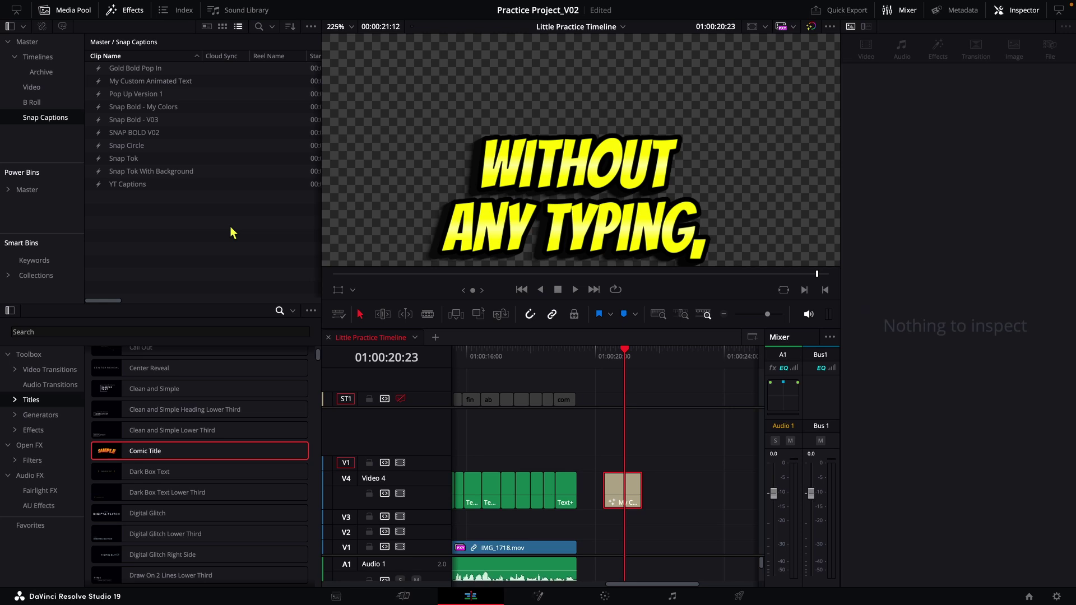
# Step: Export the Snap Captions bin to Downloads as 'Snap Captions My First Custom Caption Pack'
pyautogui.rightClick(33, 120)
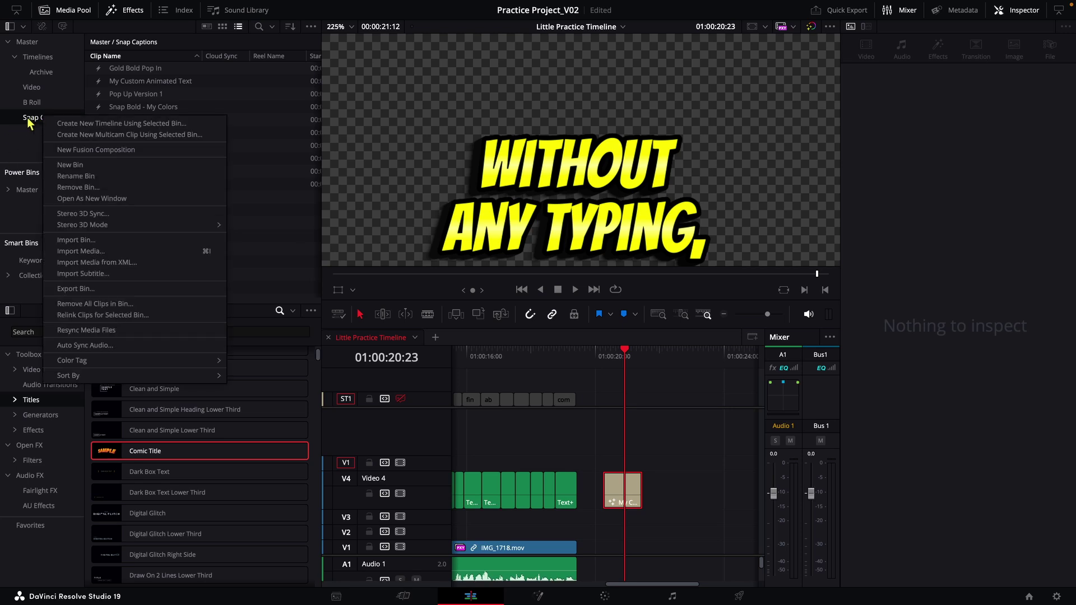
pyautogui.click(87, 292)
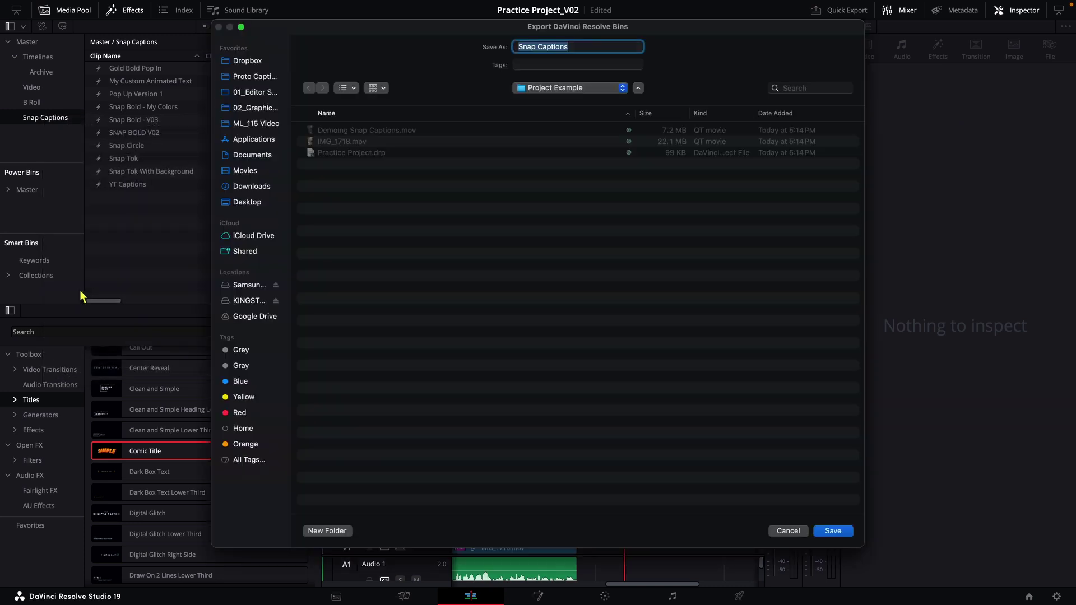
pyautogui.click(570, 47)
pyautogui.write('My First Custom Ca')
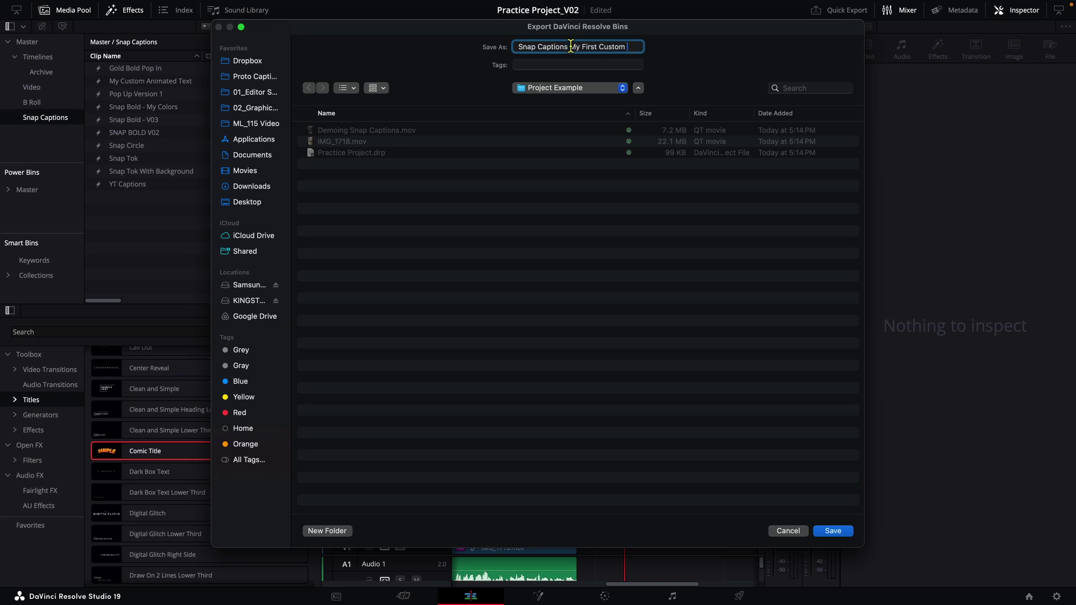
pyautogui.write('ption Pack')
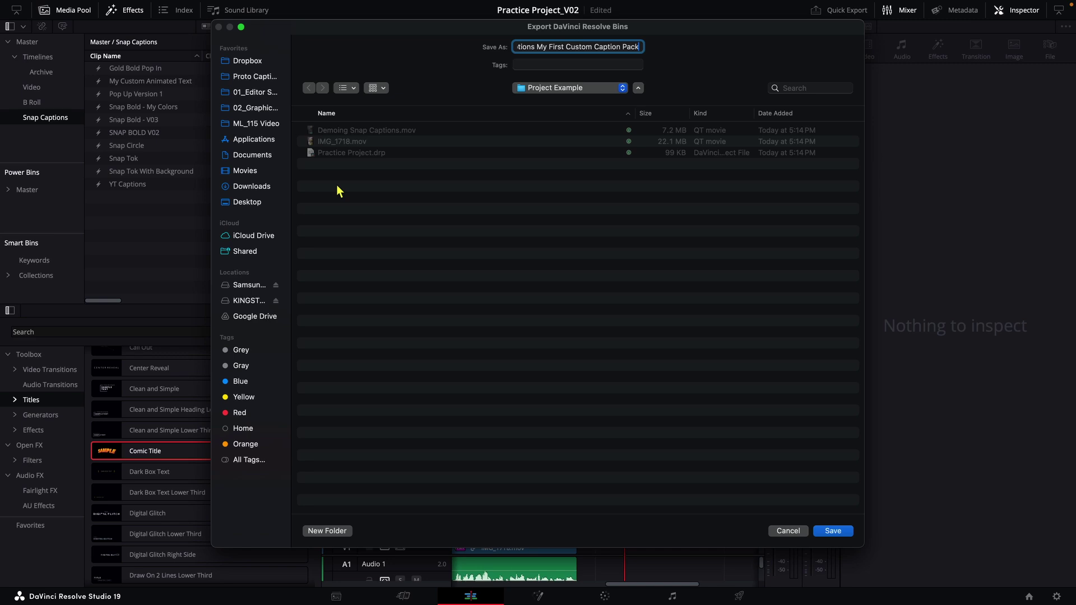
pyautogui.click(251, 186)
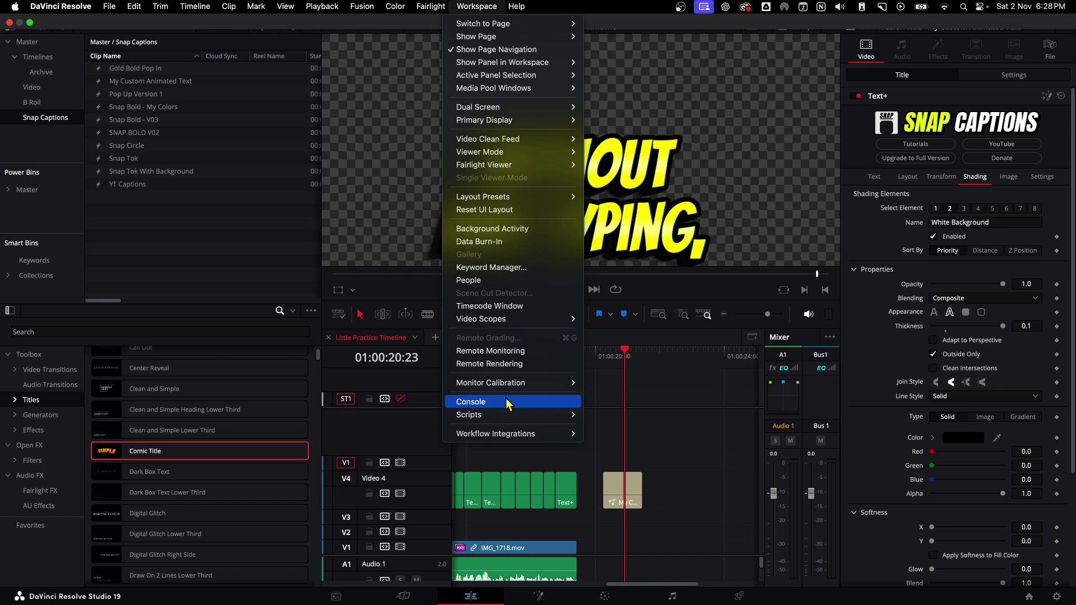
# Step: Launch the Snap Captions script and switch to its Settings
pyautogui.moveTo(504, 415)
pyautogui.moveTo(616, 428)
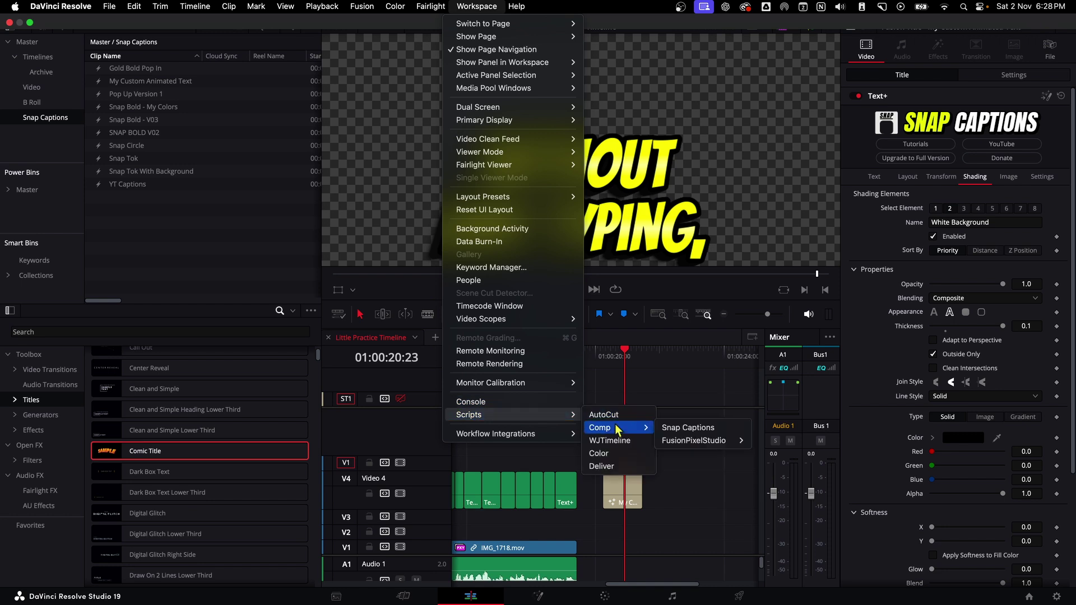
pyautogui.click(689, 431)
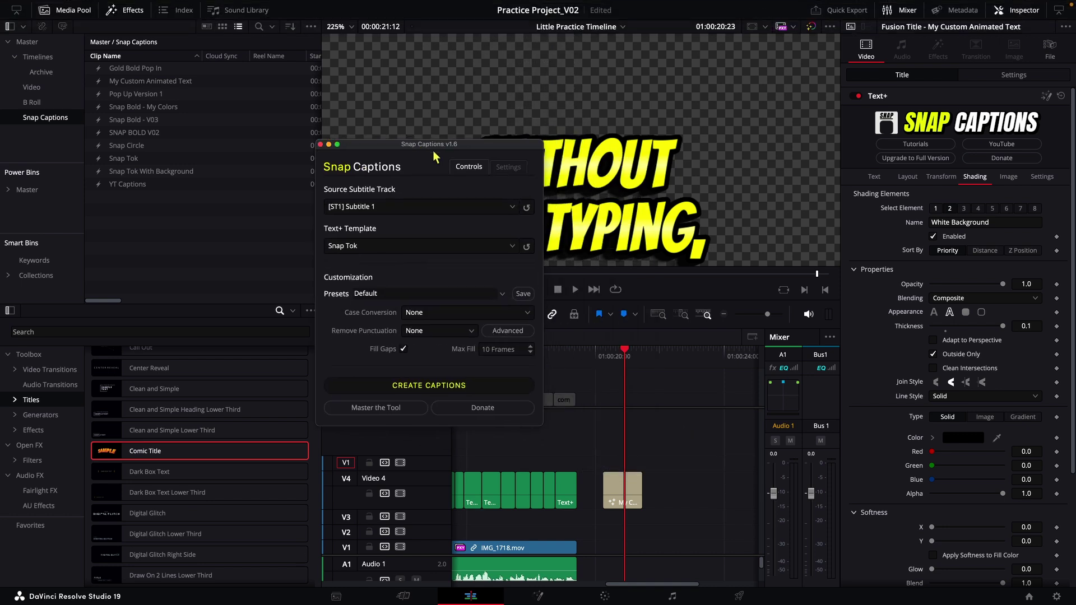
pyautogui.click(502, 168)
pyautogui.click(502, 168)
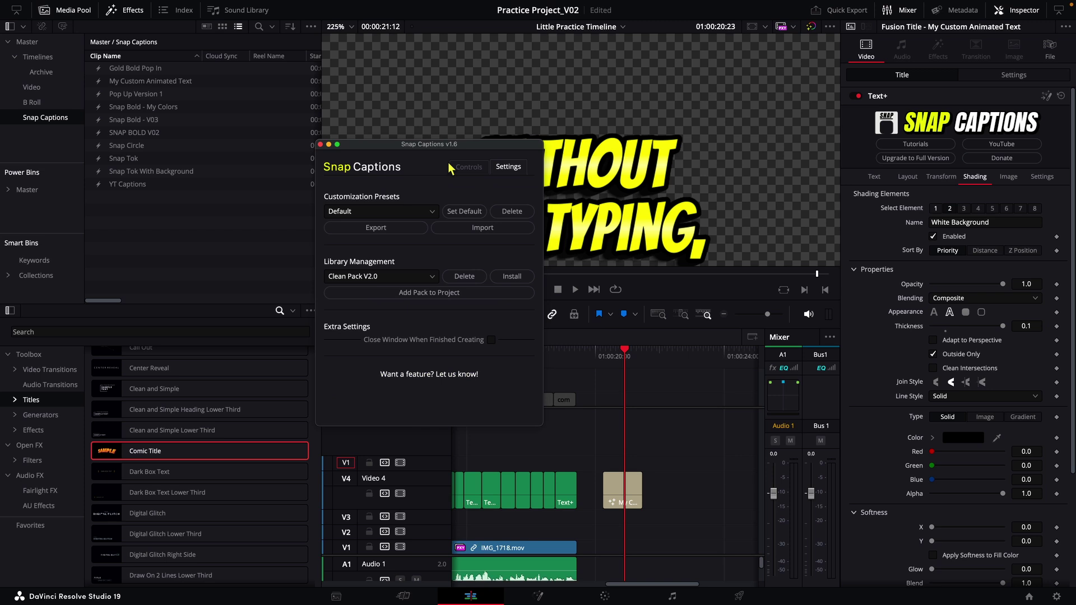
# Step: Install 'Snap Captions My First Custom Caption Pack.drb' from Downloads/Tutorial into the library
pyautogui.click(509, 278)
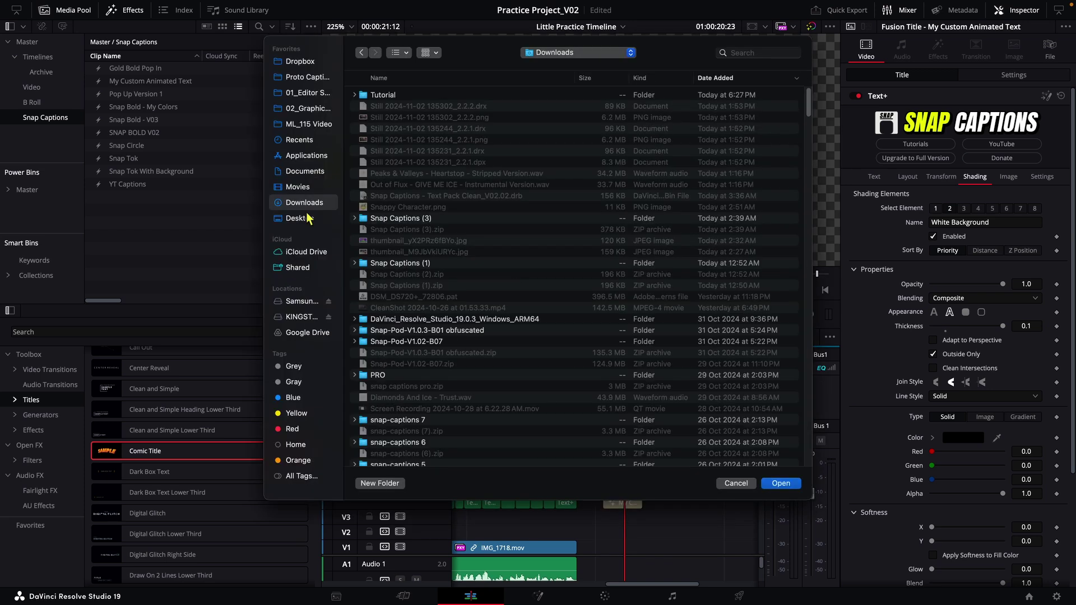
pyautogui.doubleClick(387, 97)
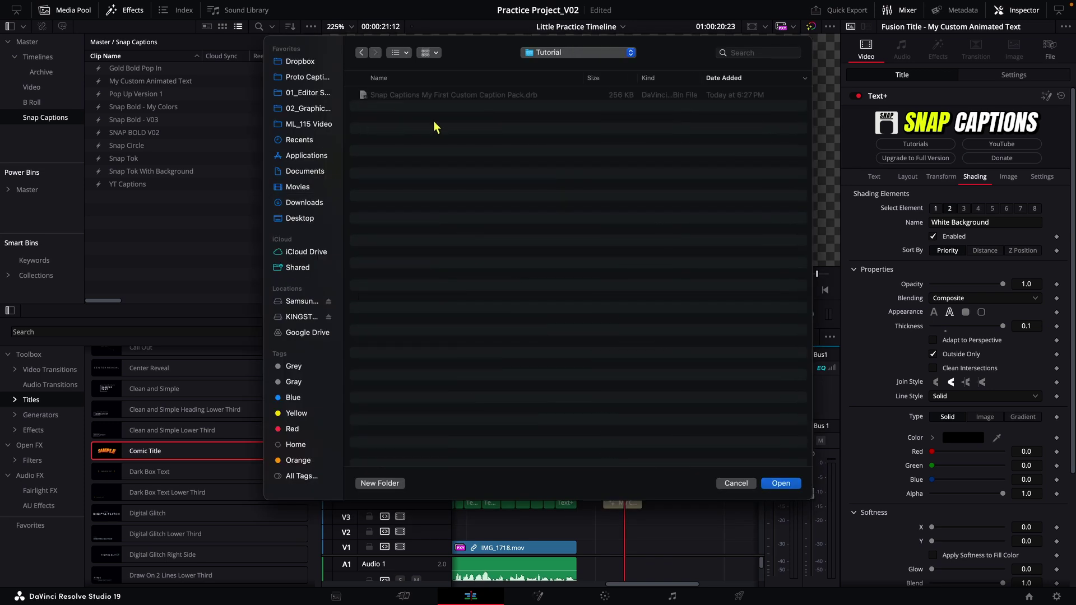
pyautogui.click(786, 485)
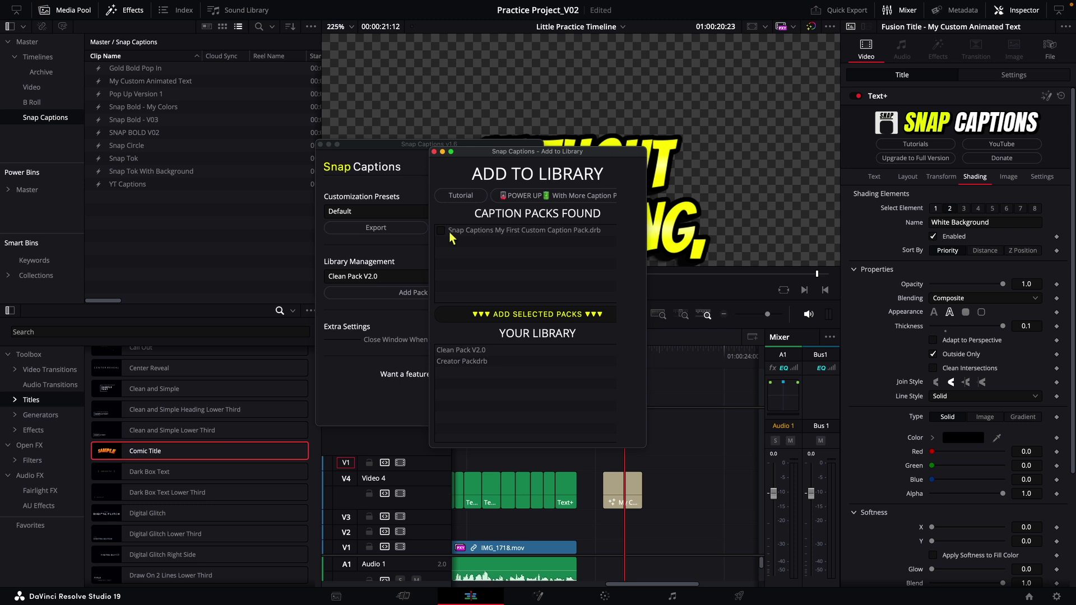
pyautogui.click(532, 315)
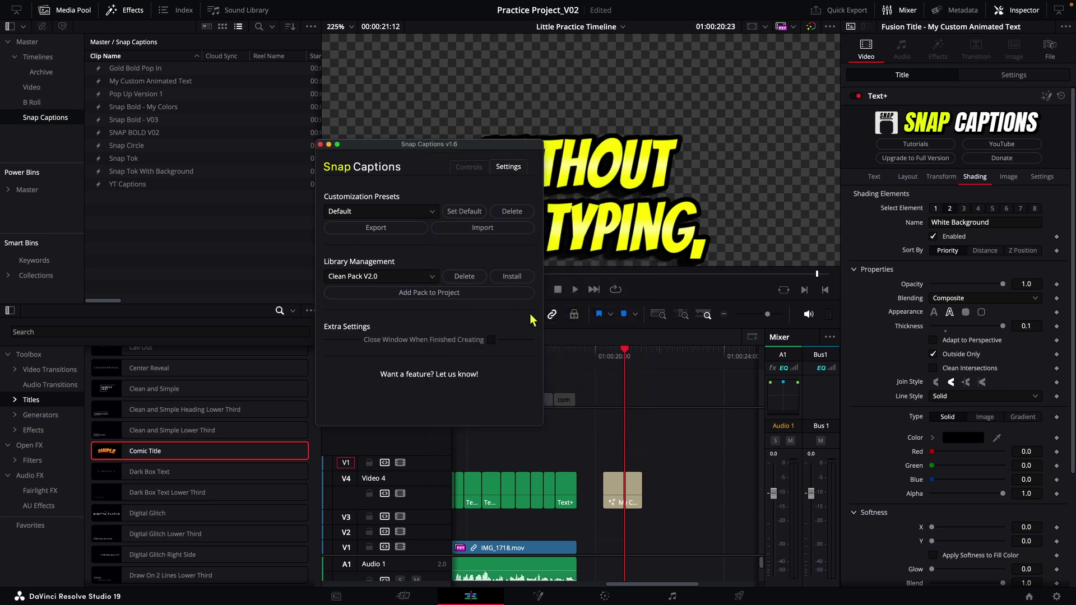
# Step: Open the Library Management list to confirm the custom caption pack is installed
pyautogui.click(432, 279)
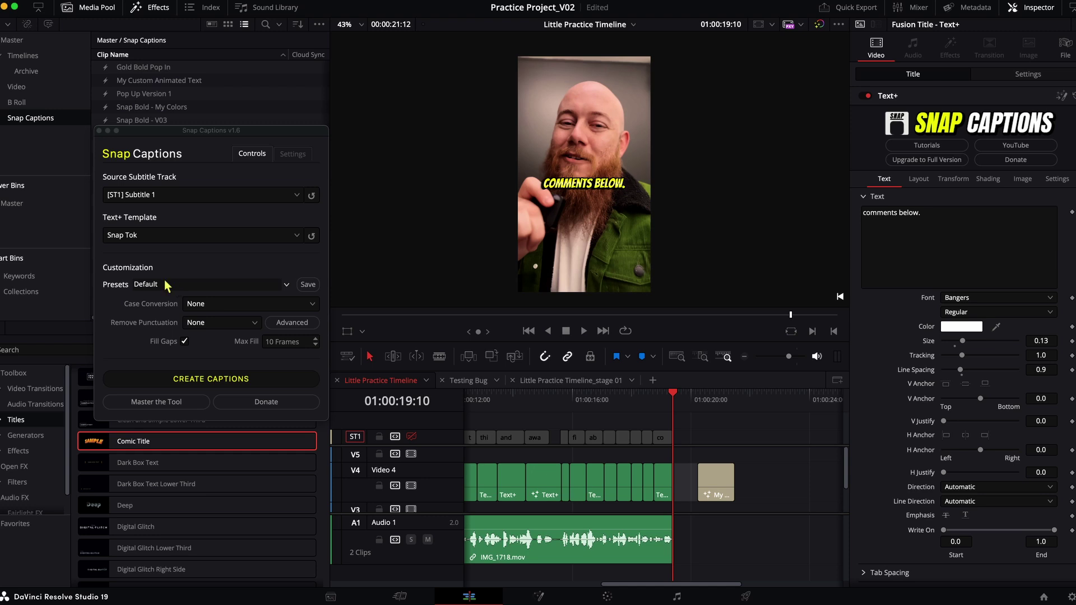
# Step: Review the case conversion and punctuation removal choices, leaving case conversion unchanged
pyautogui.click(199, 306)
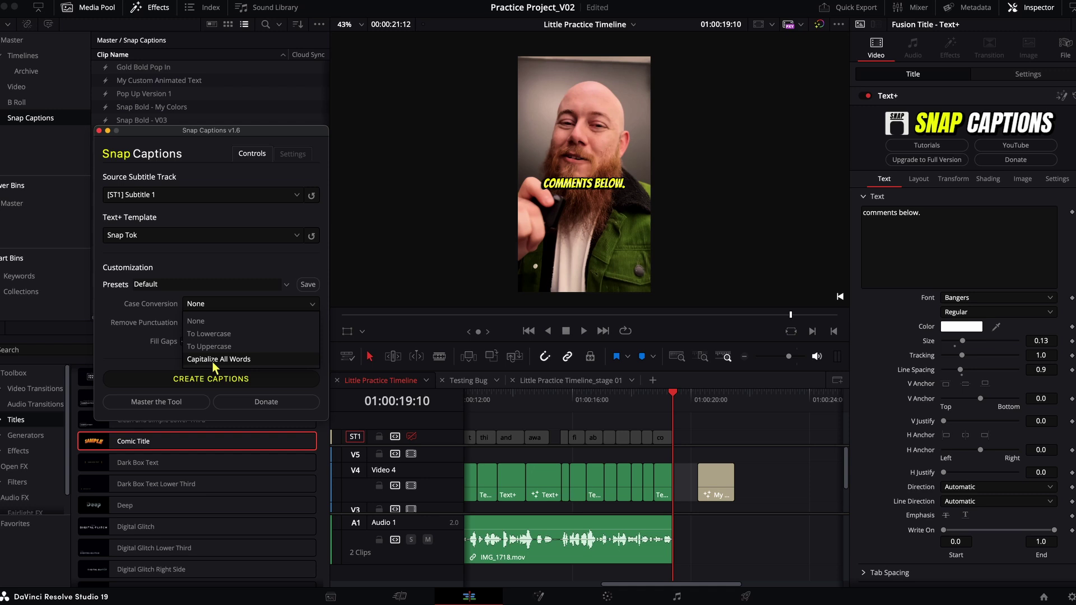
pyautogui.click(126, 325)
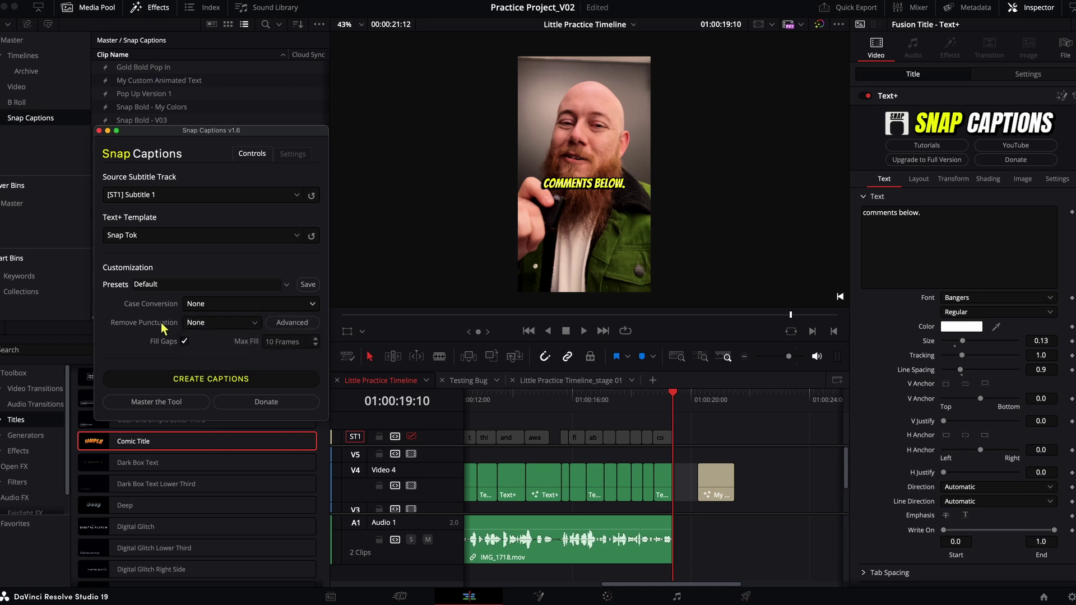
pyautogui.click(211, 323)
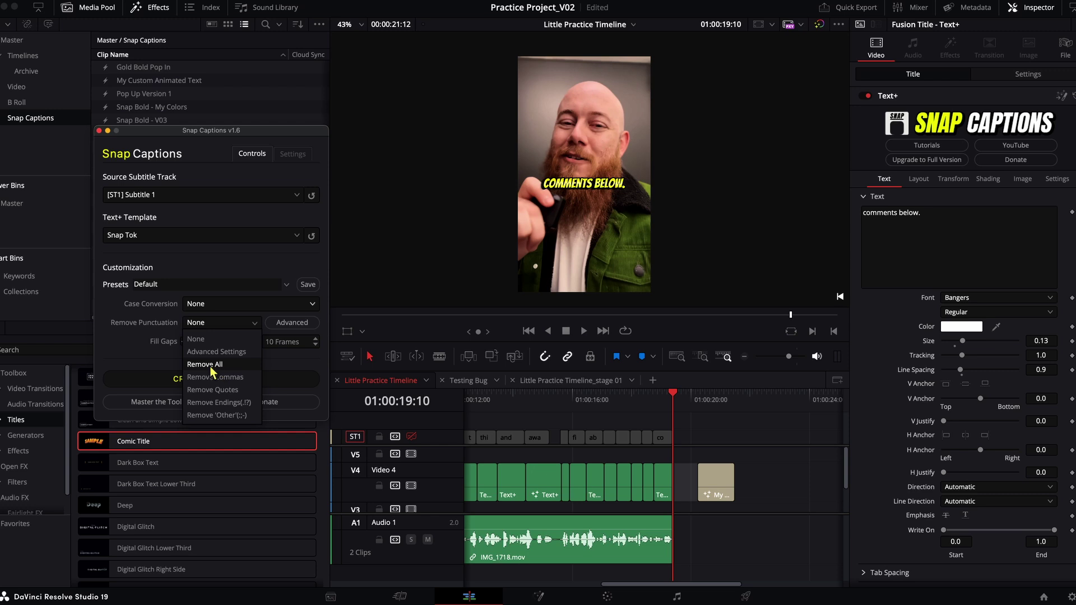
pyautogui.click(193, 324)
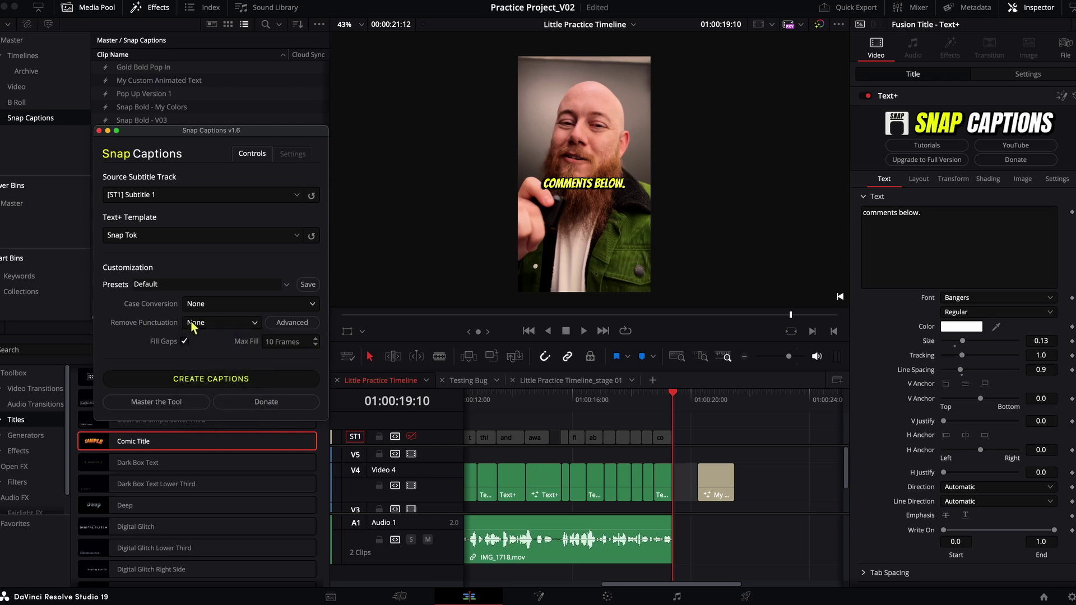
# Step: Tick removal of semicolons, exclamation marks, commas and quotes, keeping punctuation removal on Advanced Settings
pyautogui.click(283, 324)
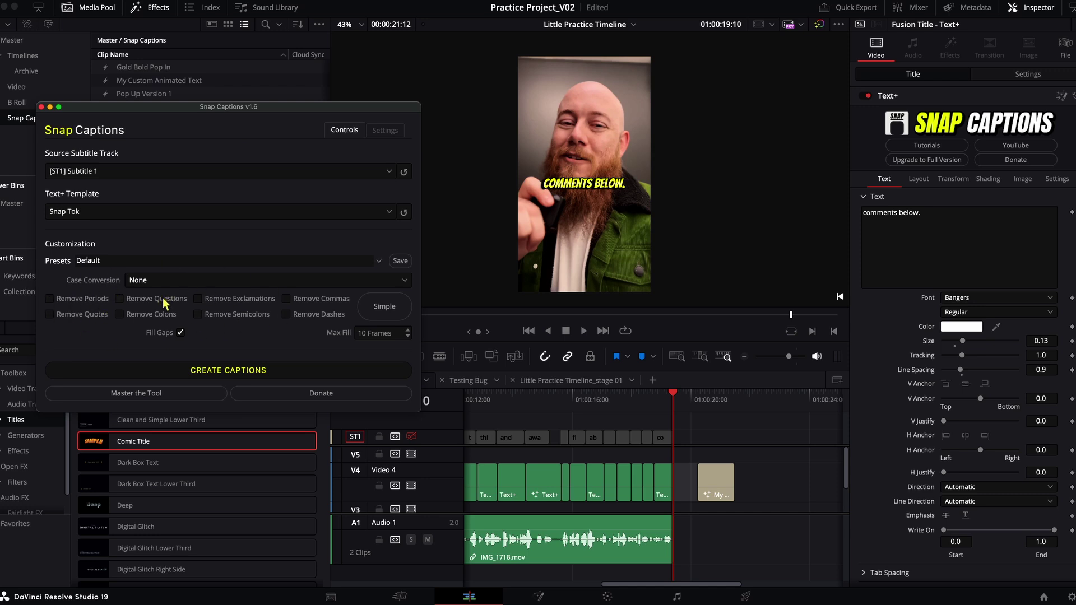
pyautogui.click(198, 314)
pyautogui.click(197, 298)
pyautogui.click(286, 298)
pyautogui.click(50, 314)
pyautogui.click(376, 307)
pyautogui.click(245, 302)
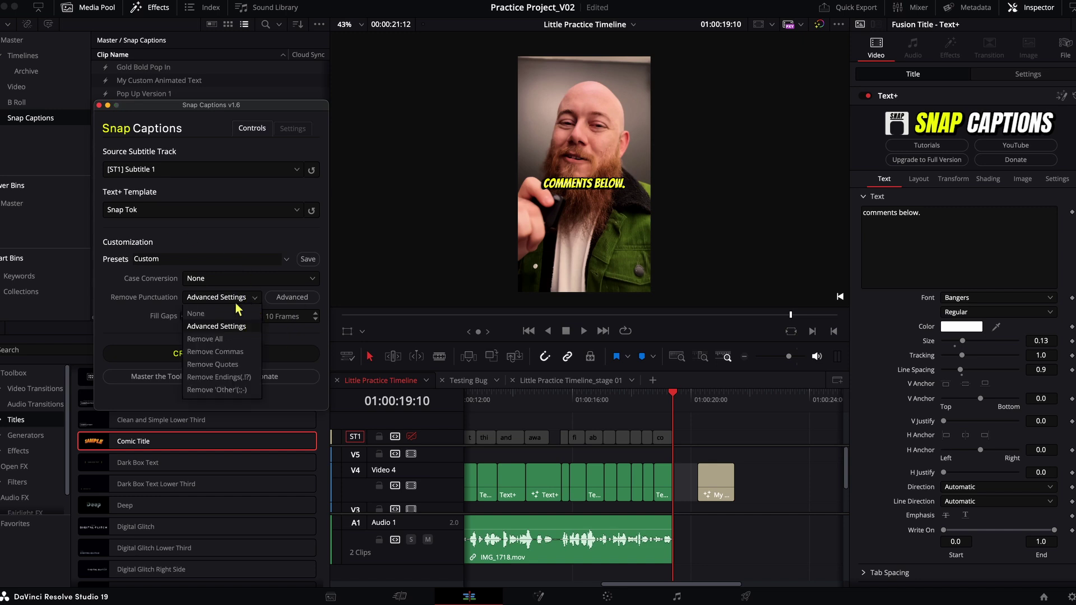
pyautogui.click(212, 331)
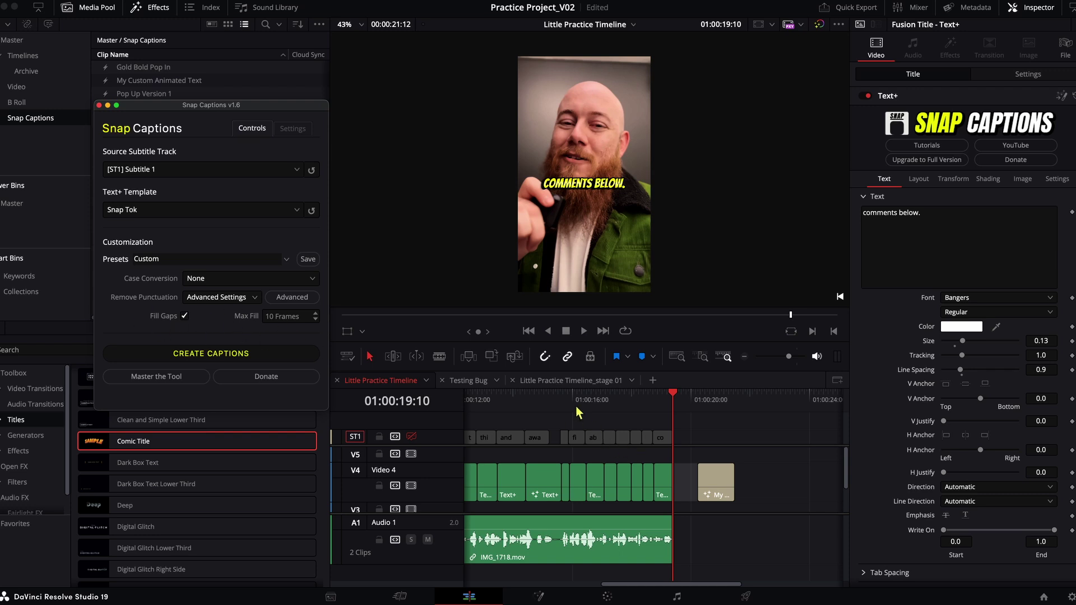
# Step: Move to 01:00:15:06, zoom in, and select the 'away for free.' subtitle and its V4 Text+ title
pyautogui.moveTo(557, 399); pyautogui.dragTo(553, 401)
pyautogui.hotkey('ctrl', '=')
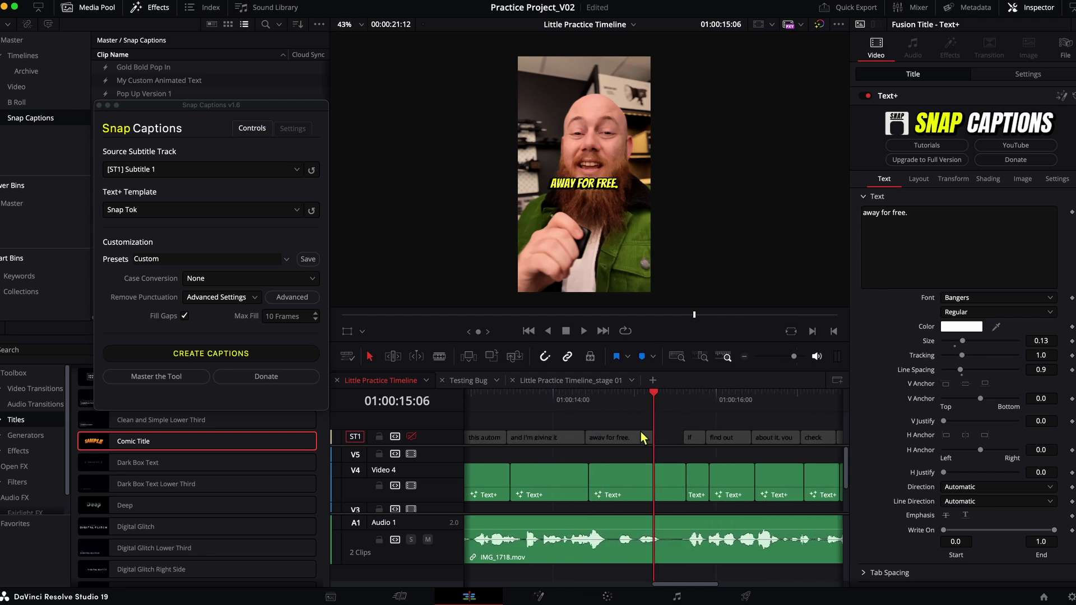
pyautogui.click(645, 438)
pyautogui.click(688, 438)
pyautogui.click(637, 438)
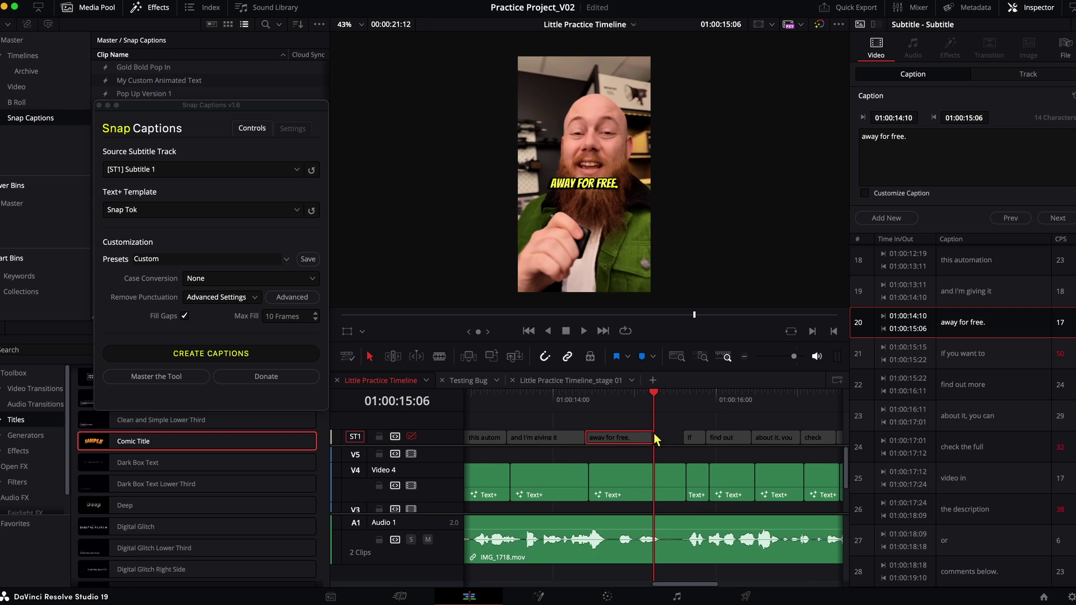
pyautogui.click(655, 474)
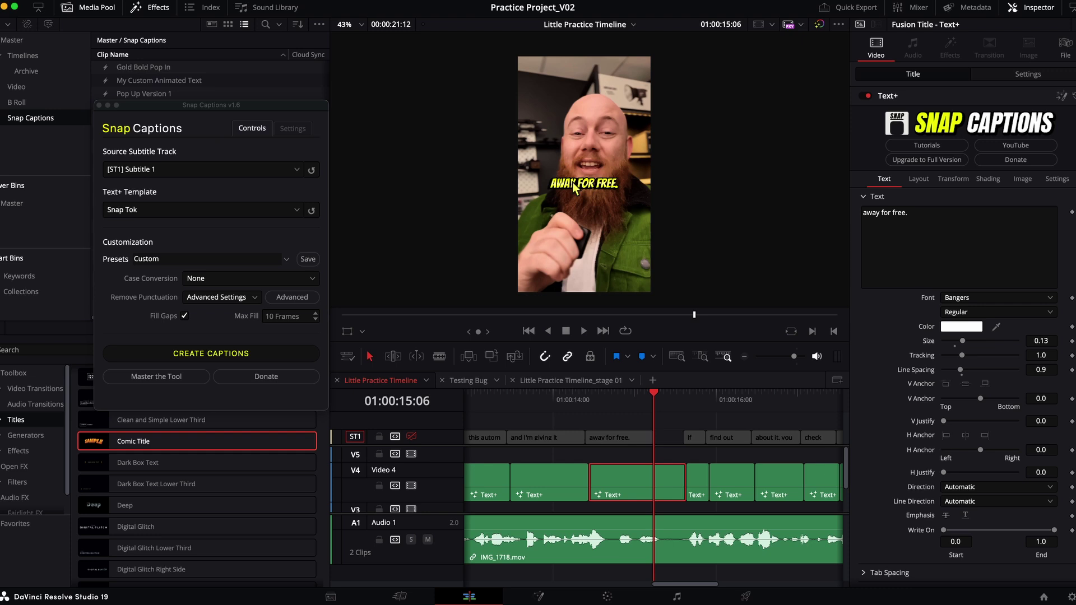
# Step: Set Snap Captions' Max Fill to 50 Frames
pyautogui.click(275, 317)
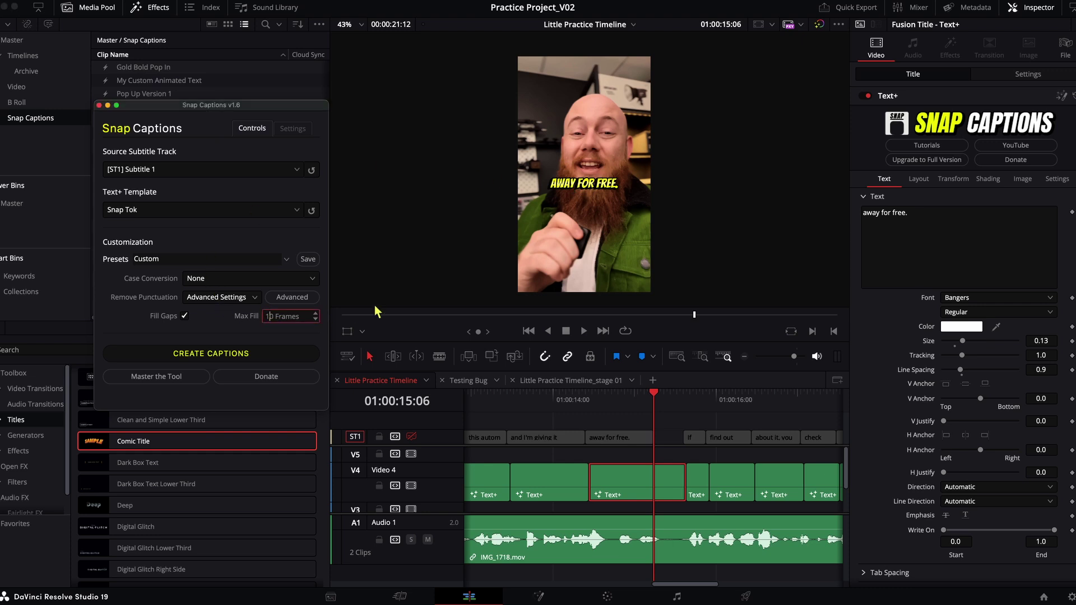
pyautogui.write('5')
pyautogui.press('Delete')
# Step: Save the current settings as a new named customization preset and reselect it from the list
pyautogui.doubleClick(139, 260)
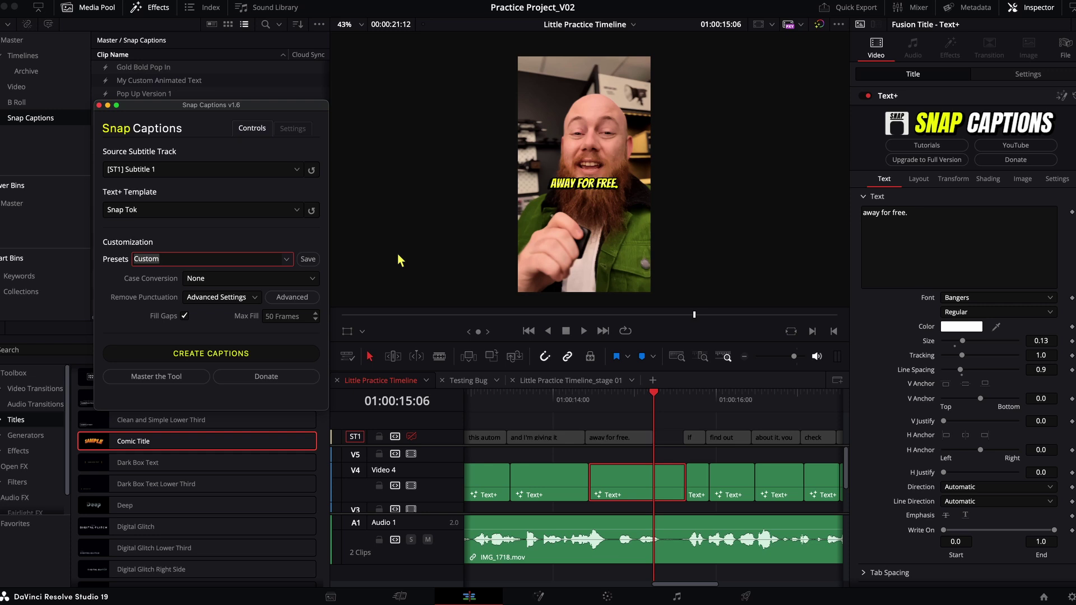
pyautogui.press('Down')
pyautogui.click(306, 260)
pyautogui.click(286, 260)
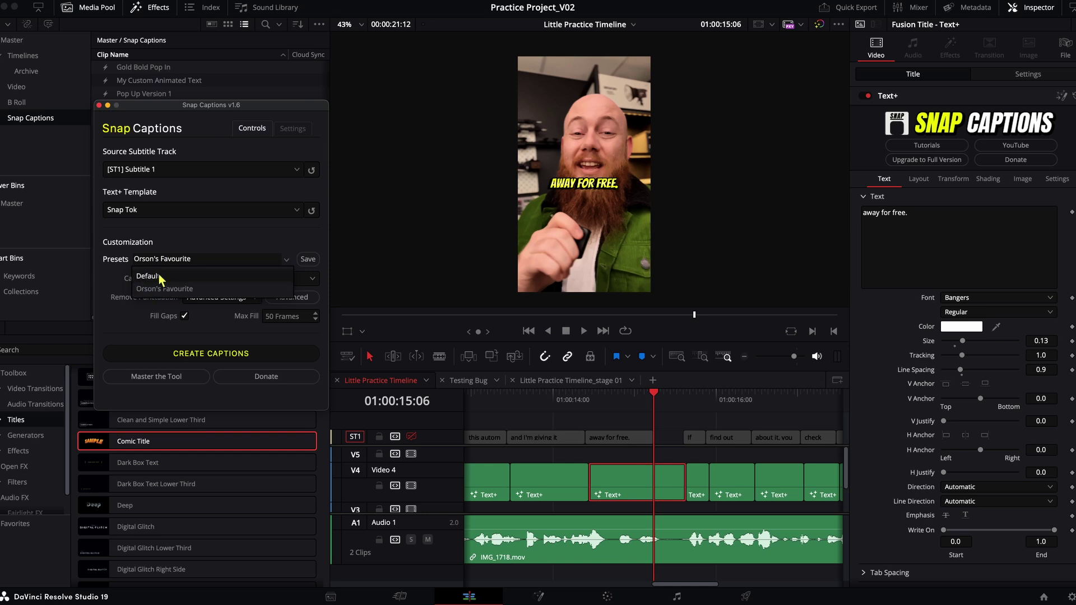
pyautogui.click(118, 279)
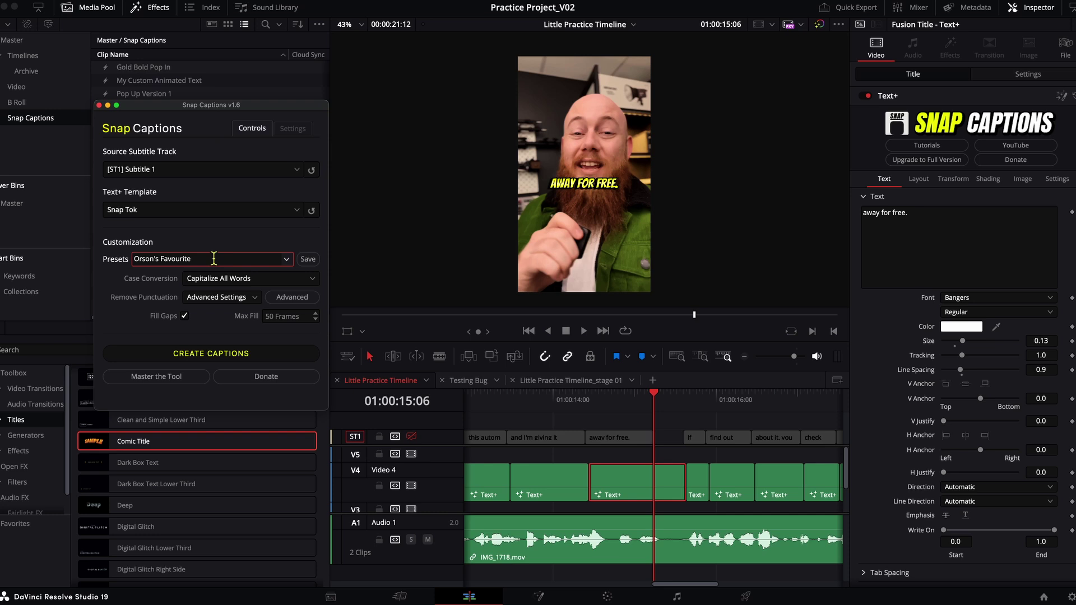
pyautogui.click(285, 127)
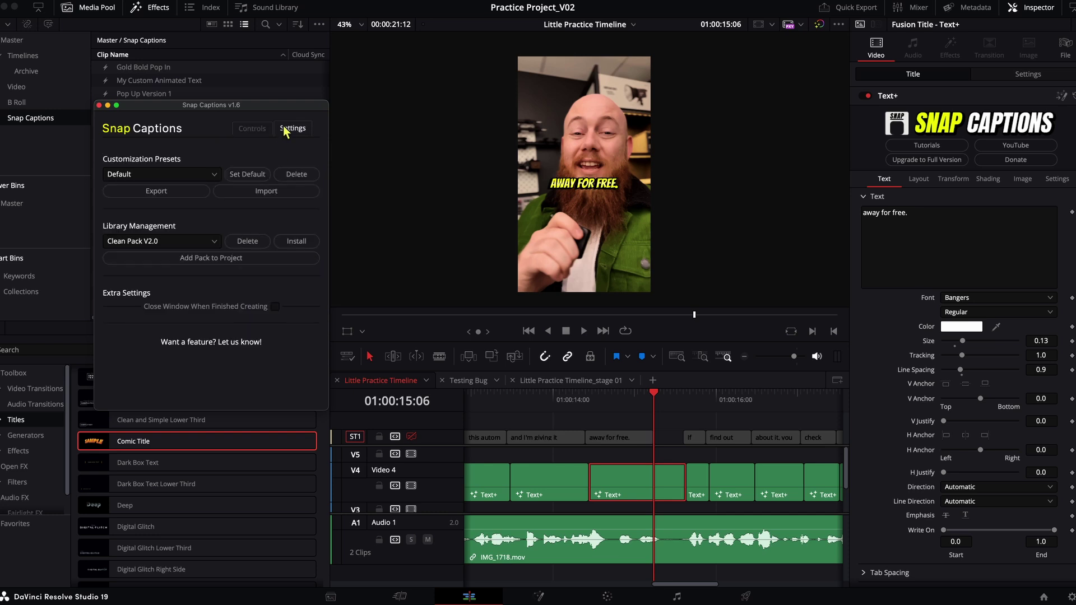
# Step: Export the saved customization preset as a file into the Folder For Preference Settings
pyautogui.click(169, 163)
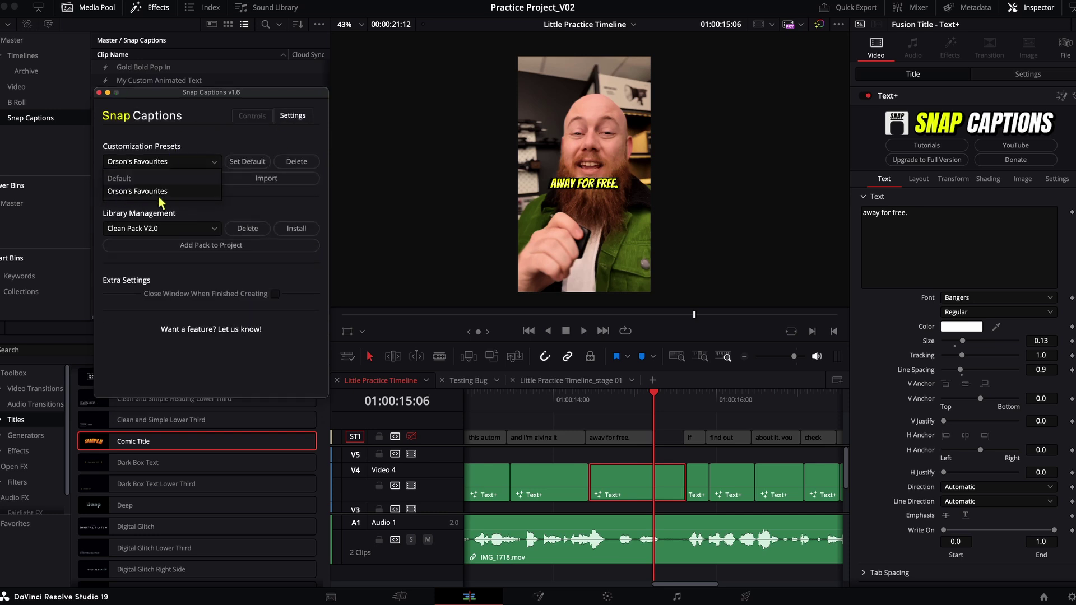
pyautogui.click(187, 203)
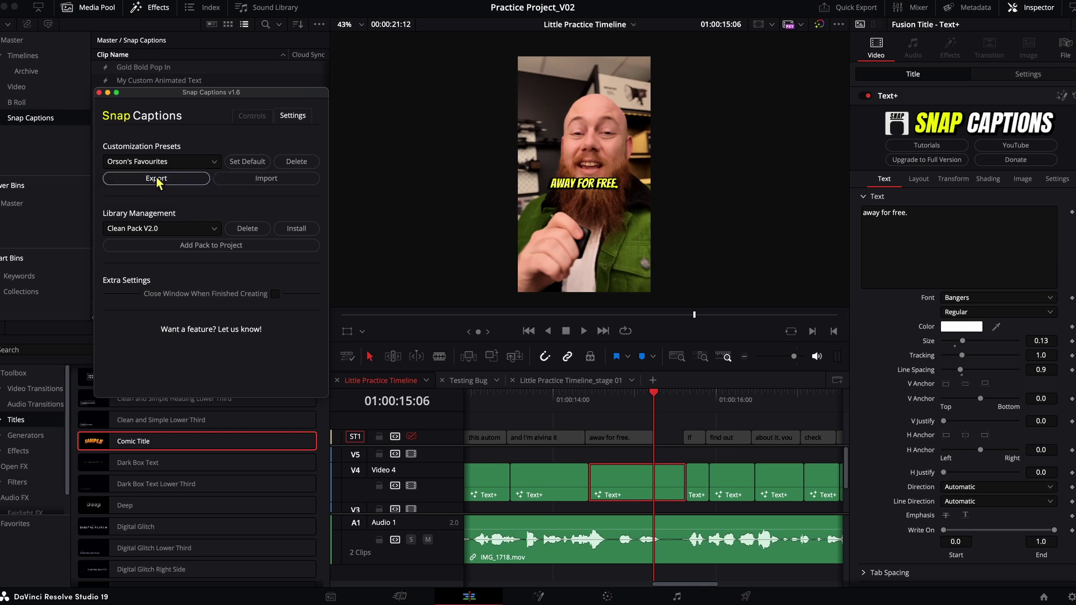
pyautogui.click(157, 178)
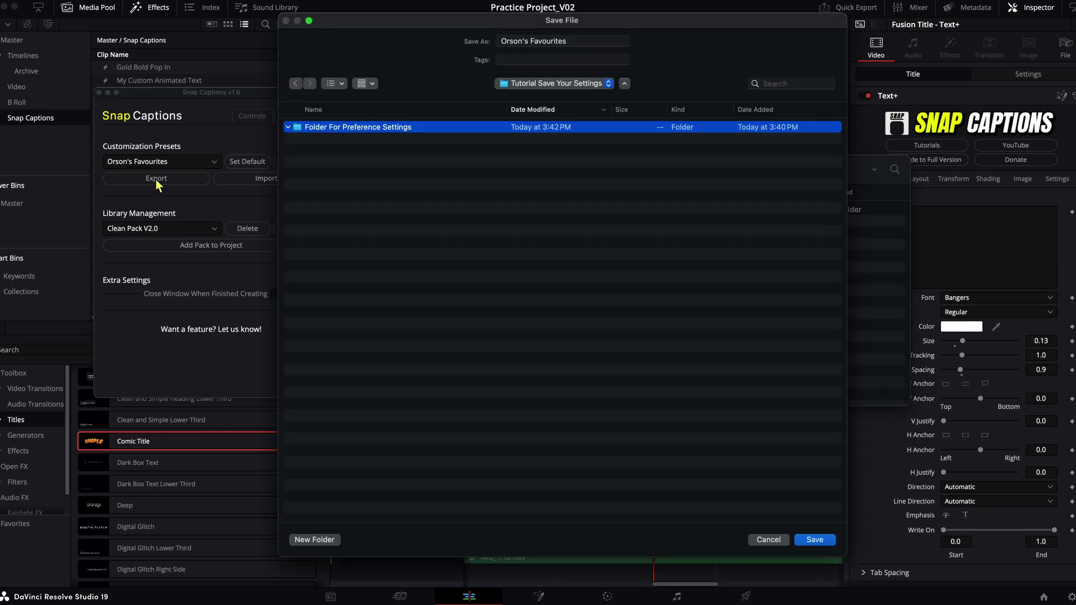
pyautogui.doubleClick(299, 128)
pyautogui.click(814, 539)
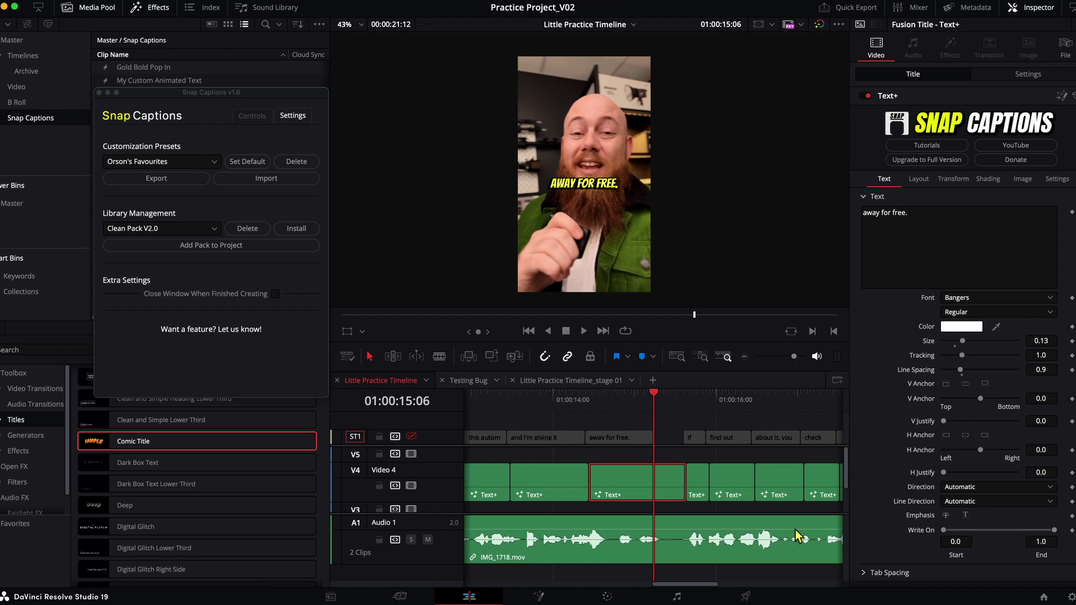
# Step: Import the exported preset file back and select it as the active customization preset
pyautogui.click(245, 178)
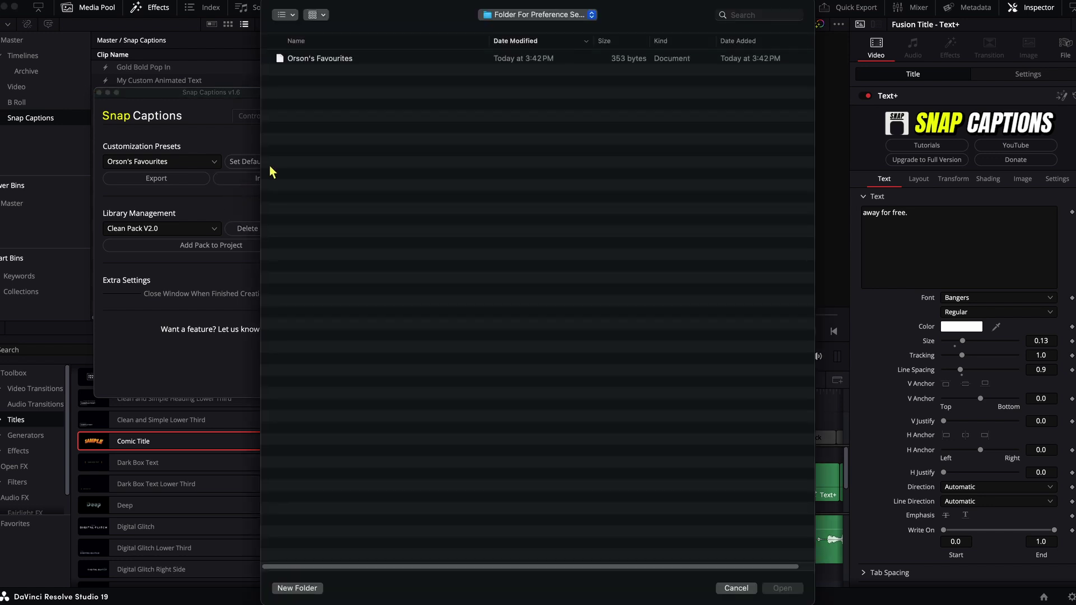
pyautogui.click(309, 60)
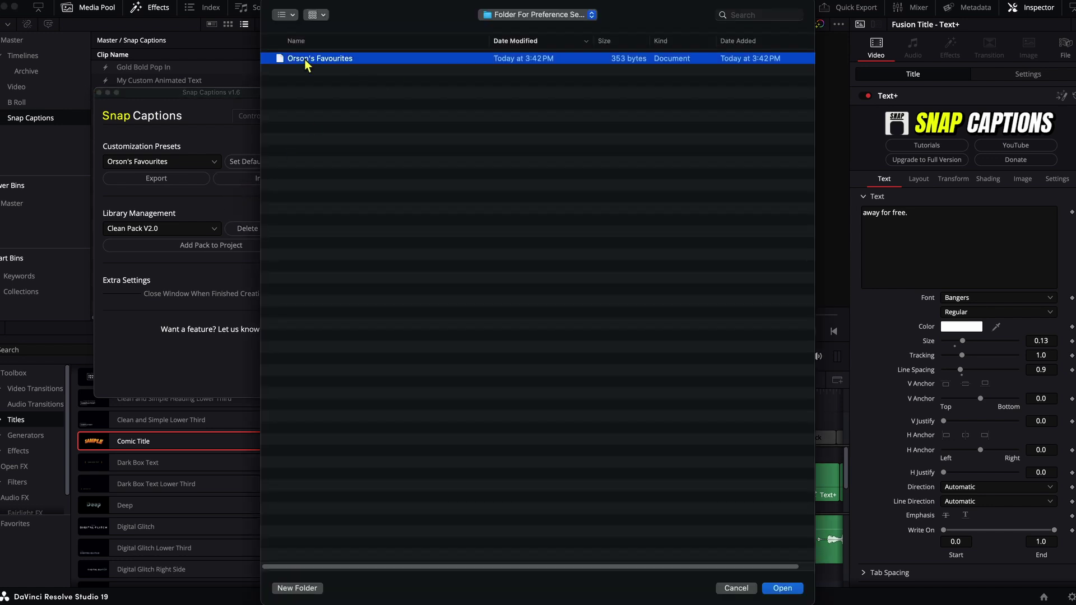
pyautogui.click(783, 588)
pyautogui.click(157, 163)
pyautogui.click(165, 191)
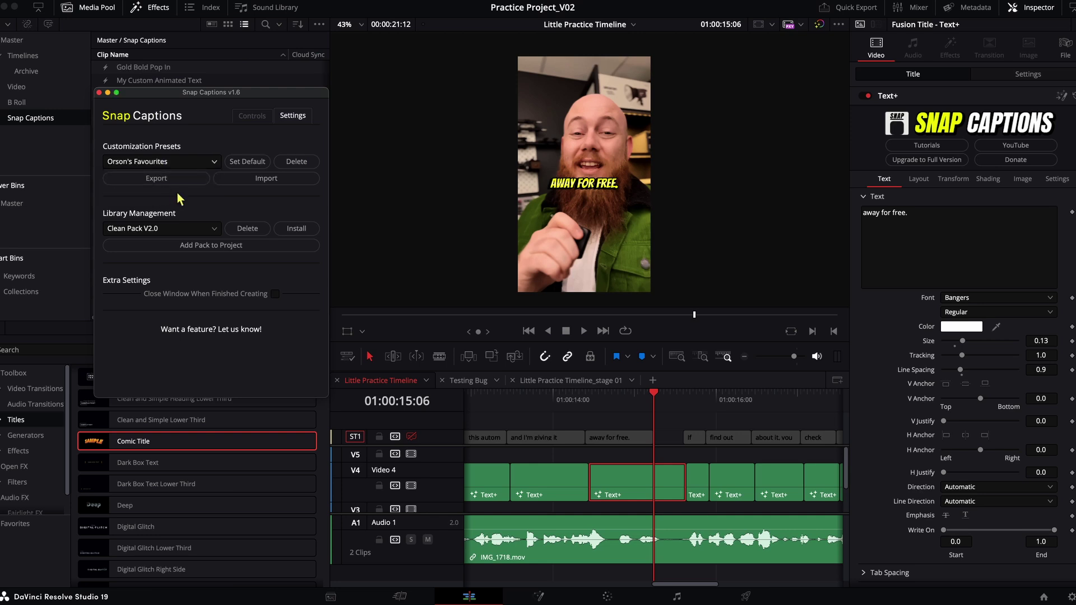